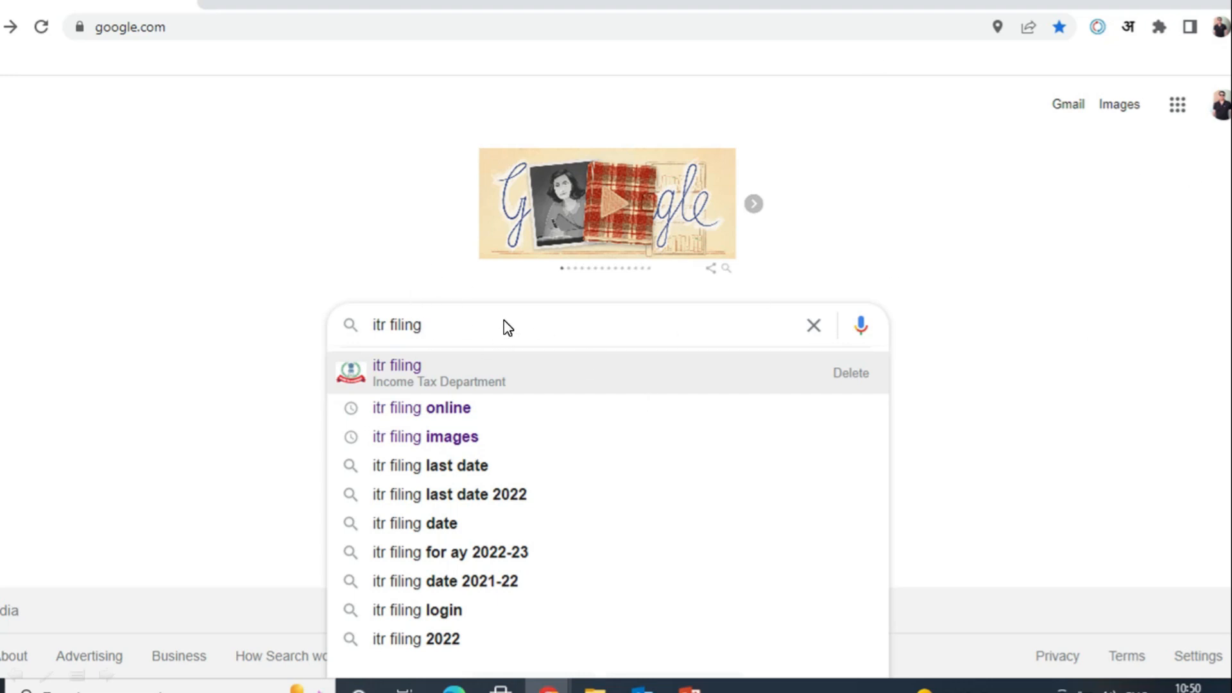
Step: Search Google for "itr filing" and open the login page of the Income Tax Department's e-Filing portal
left_click(505, 380)
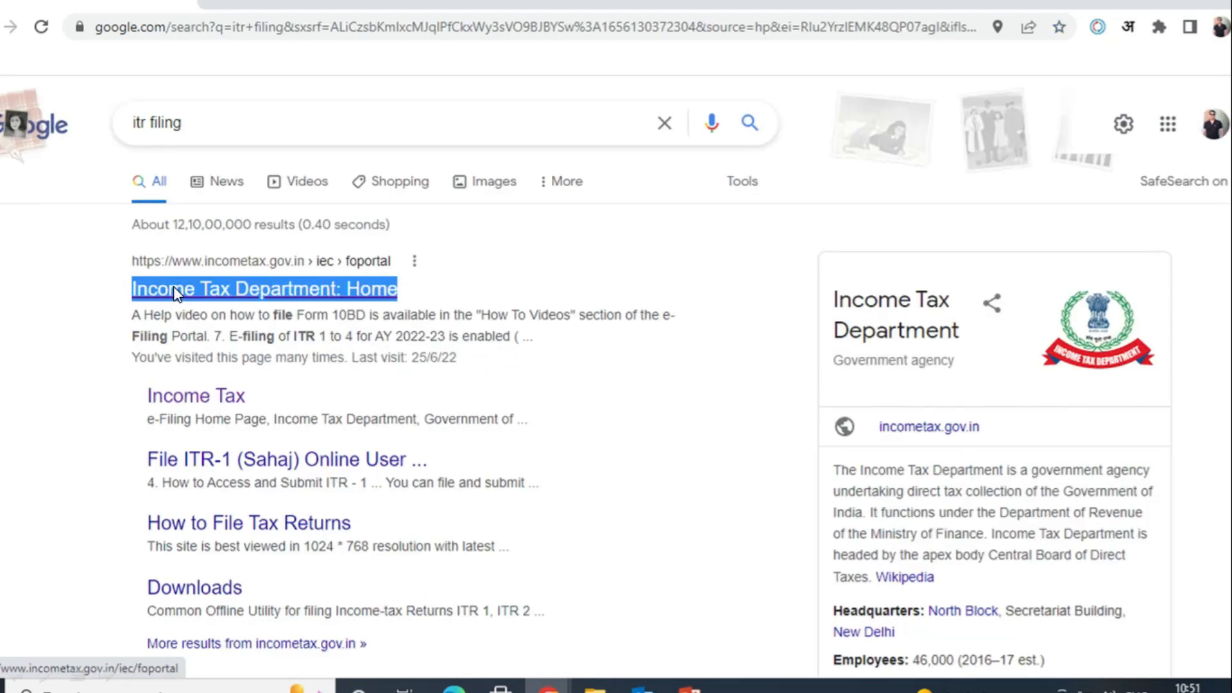
left_click(280, 297)
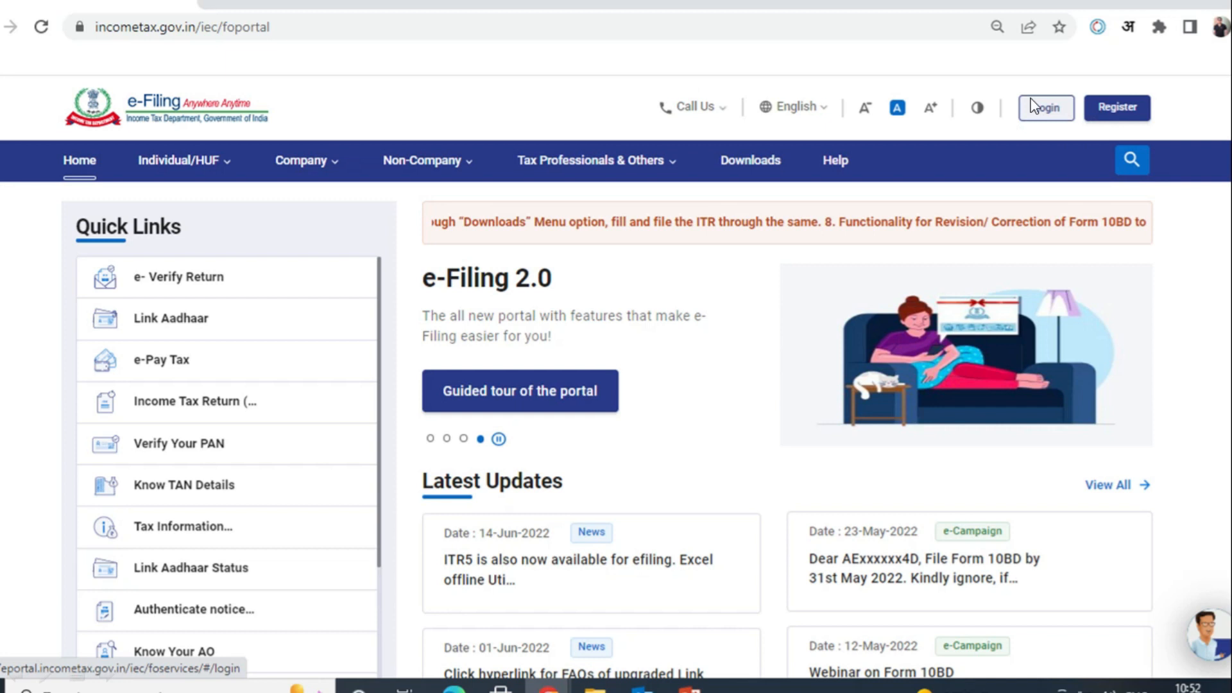
left_click(1046, 111)
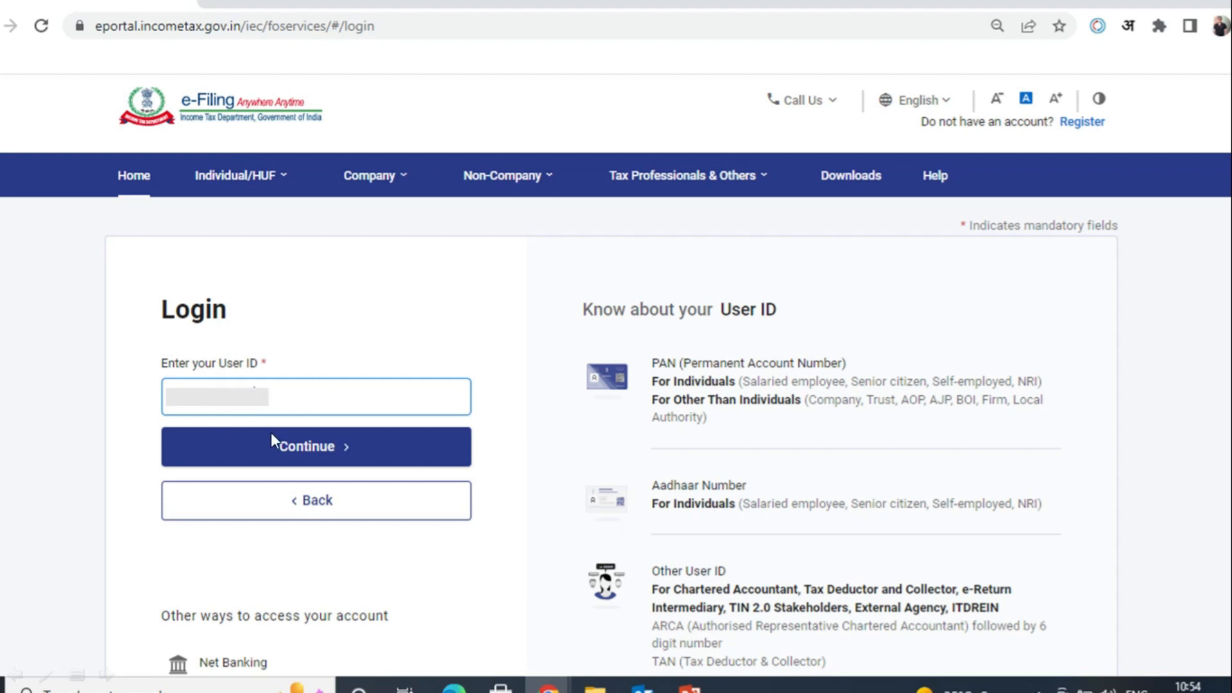
Step: Log in to the e-Filing account with the user ID, confirmed secure access message and account password
left_click(327, 440)
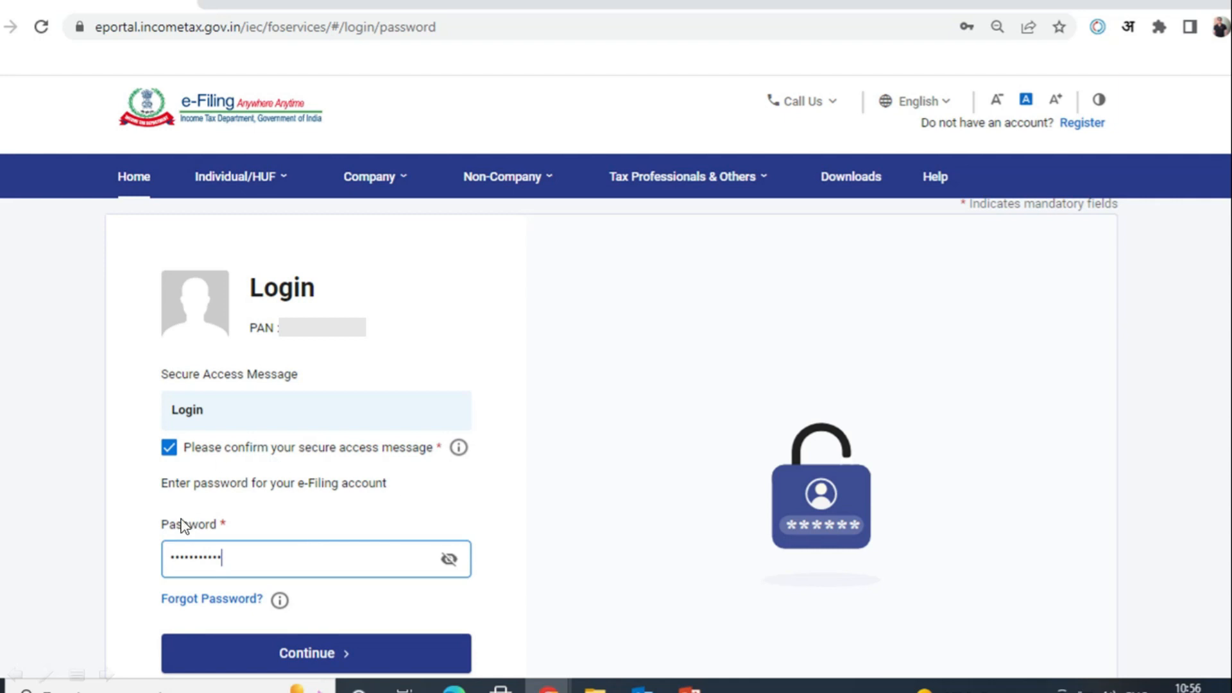
left_click(355, 654)
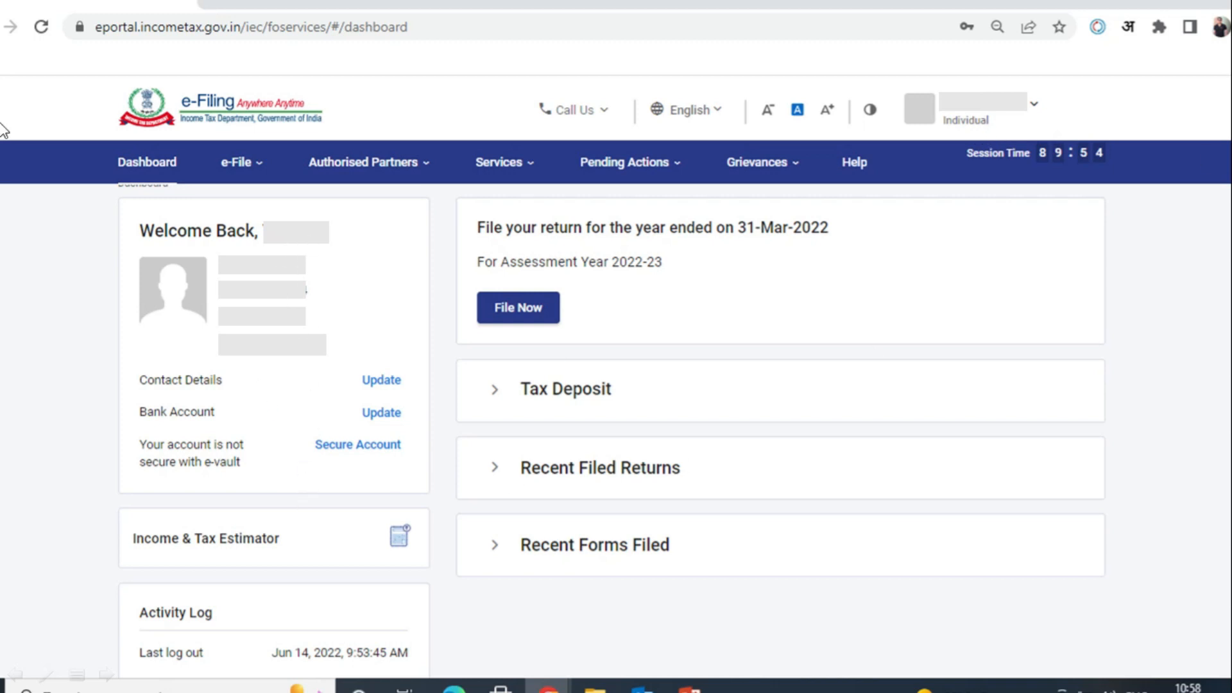
left_click(1034, 104)
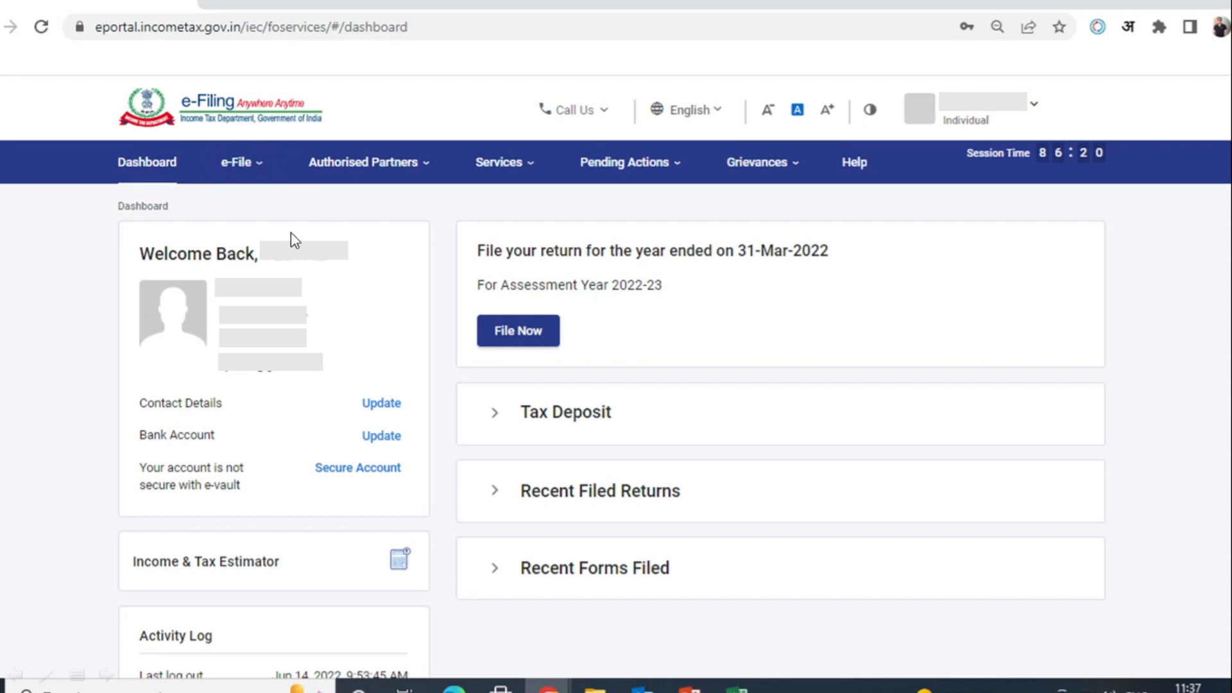
Step: Begin filing an income tax return and set the assessment year to 2022-23 (Current A.Y.)
left_click(259, 164)
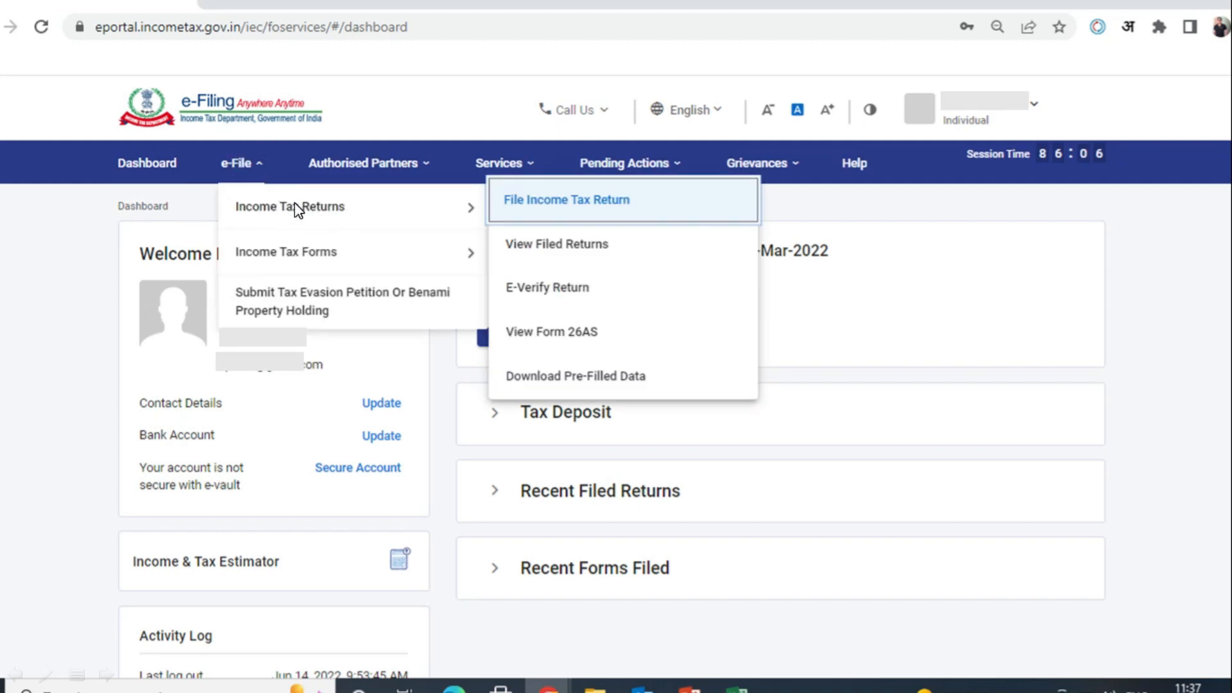
left_click(585, 209)
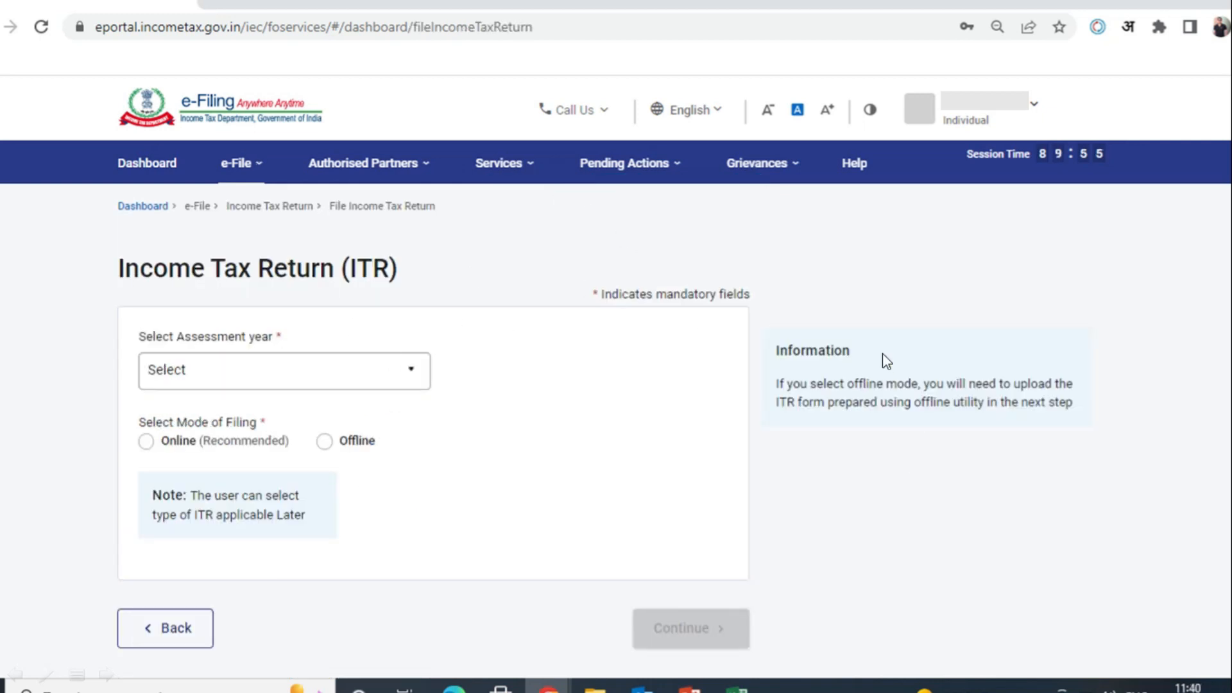
left_click(420, 378)
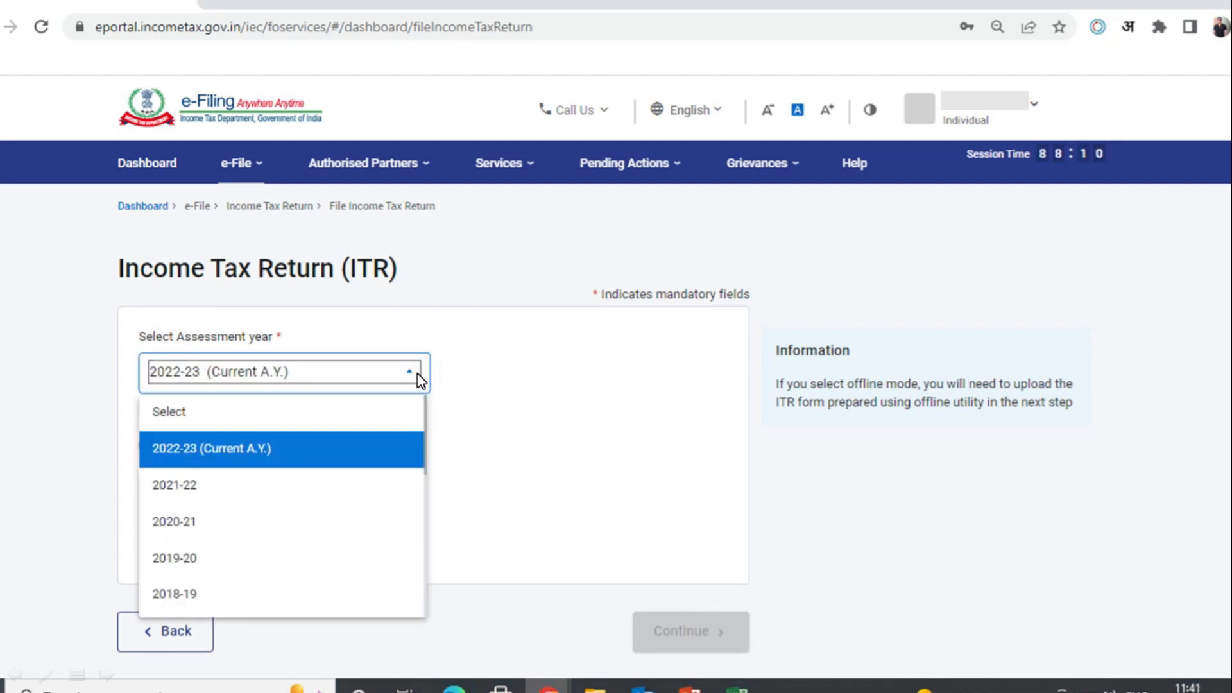
left_click(316, 449)
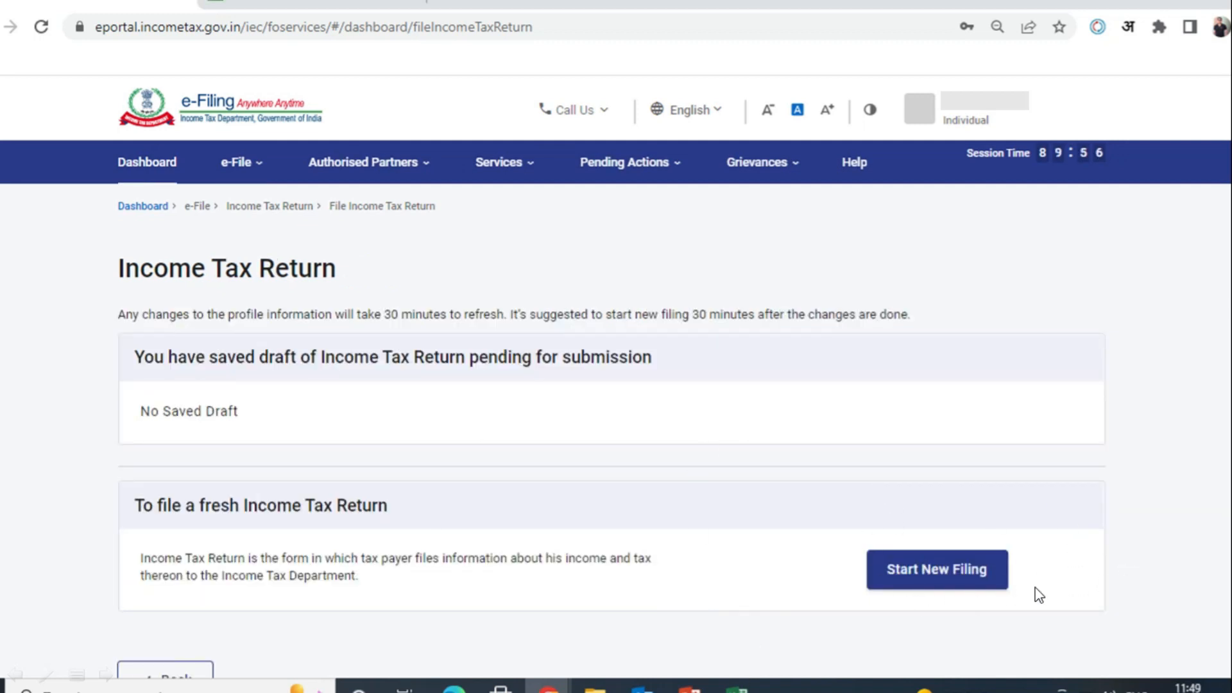
Step: Start a new filing with the status Individual and choose ITR - 2 as the form
left_click(952, 576)
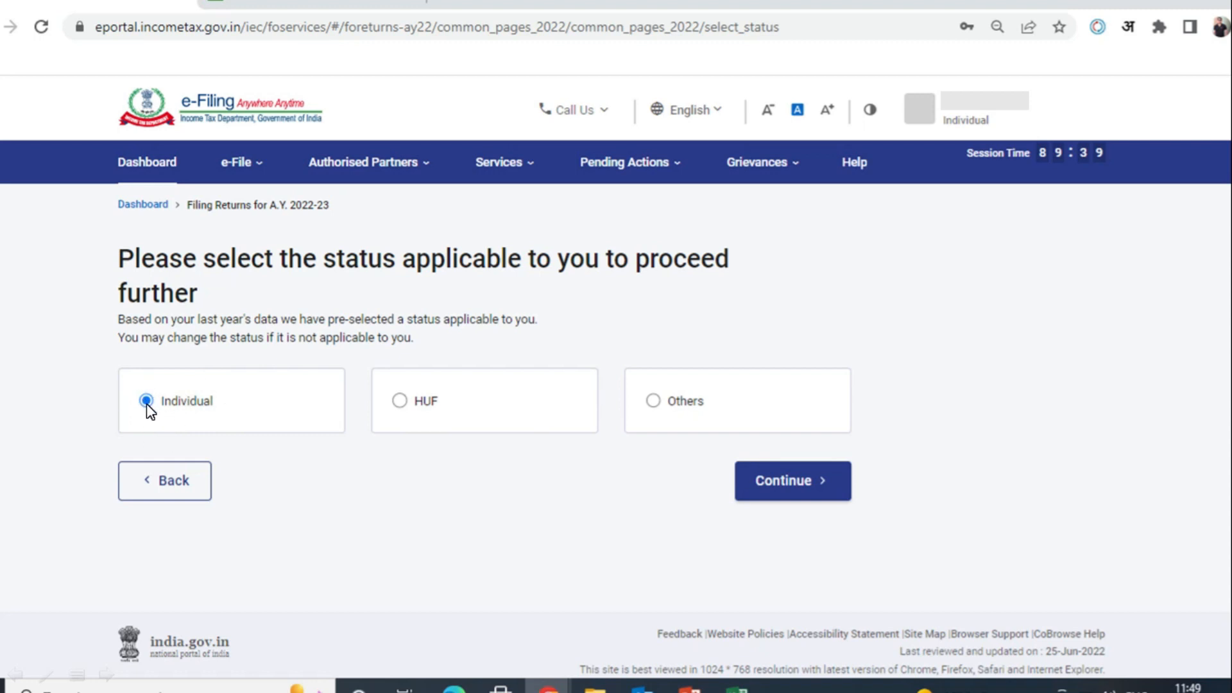
left_click(812, 484)
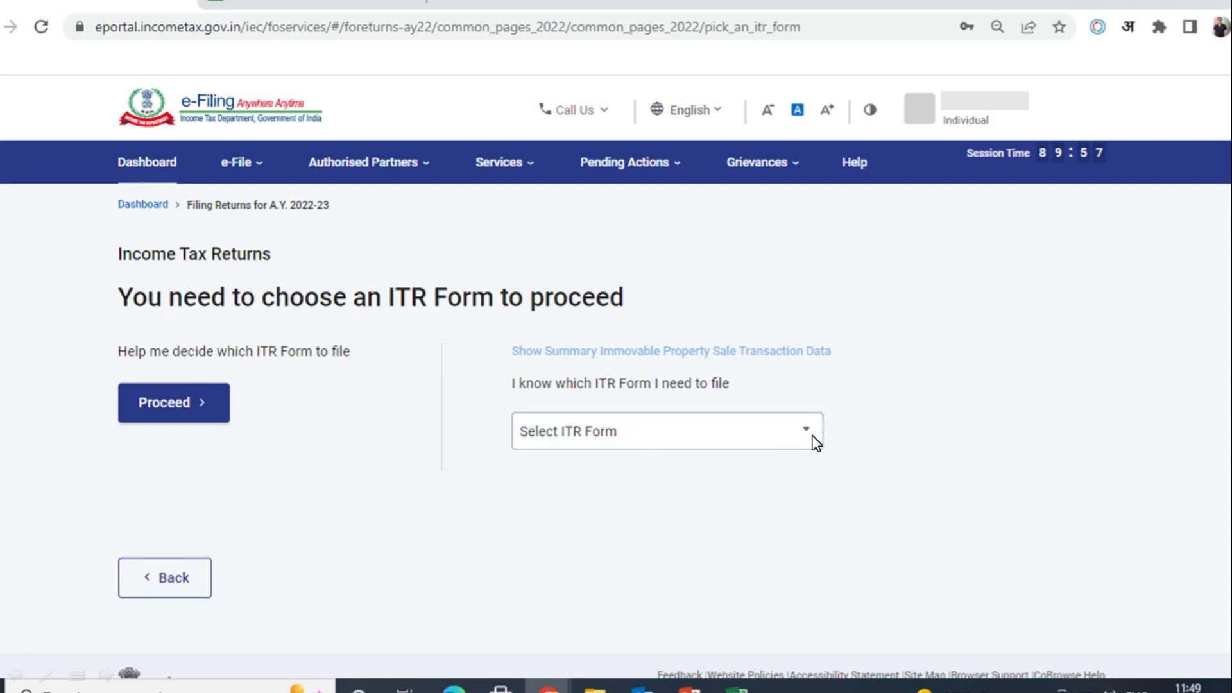
left_click(812, 435)
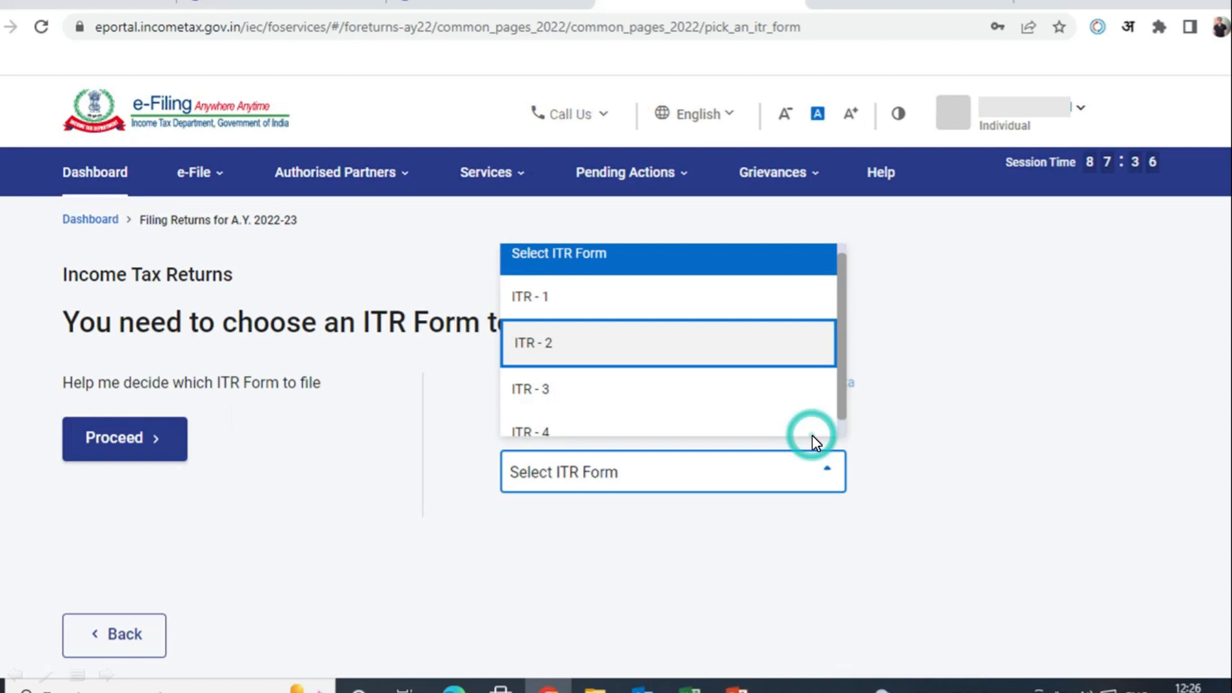
left_click(554, 347)
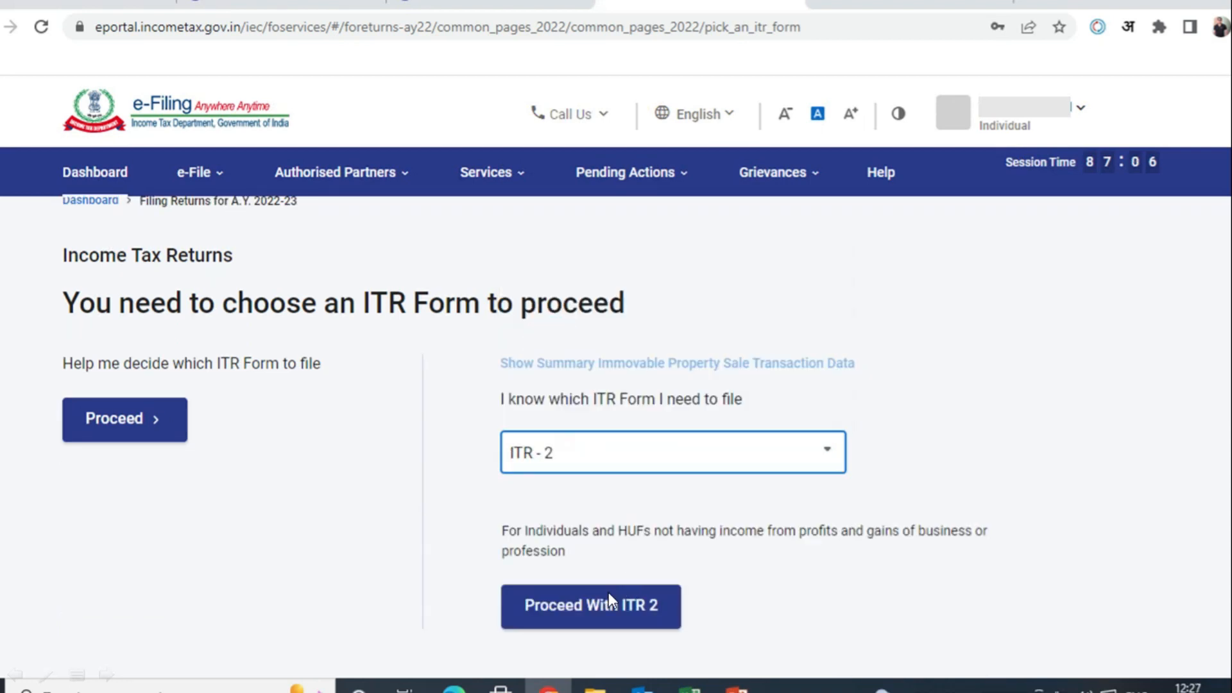
Step: Proceed with ITR 2 and give taxable income above the basic exemption limit as the reason for filing
left_click(636, 613)
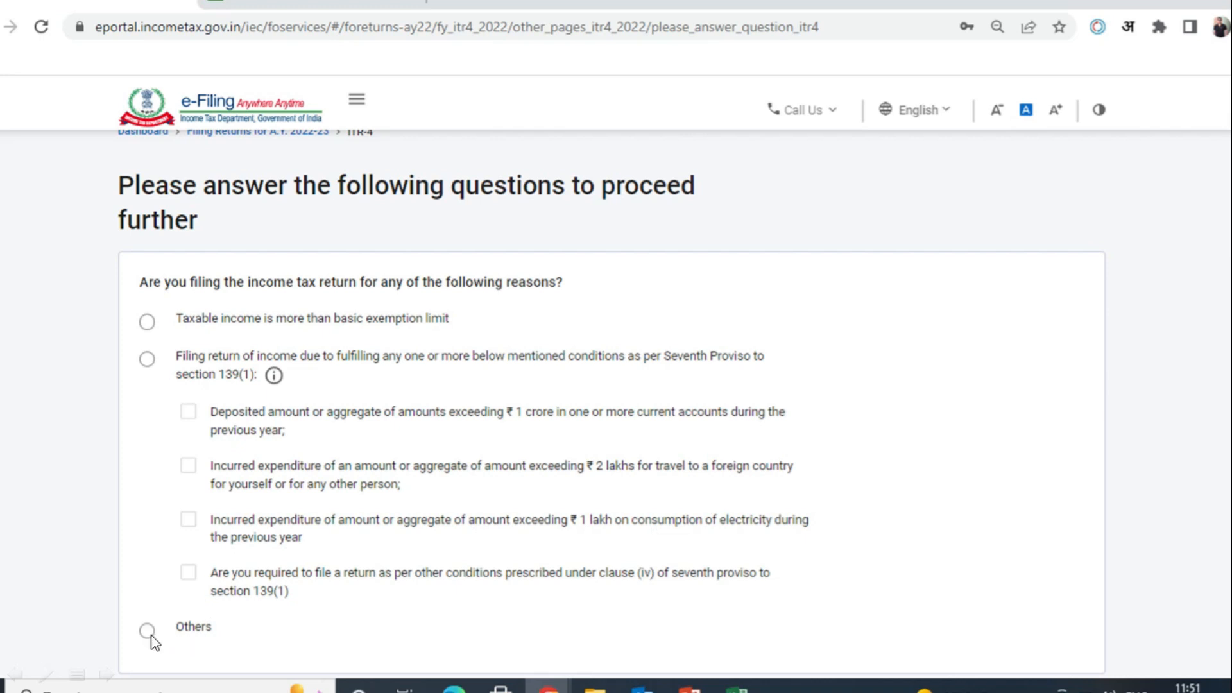
left_click(149, 322)
scroll(154, 332, "down", 2)
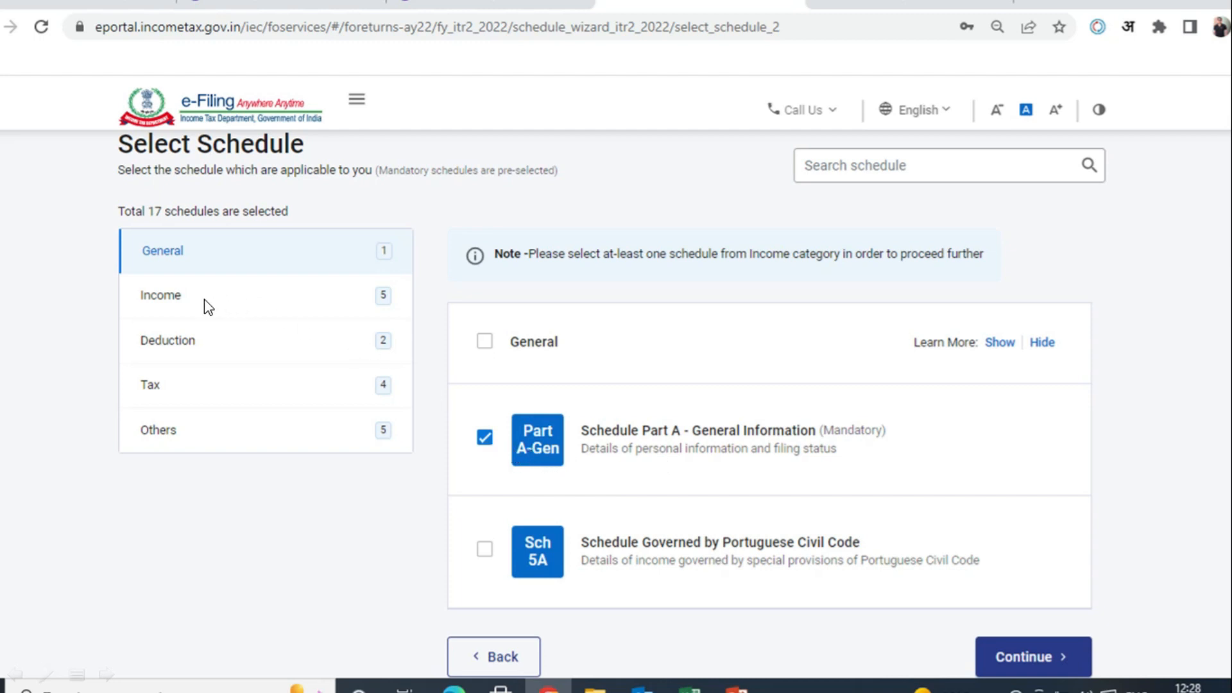
Step: Select Schedule Salary and Schedule Capital Gains under Income, and review the Deduction, Tax and Others schedules
left_click(168, 296)
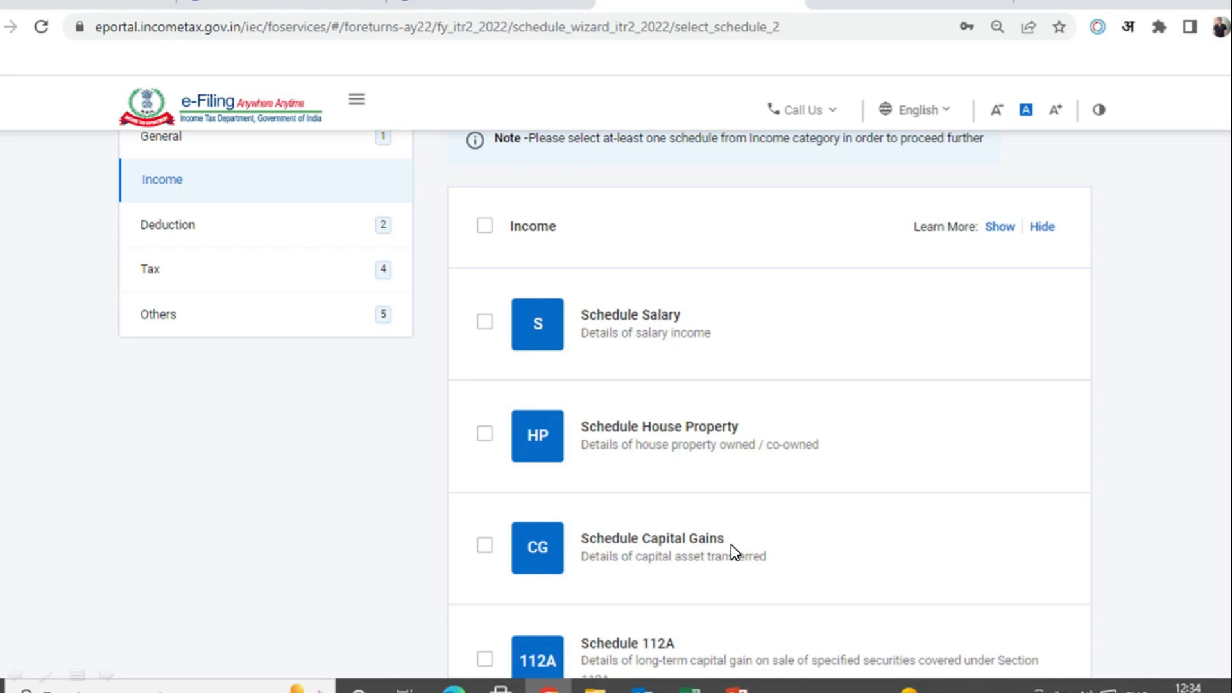
scroll(730, 544, "down", 8)
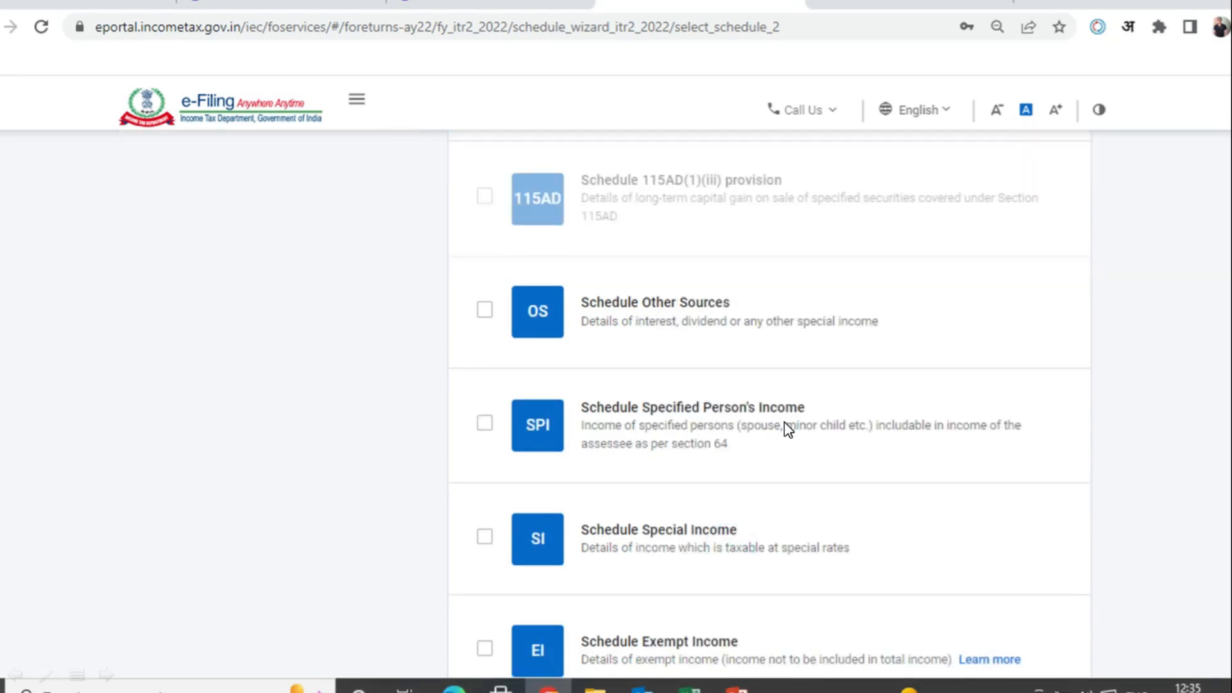
scroll(774, 554, "down", 6)
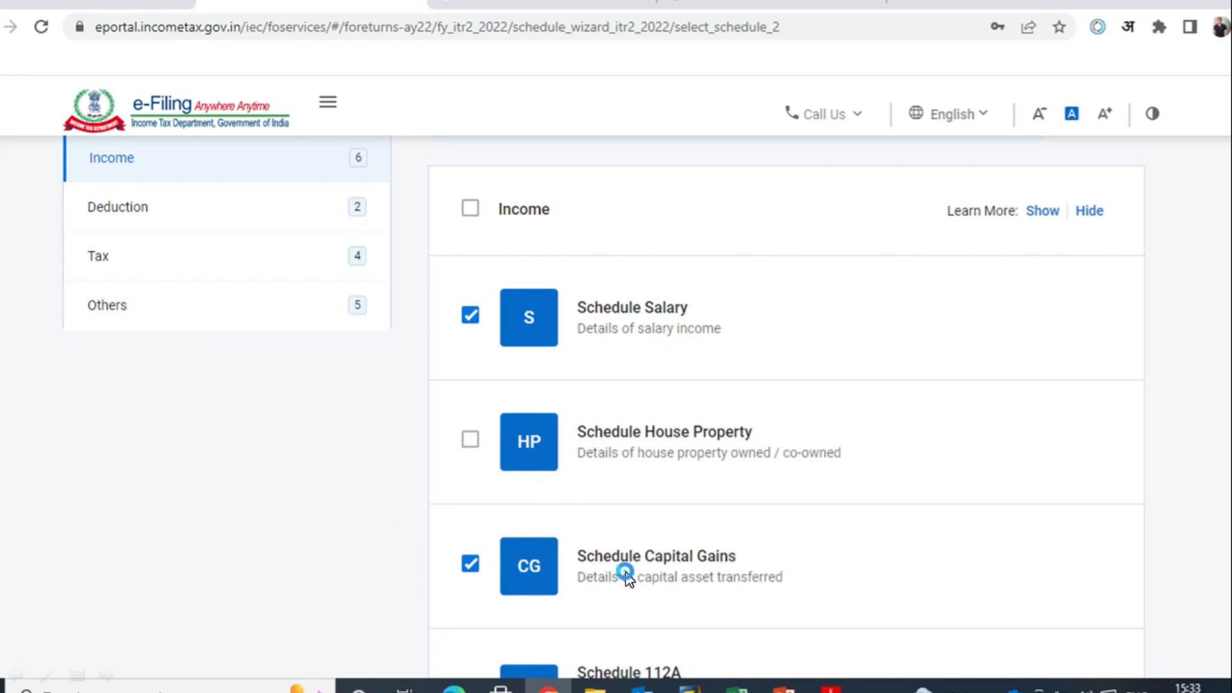
scroll(605, 353, "down", 7)
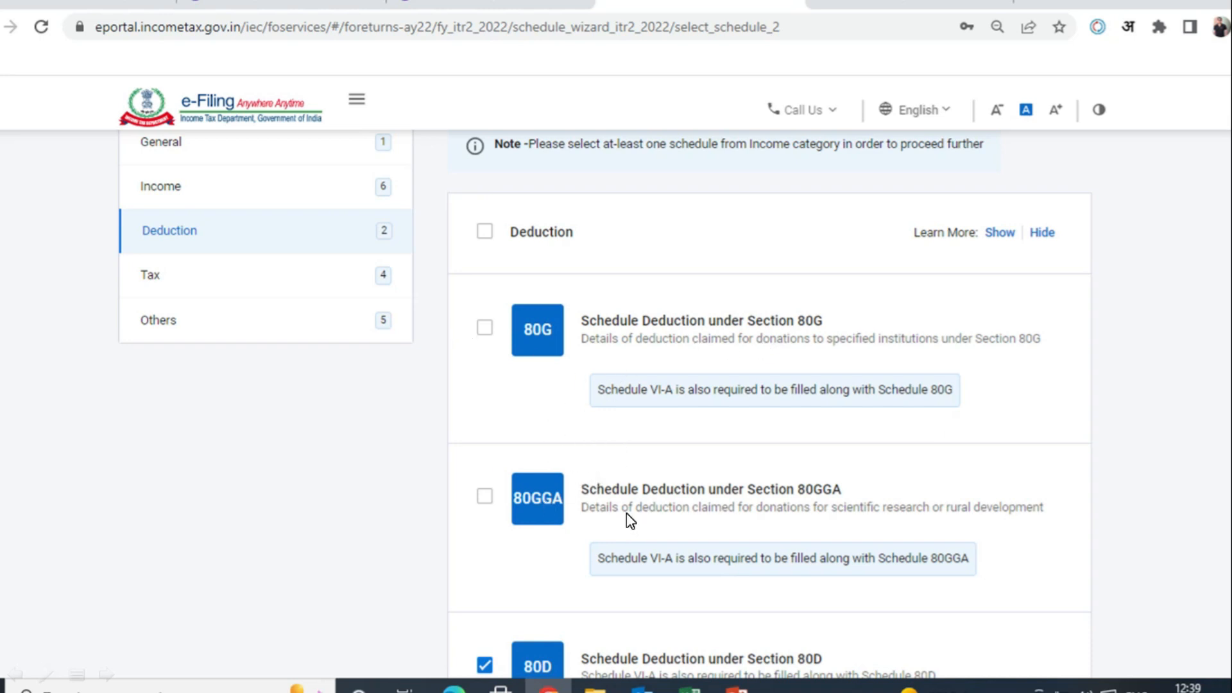
scroll(626, 517, "down", 5)
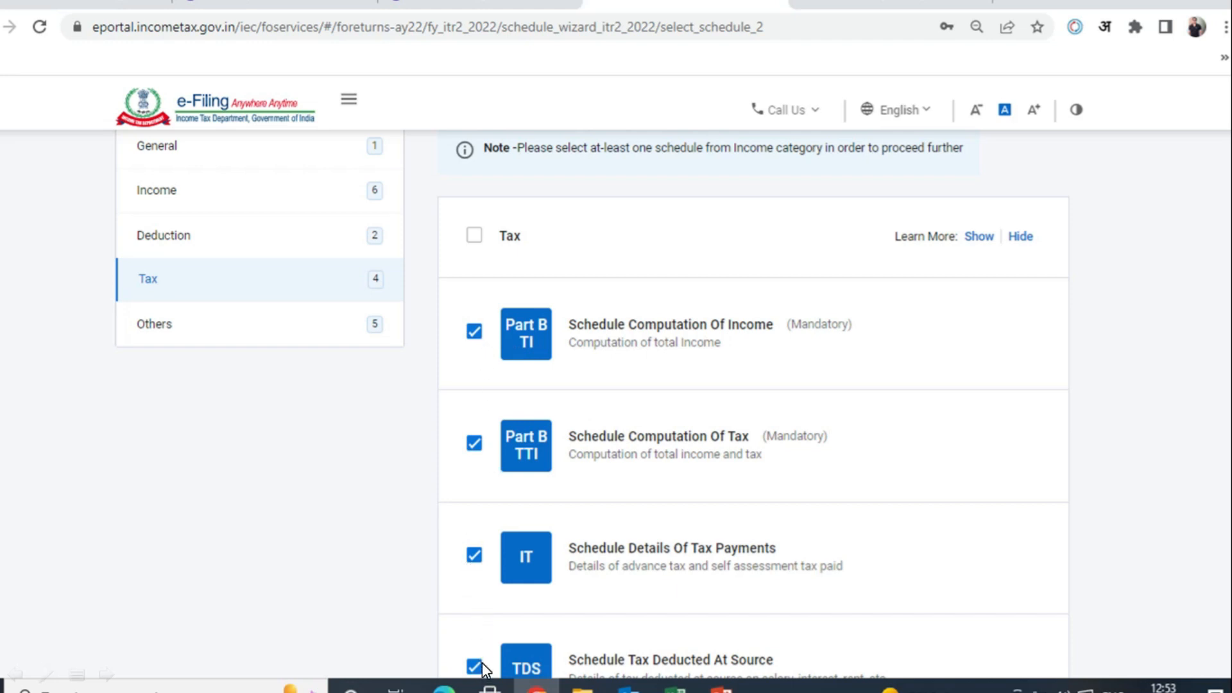
scroll(655, 635, "down", 5)
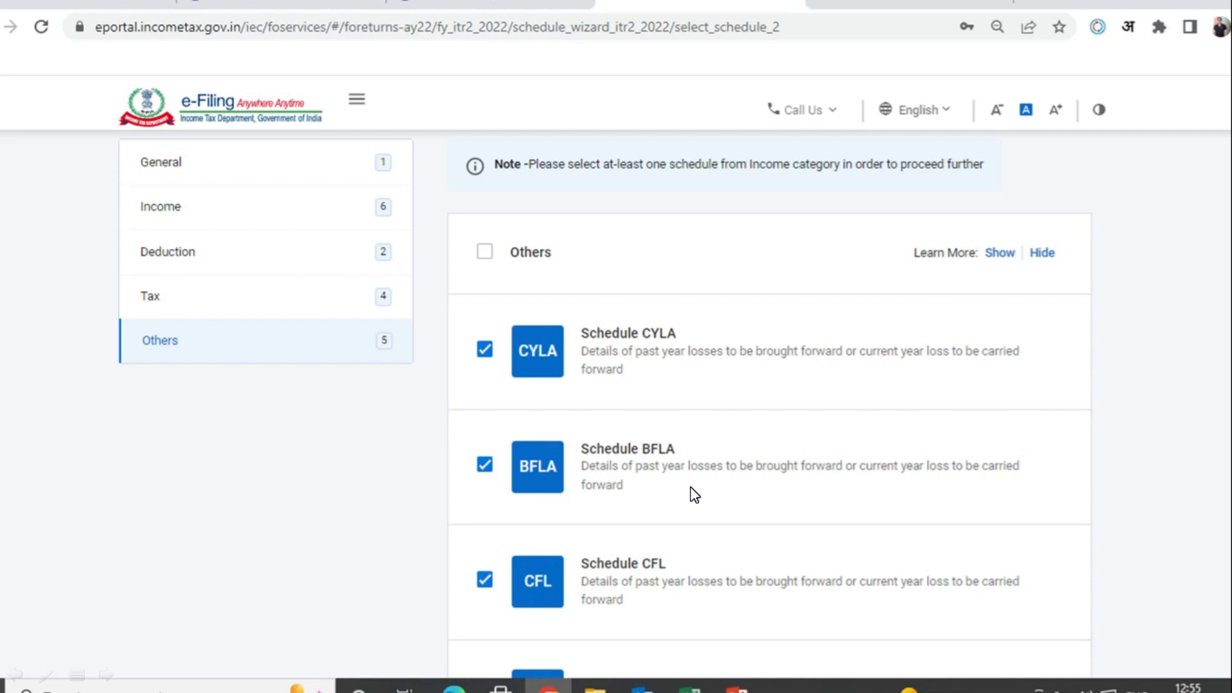
scroll(695, 495, "down", 8)
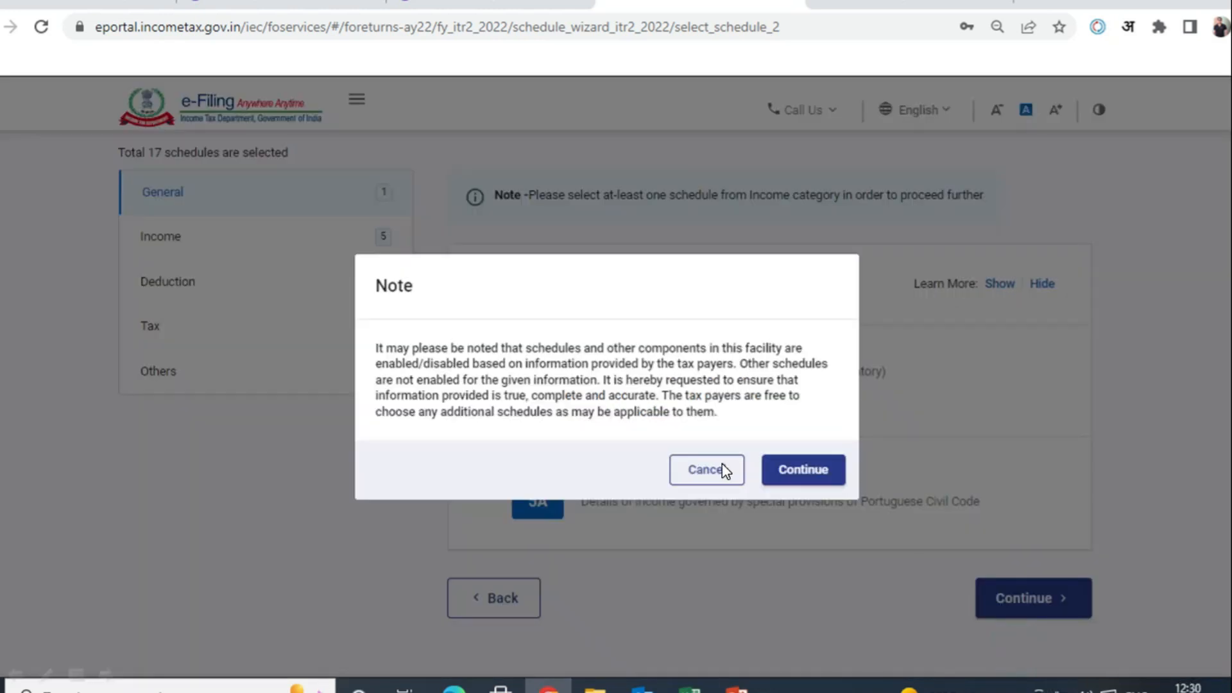
Step: Confirm the schedule selection and answer No to opting for the new tax regime u/s 115BAC
left_click(793, 473)
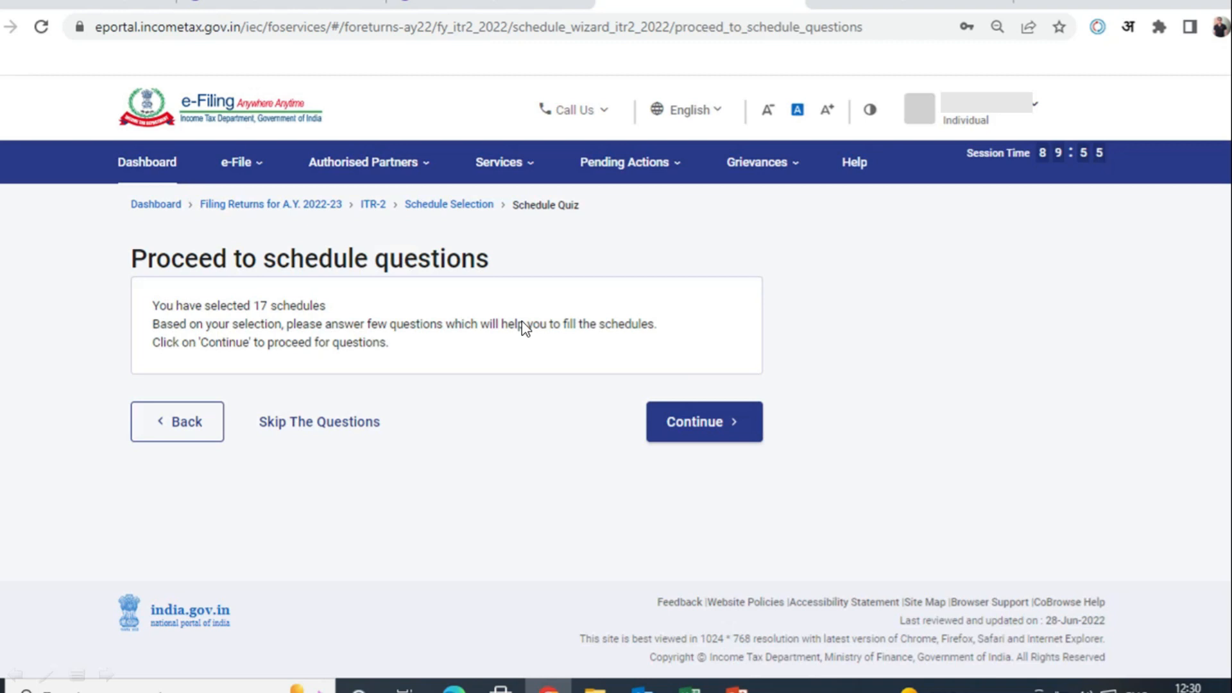
left_click(700, 425)
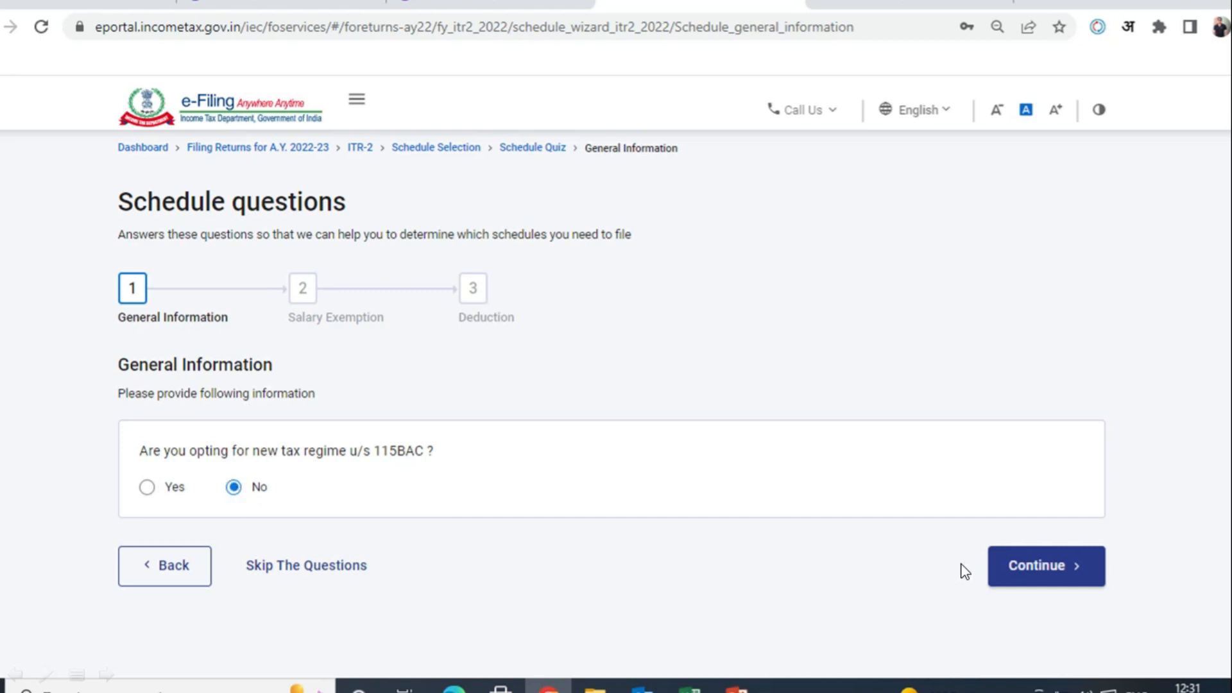
left_click(1030, 569)
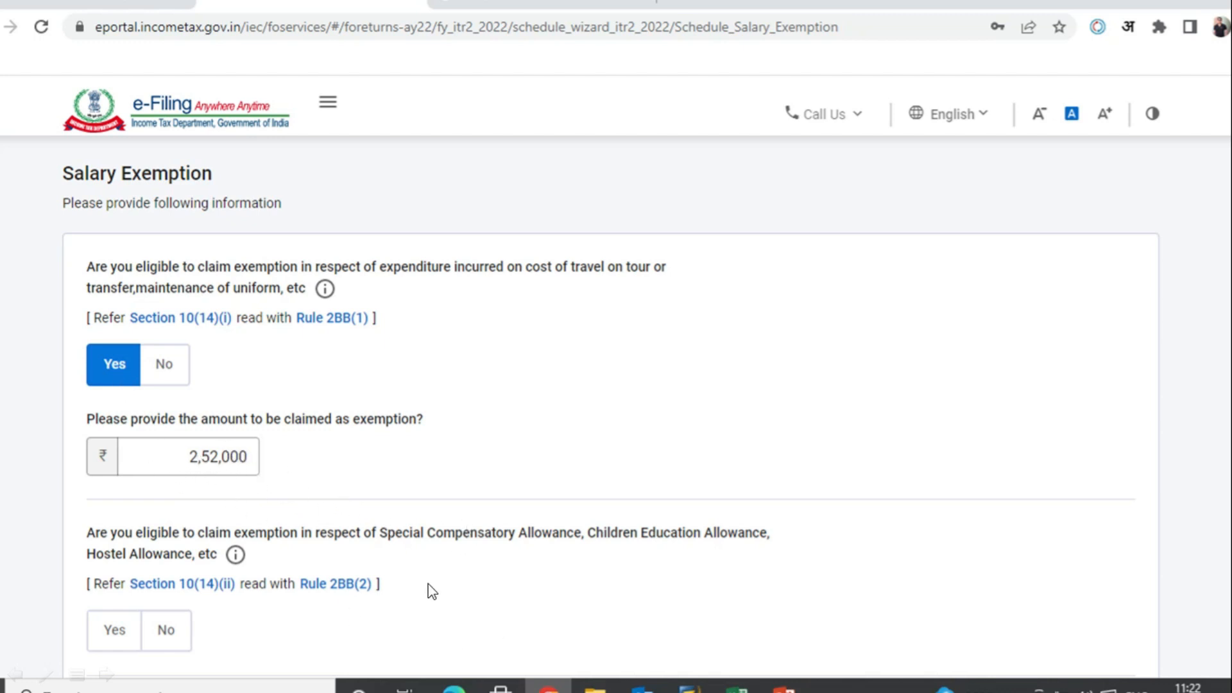
Step: Complete the salary exemption questions, claiming 2,52,000 under Section 10(14)(i) and 2,05,039 for House Rent Allowance
left_click(441, 554)
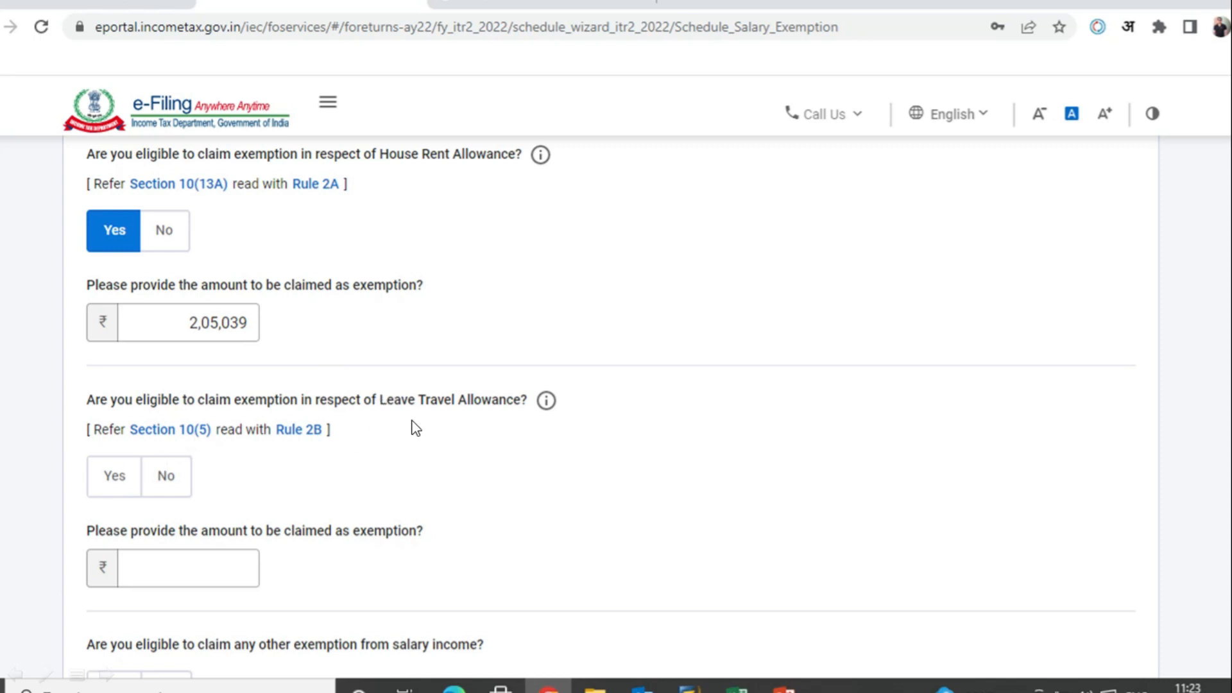
scroll(426, 484, "down", 3)
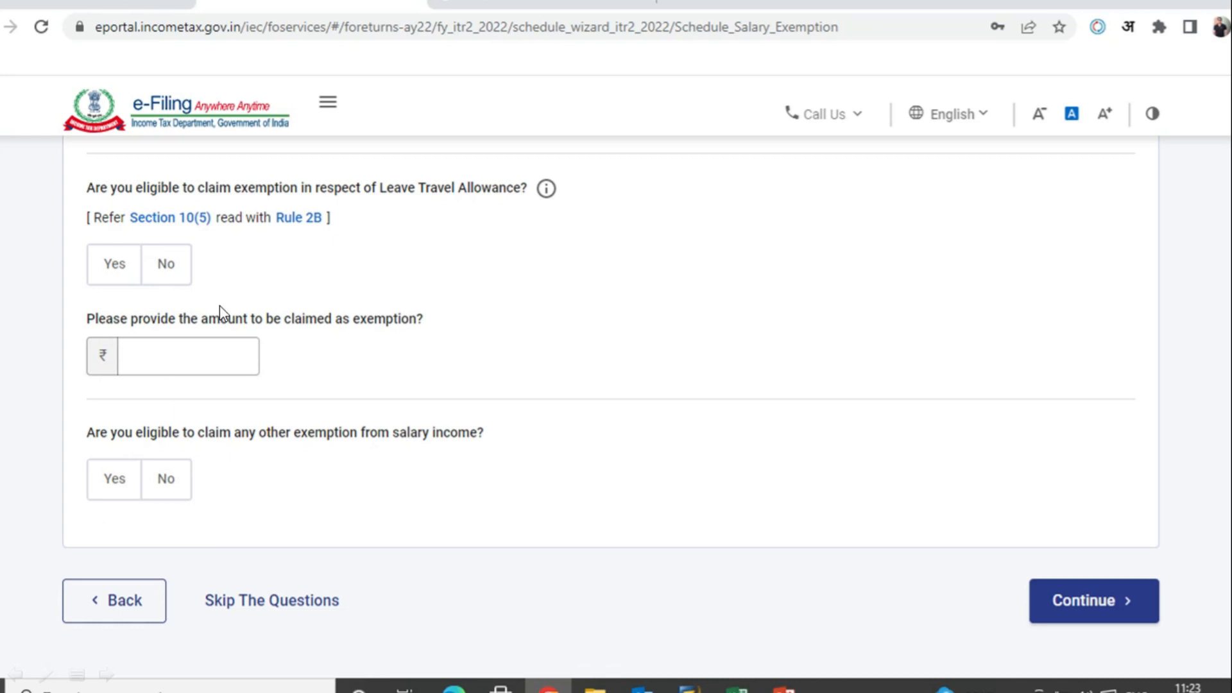
left_click(1065, 599)
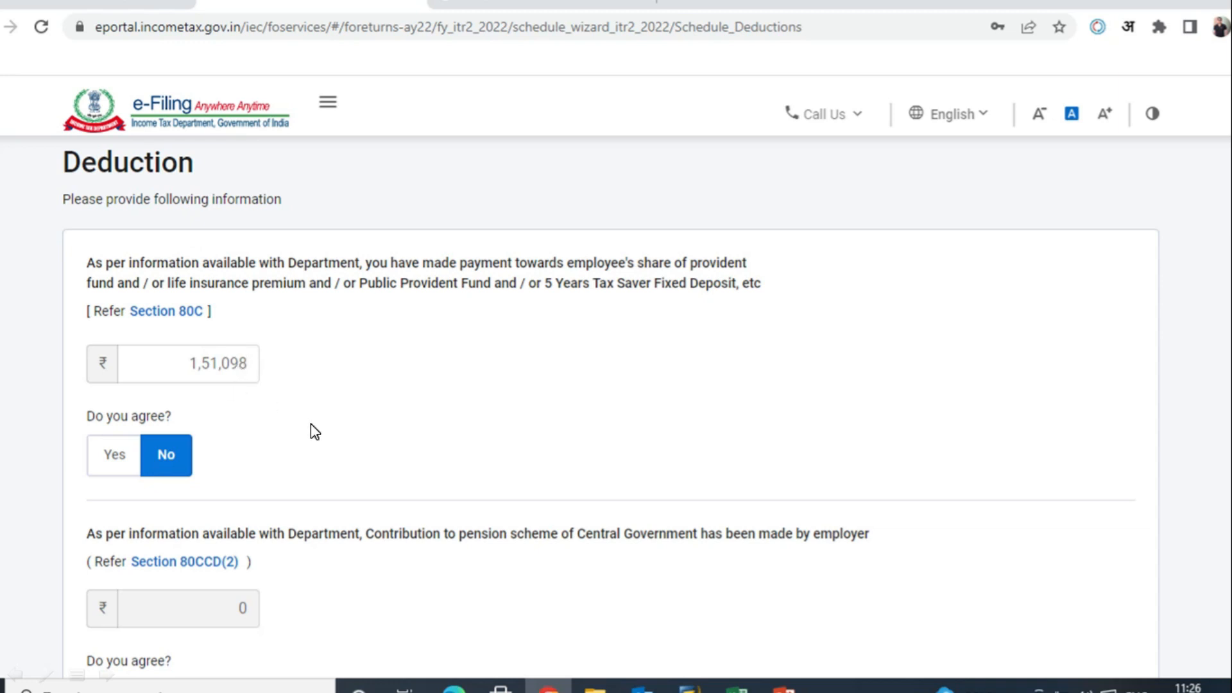
Step: Complete the deduction questions with 1,51,098 for Section 80C, Yes for Sections 80D and 80TTA, and No for Section 80E
scroll(311, 424, "down", 8)
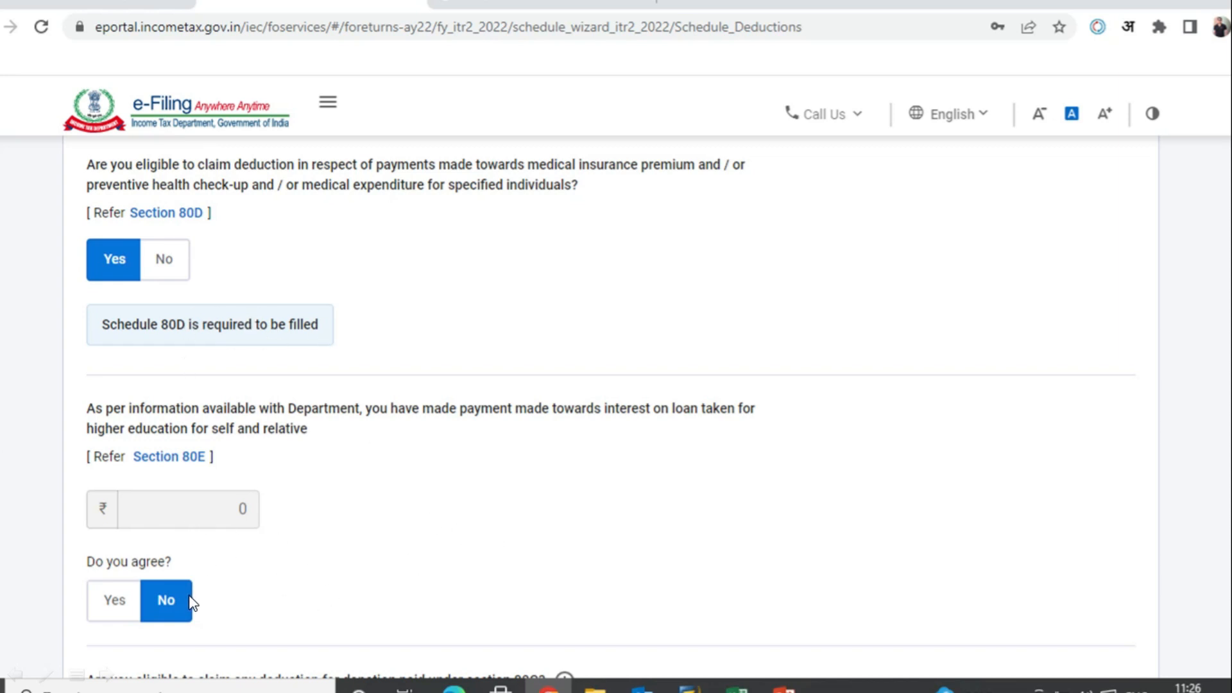
left_click(578, 521)
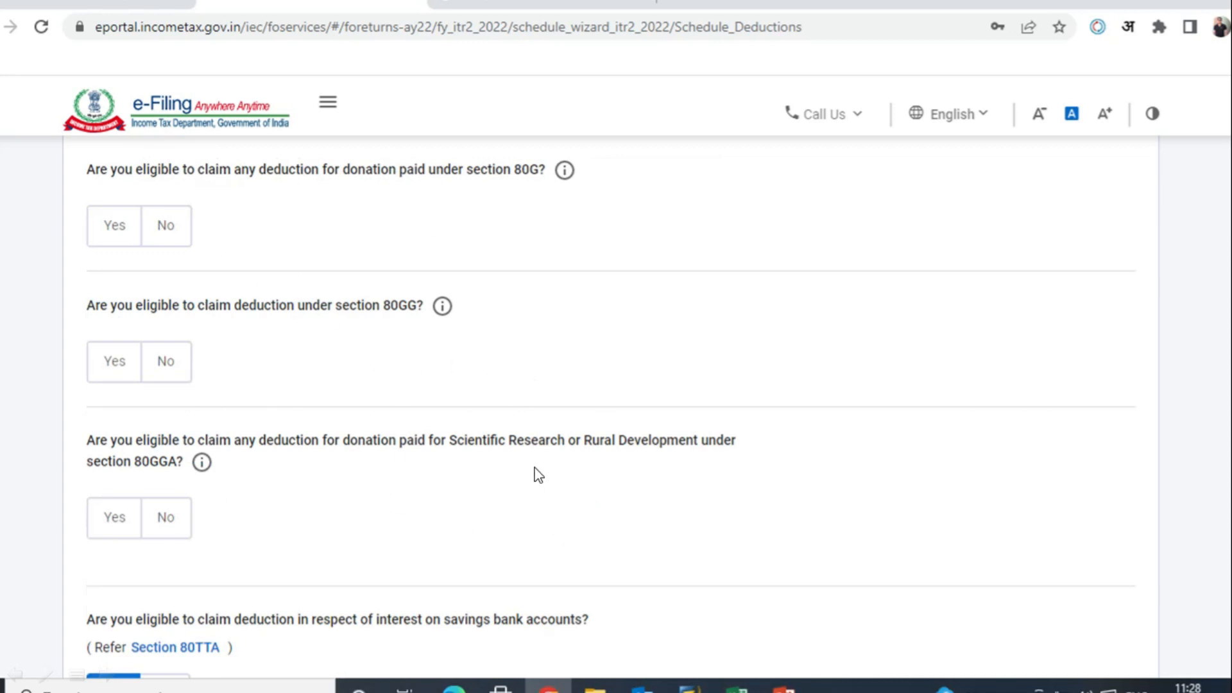
scroll(536, 474, "down", 6)
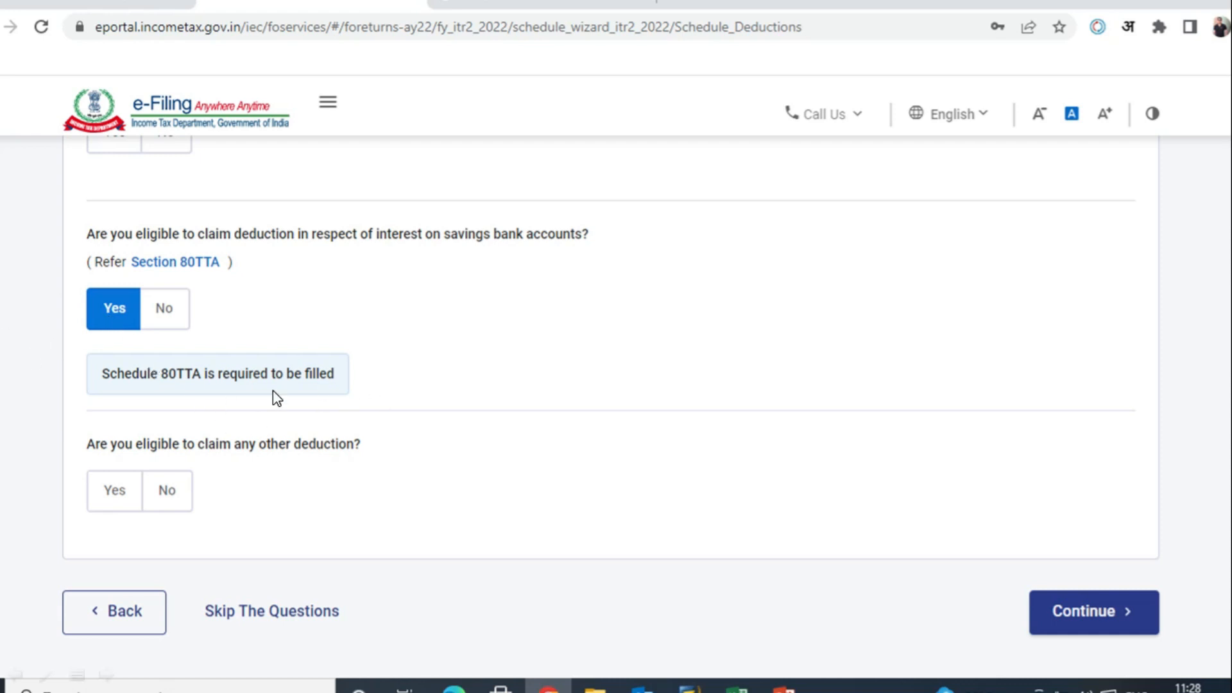
left_click(1126, 617)
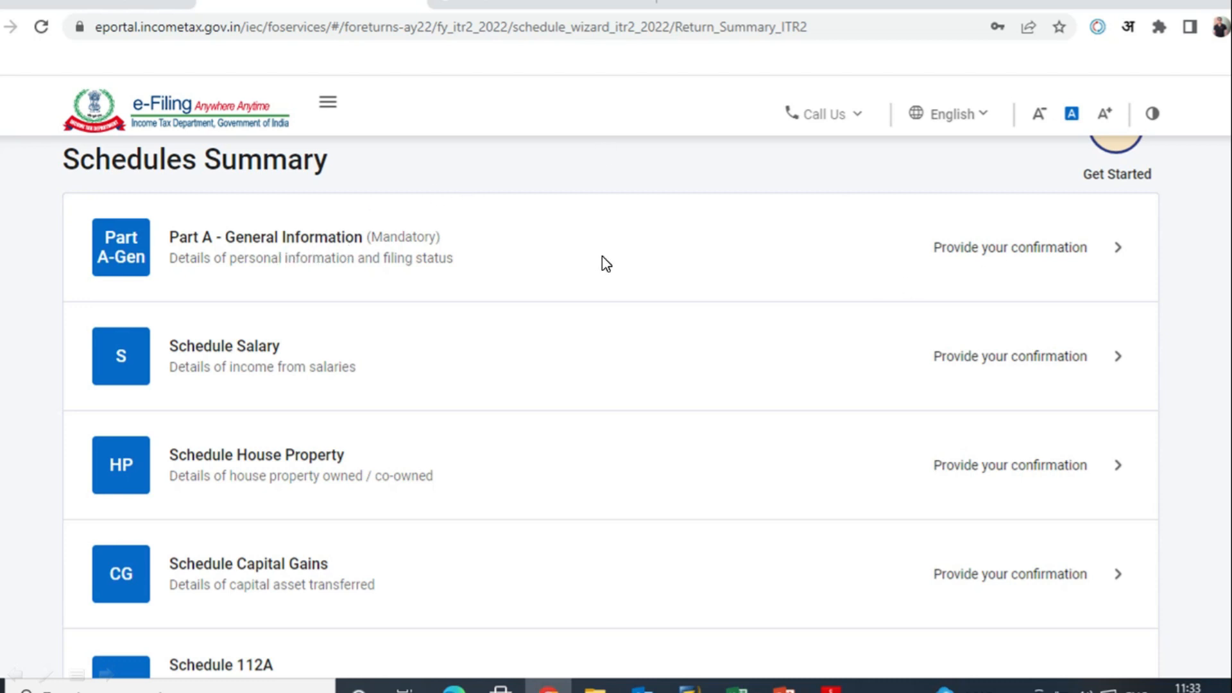
Step: Review the contact, filing status and bank details in Part A - General Information, and confirm the schedule
left_click(554, 246)
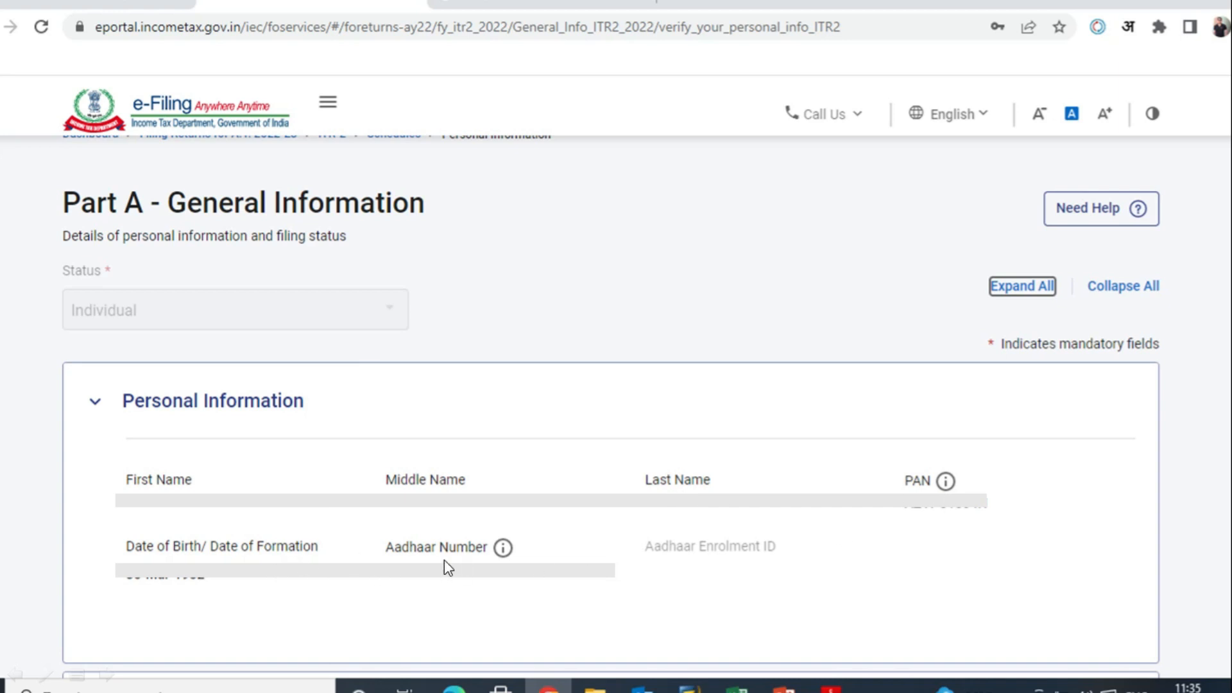
scroll(603, 517, "down", 8)
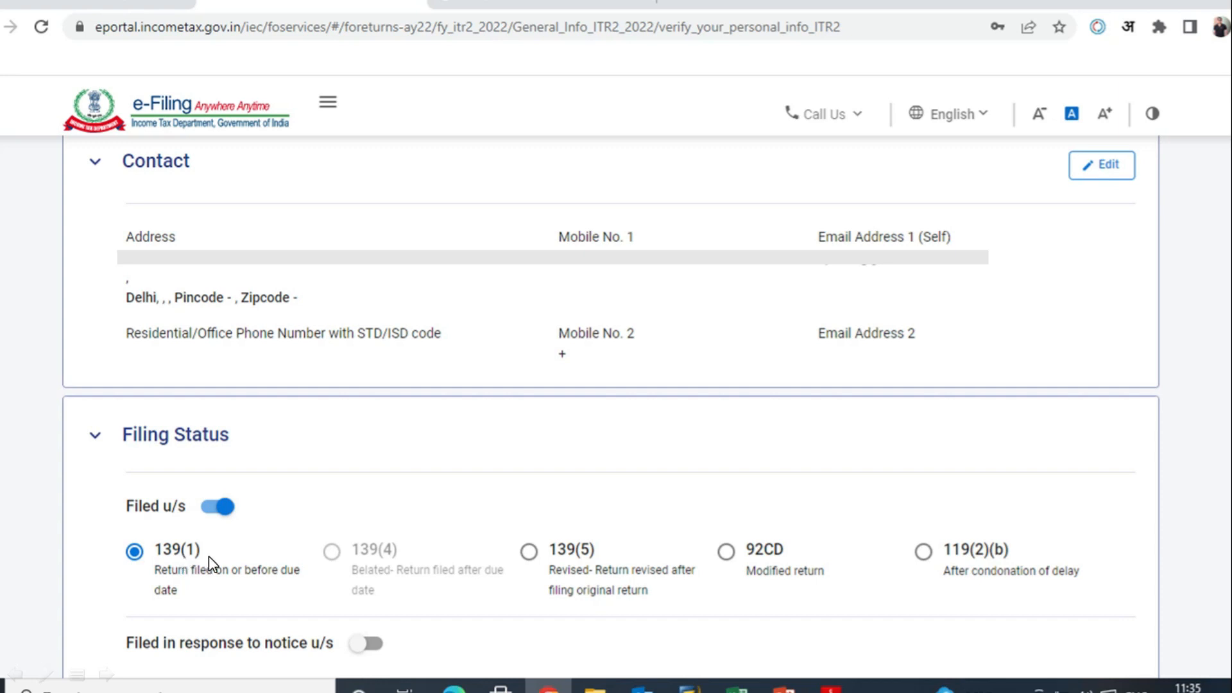
scroll(382, 564, "down", 7)
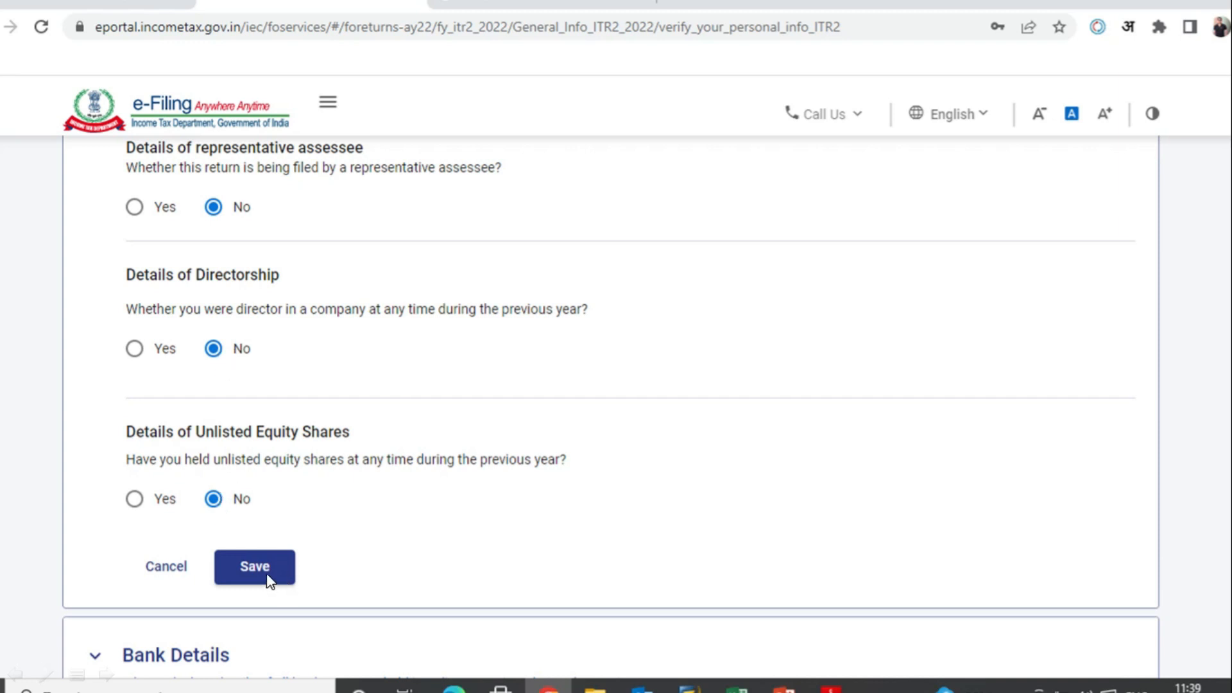
scroll(544, 549, "down", 8)
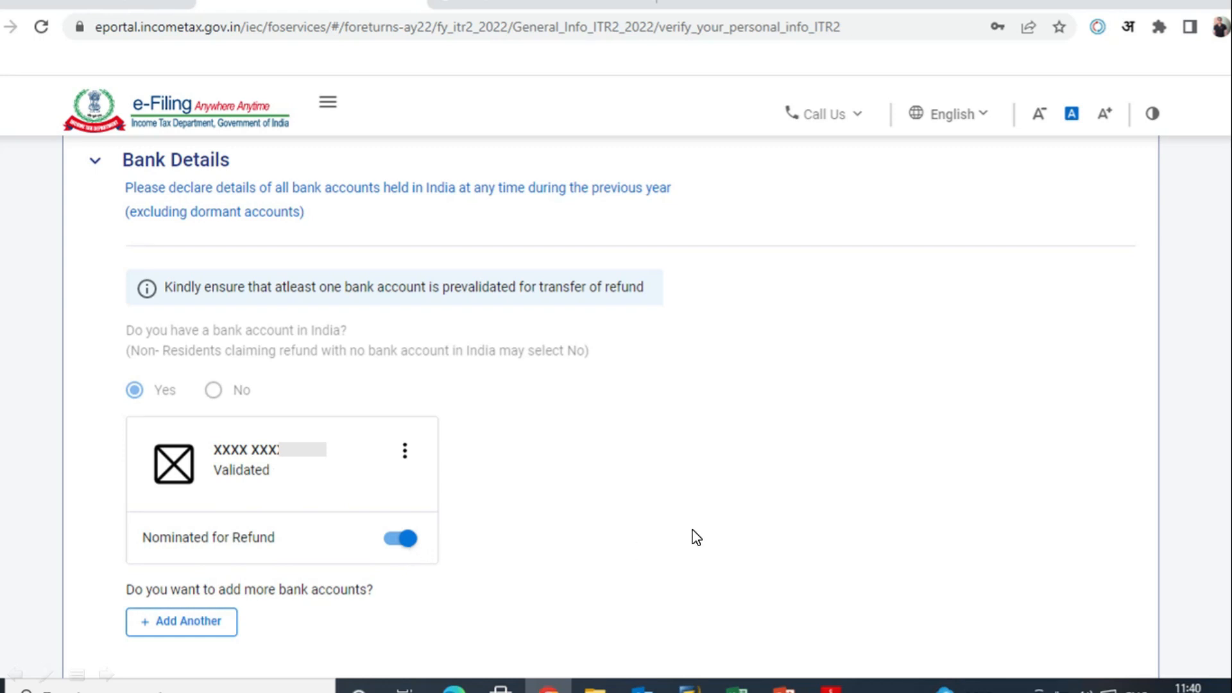
scroll(693, 536, "down", 5)
left_click(1122, 617)
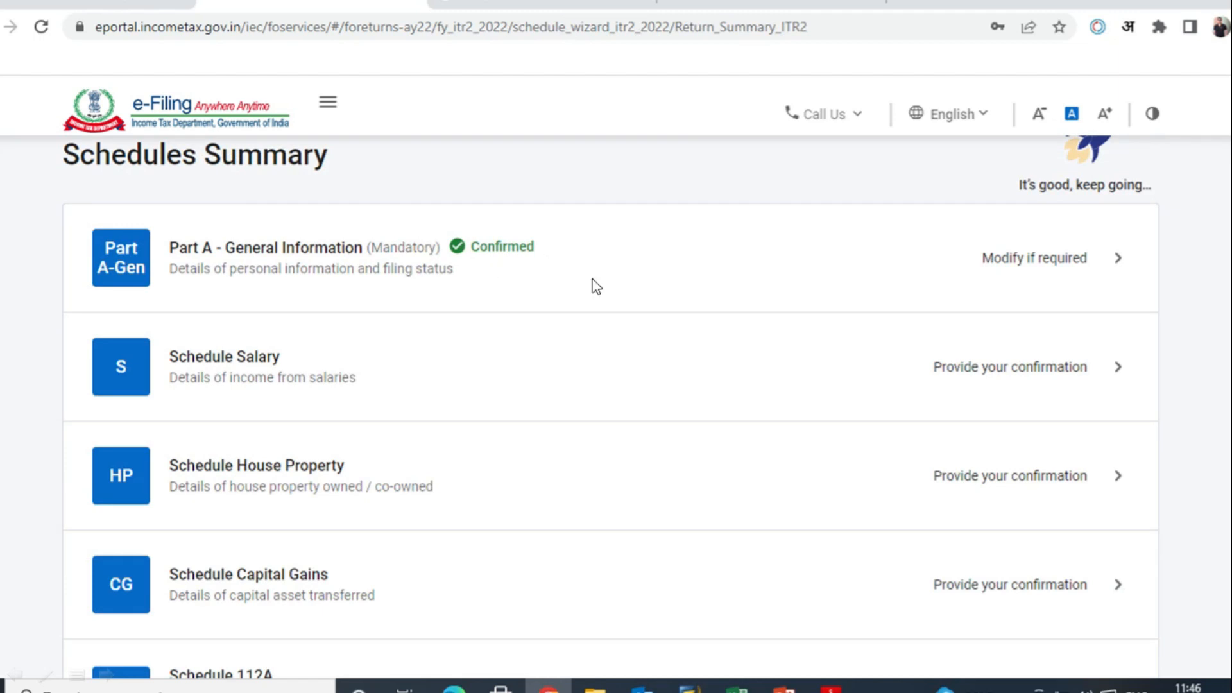
Step: Open the employer's details in Schedule Salary and set the nature of employer to Others
left_click(556, 368)
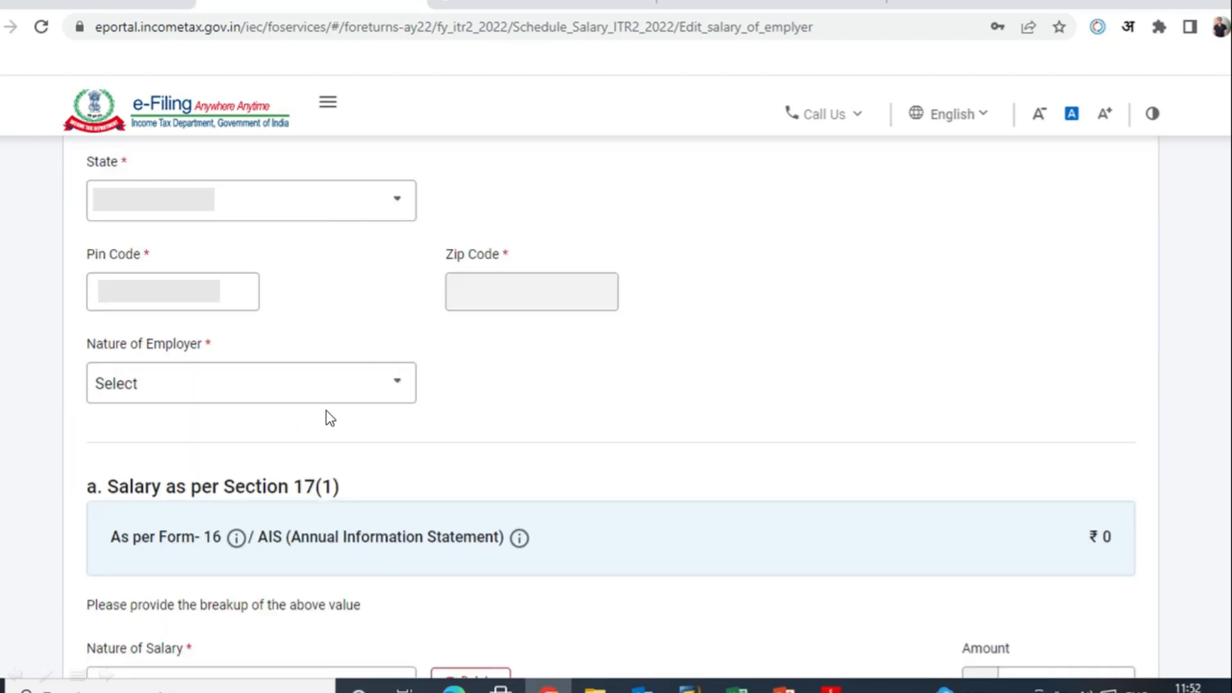
left_click(398, 386)
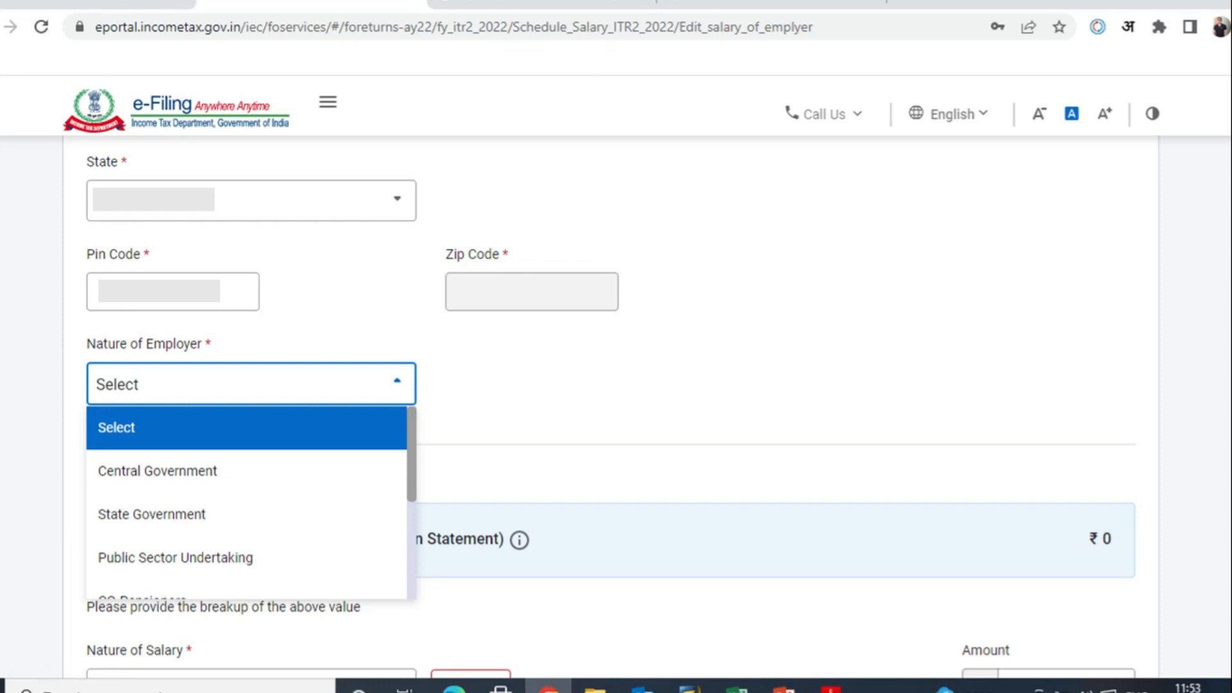
scroll(207, 512, "down", 3)
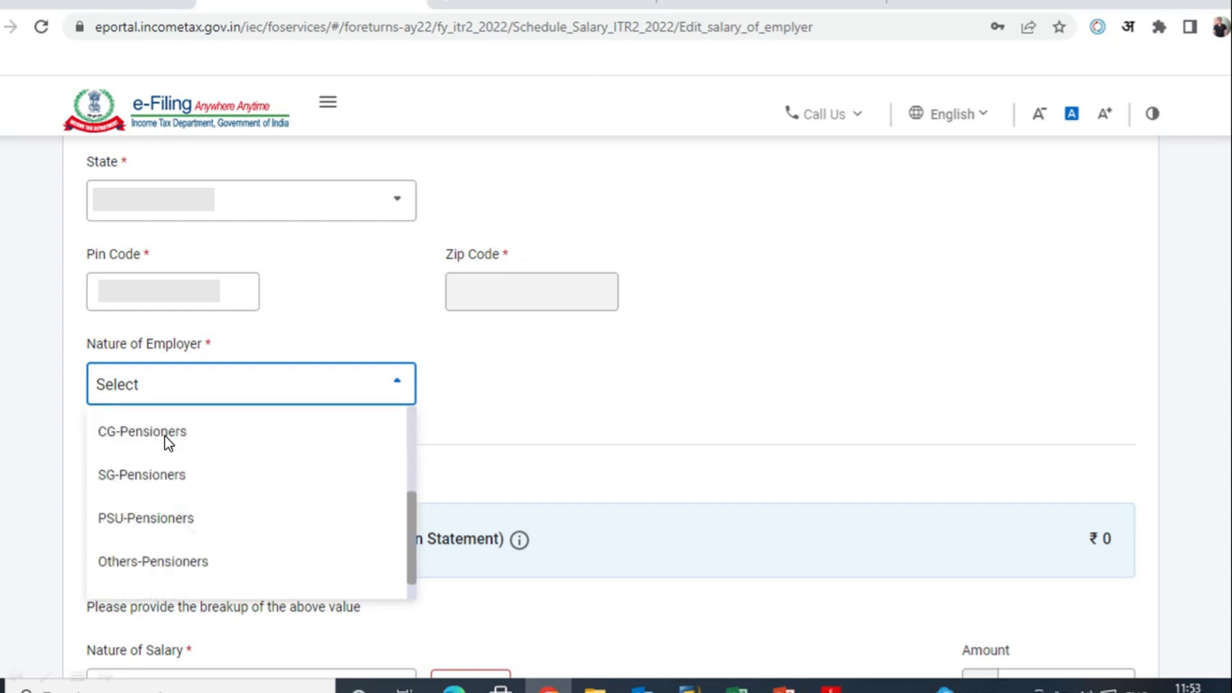
scroll(201, 522, "down", 1)
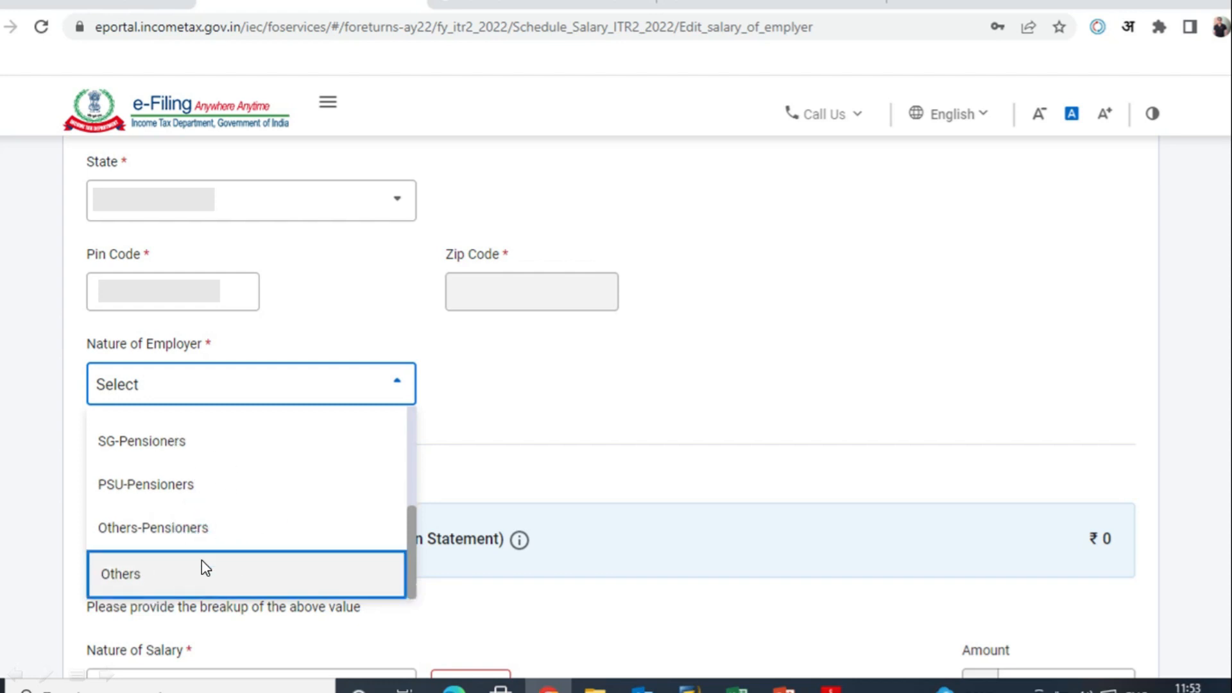
left_click(156, 575)
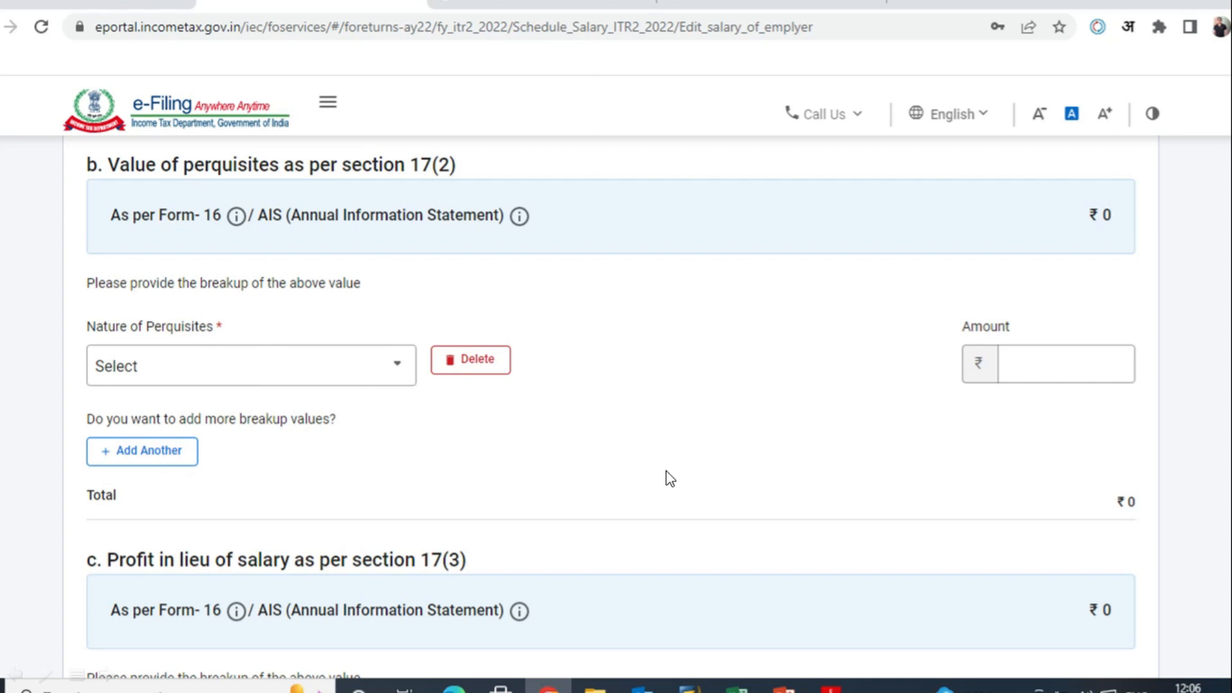
Step: Save the employer's salary breakup with Basic salary 5,89,608, HRA 2,94,804, Other Allowance 2,21,388 and Others 2,52,000
scroll(680, 463, "down", 5)
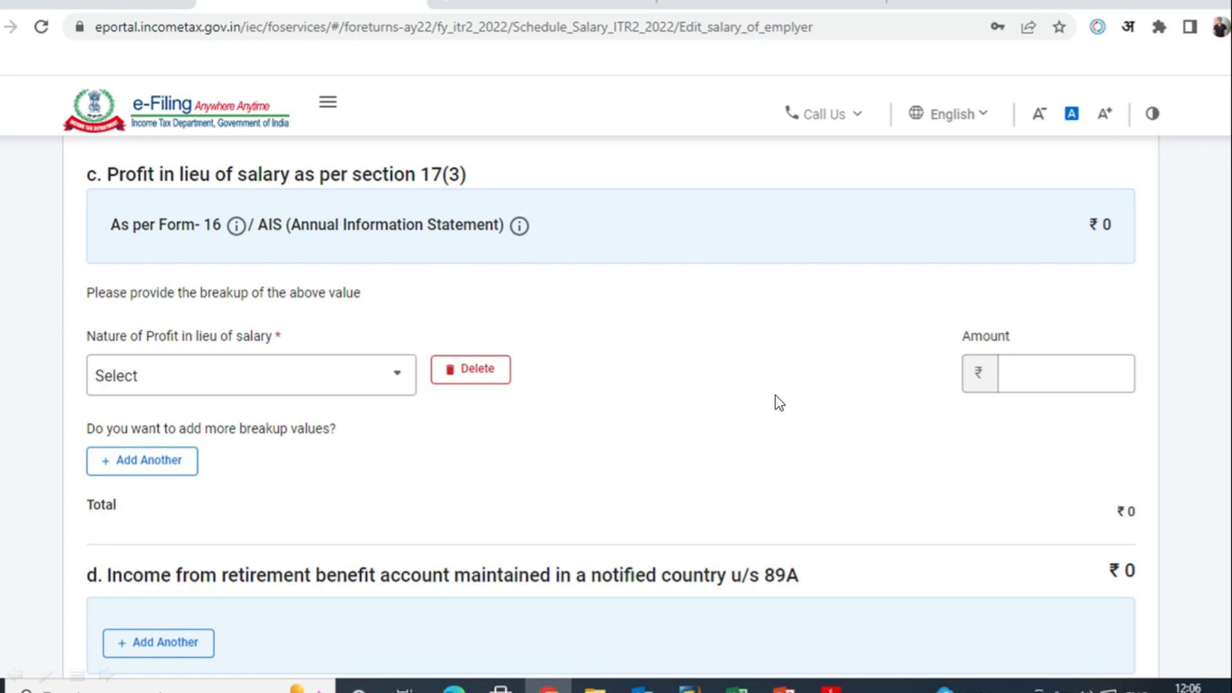
scroll(814, 424, "down", 5)
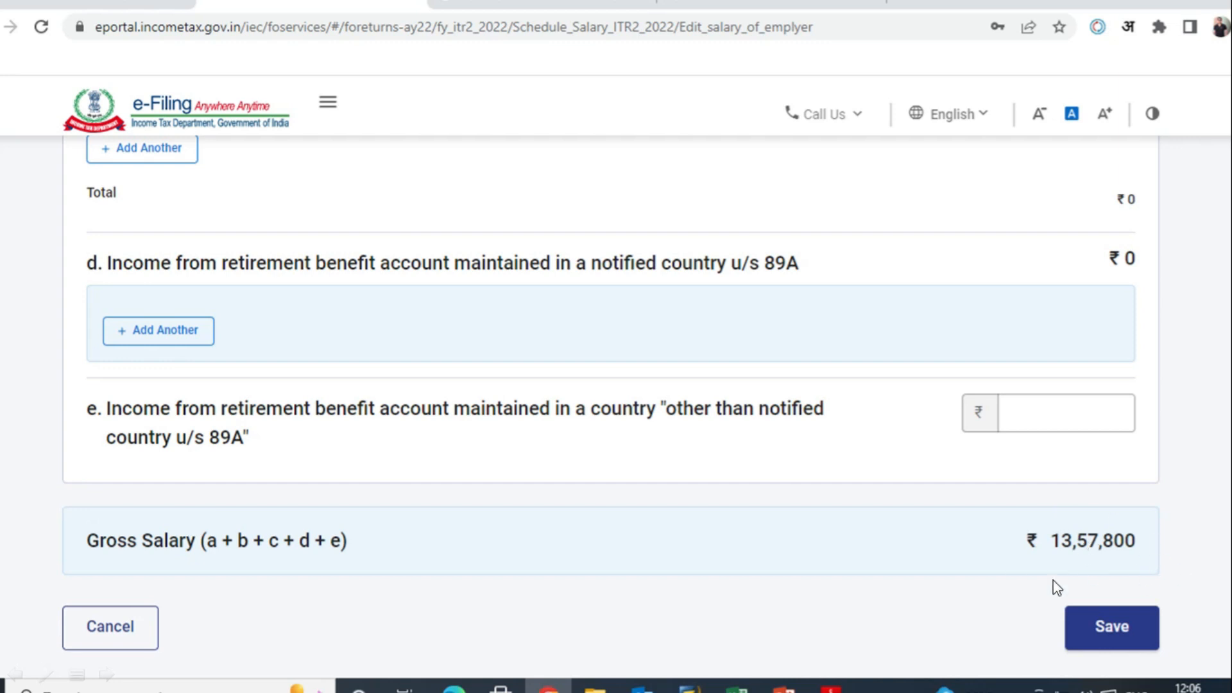
left_click(1131, 626)
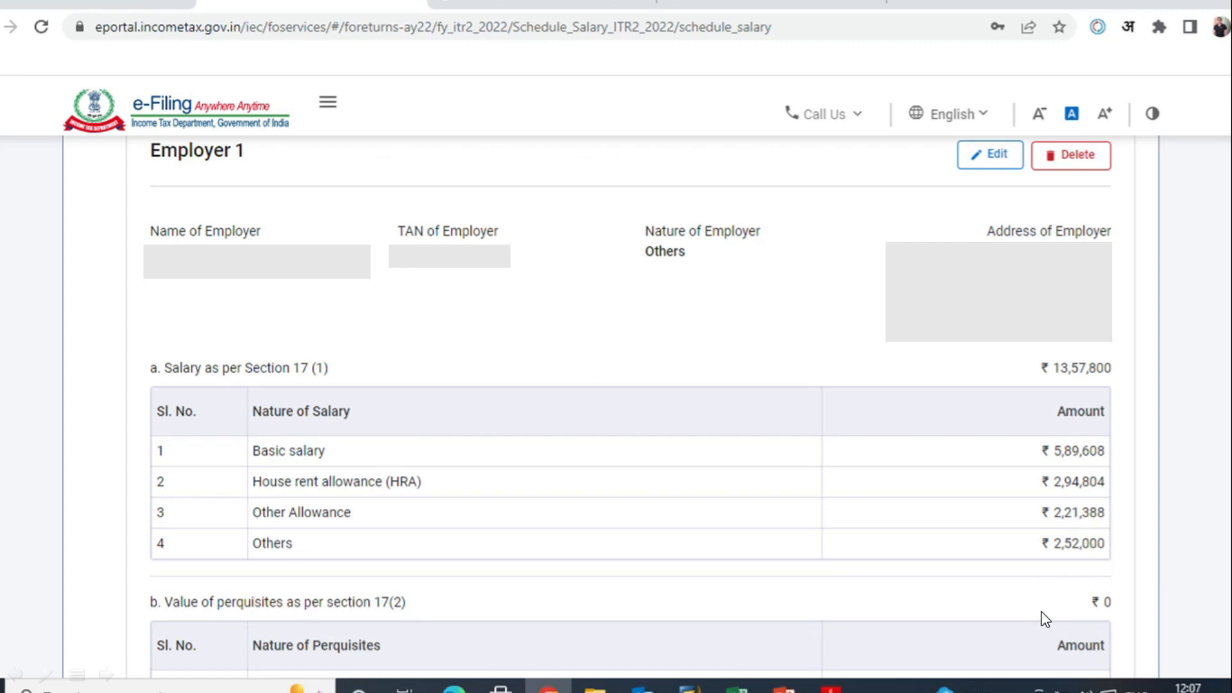
Step: Check the allowances exempt u/s 10 in the salary computation and confirm Schedule Salary
scroll(1043, 613, "down", 9)
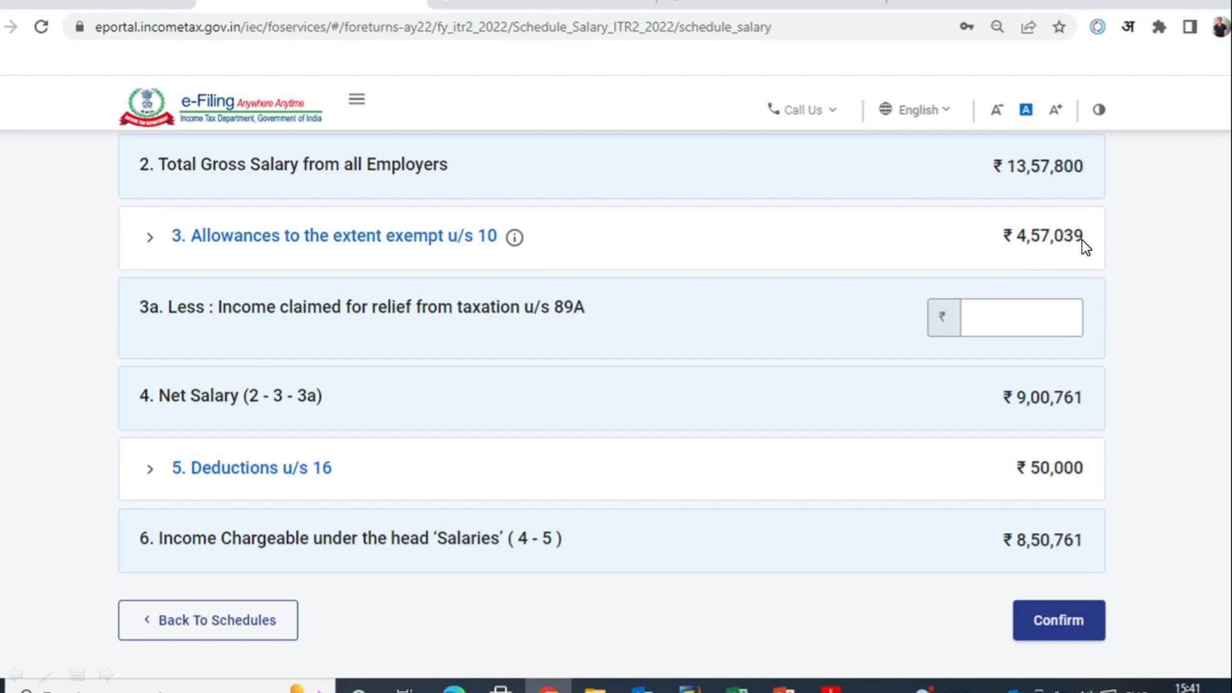
left_click(150, 237)
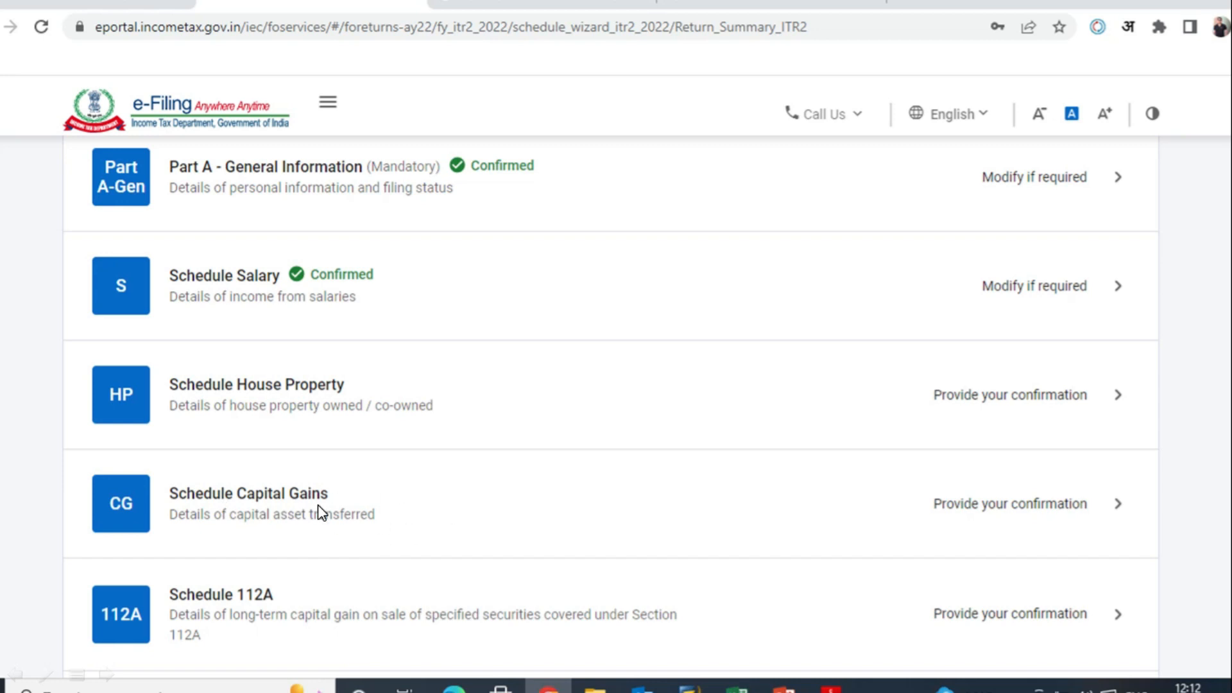
Step: In Schedule Capital Gains, select the STT-paid equity asset types under sections 111A and 112A and continue
left_click(392, 518)
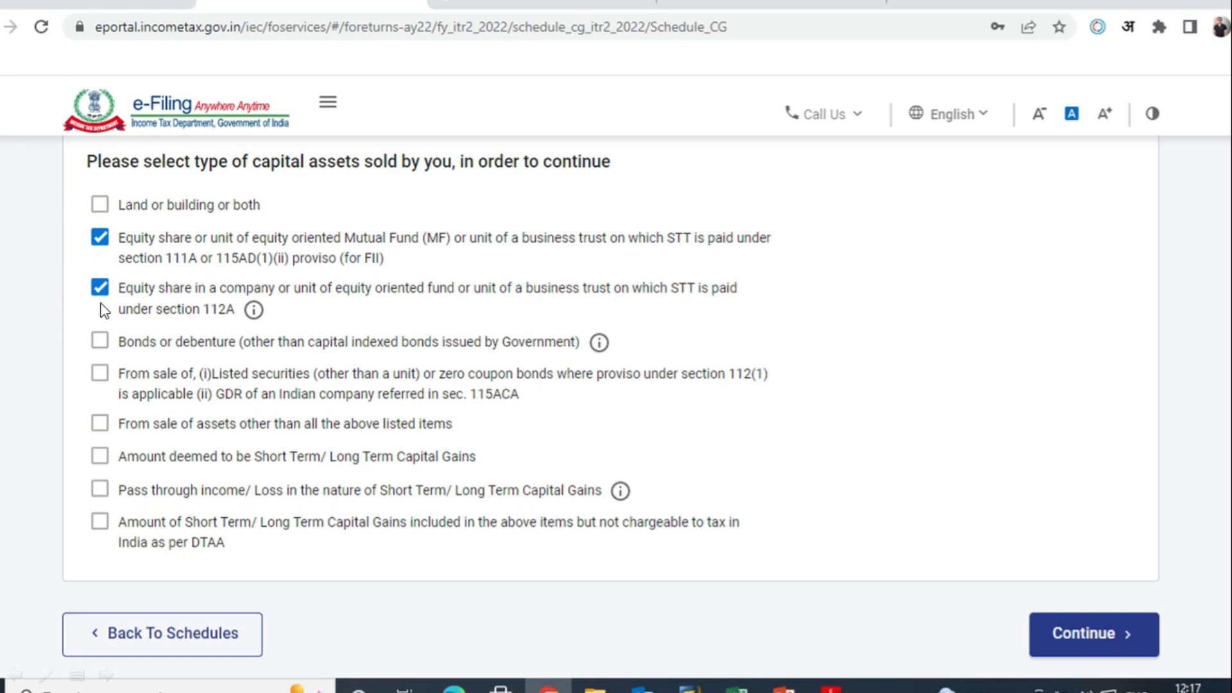
left_click(1087, 638)
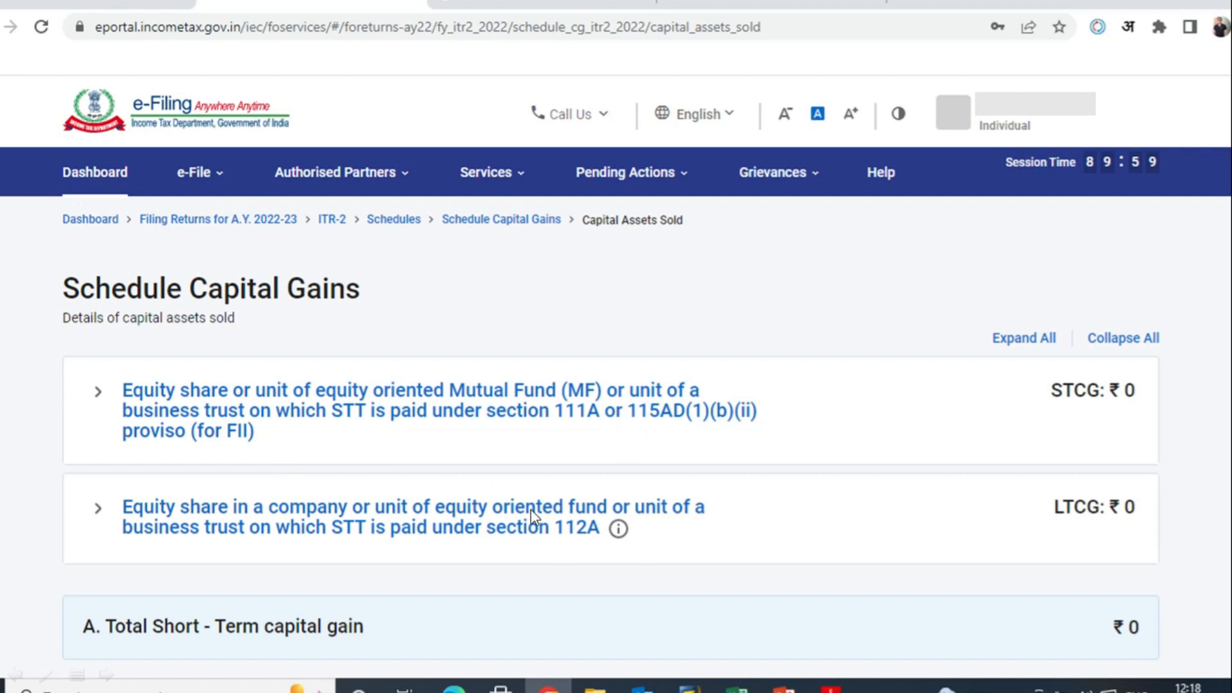
Step: Add Section 111A sale details with full value of consideration 12,79,491 and cost of acquisition without indexation 13,00,739
left_click(603, 415)
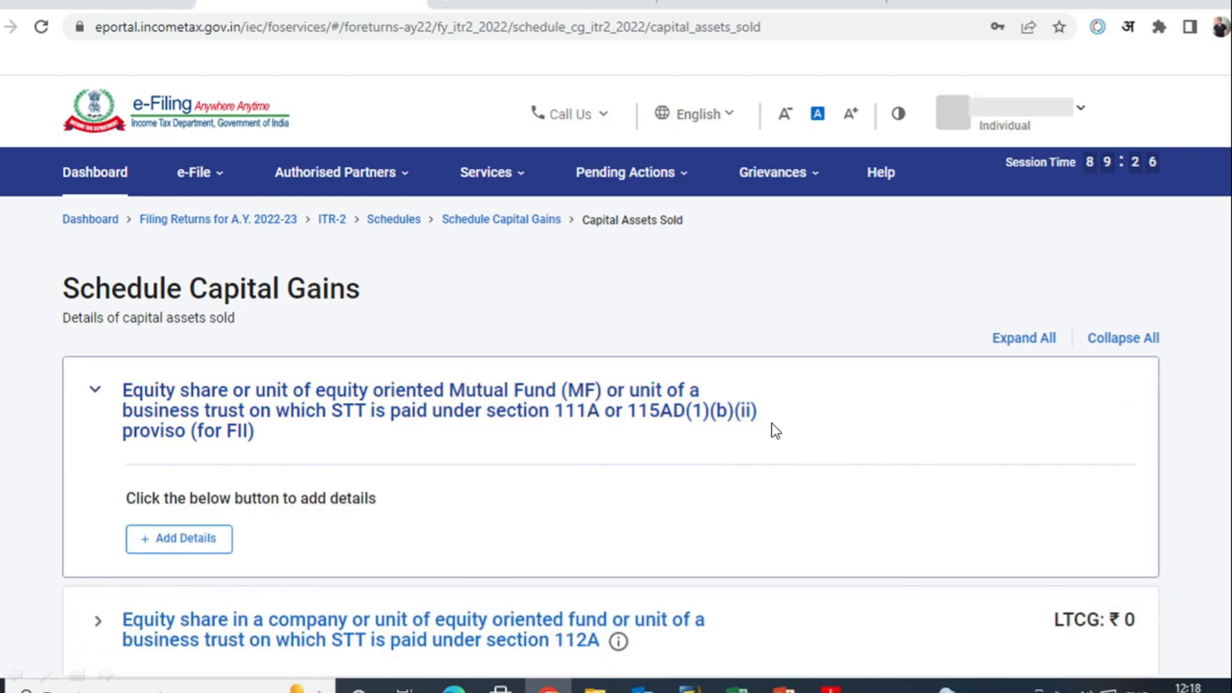
left_click(213, 544)
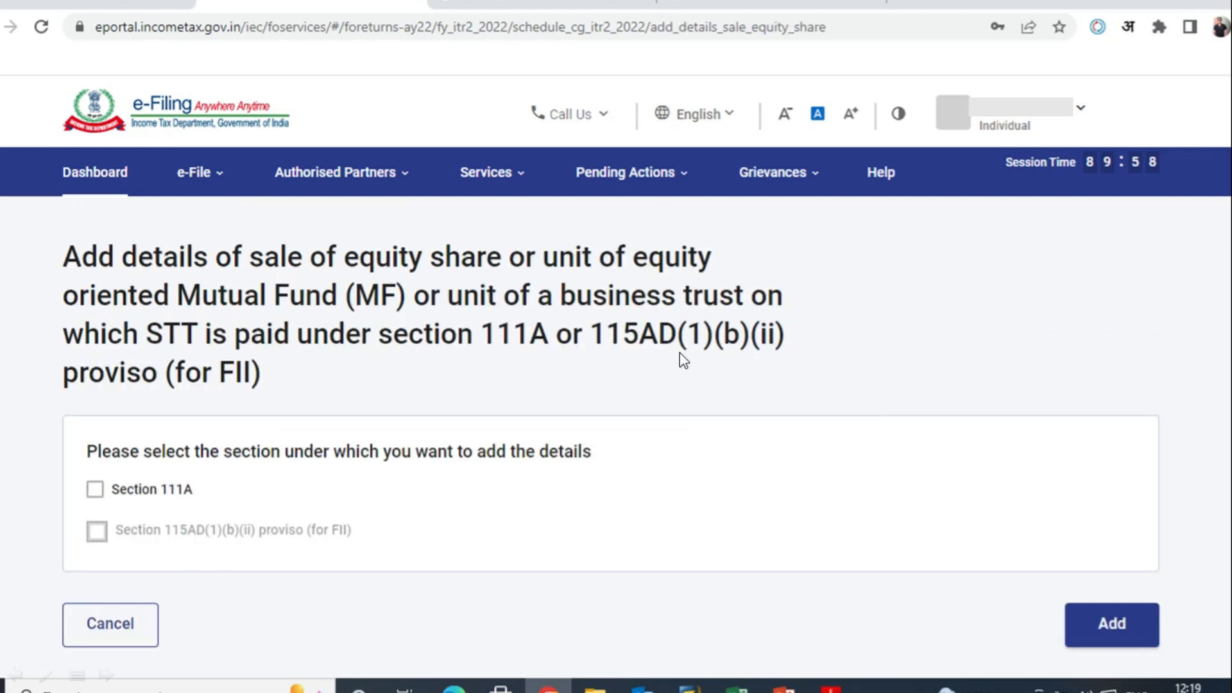
left_click(96, 491)
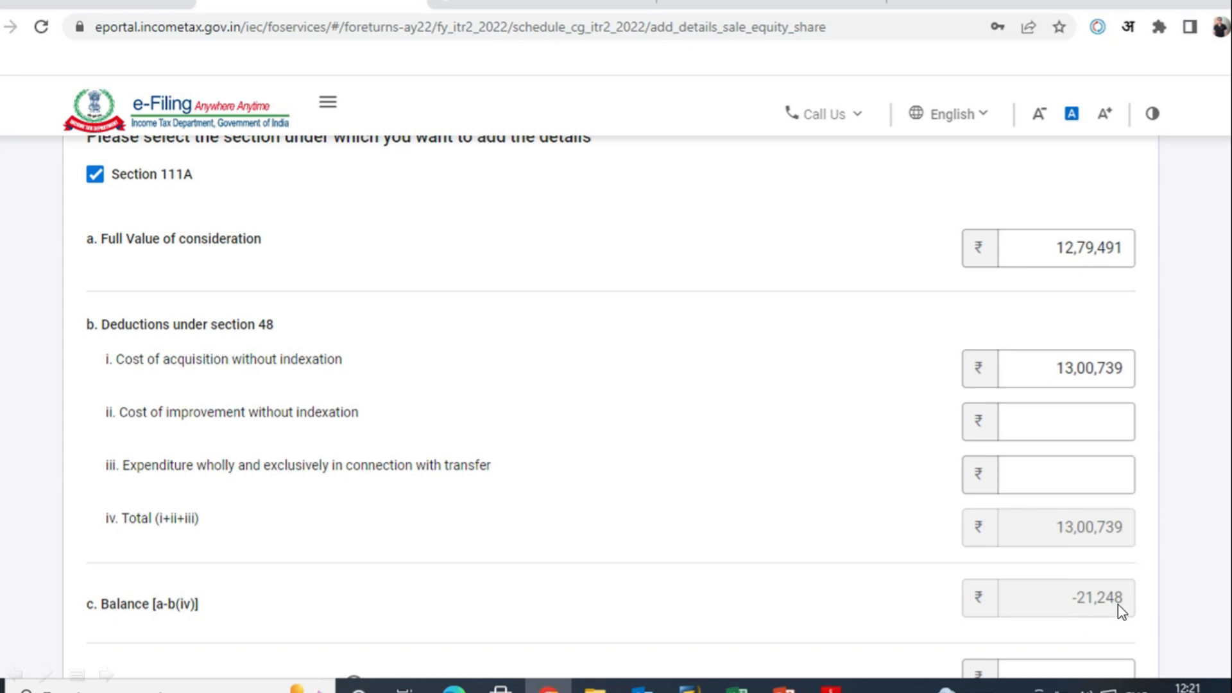
scroll(1097, 577, "down", 5)
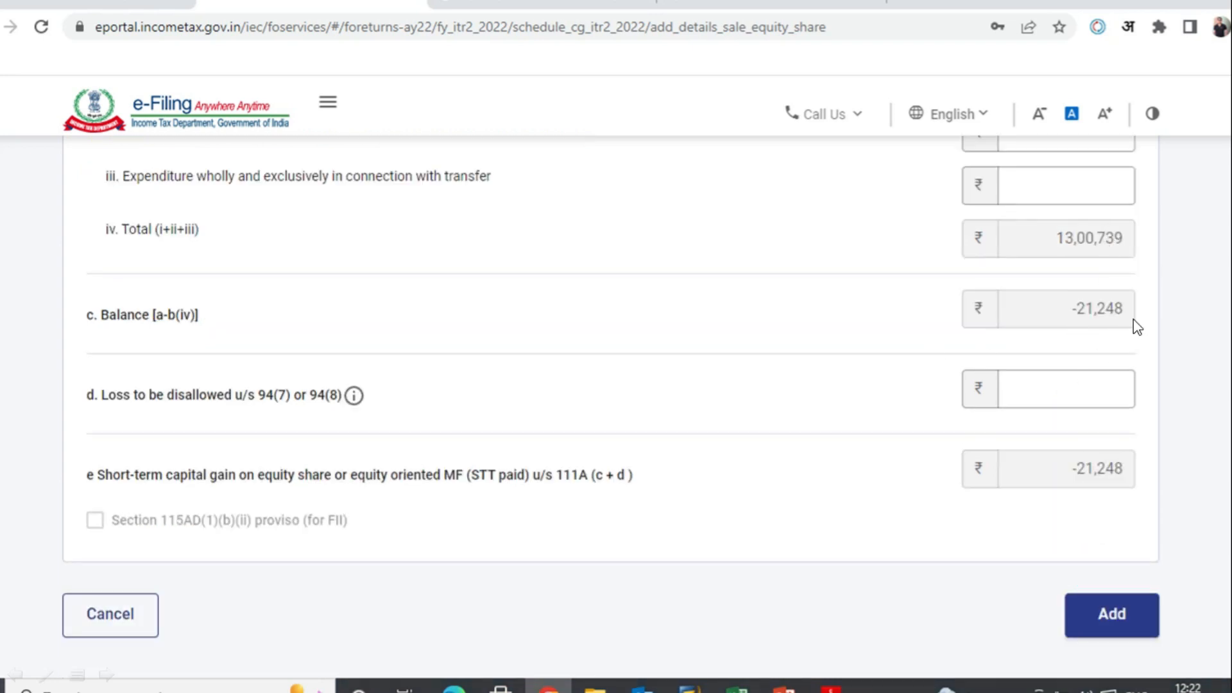
left_click(1109, 618)
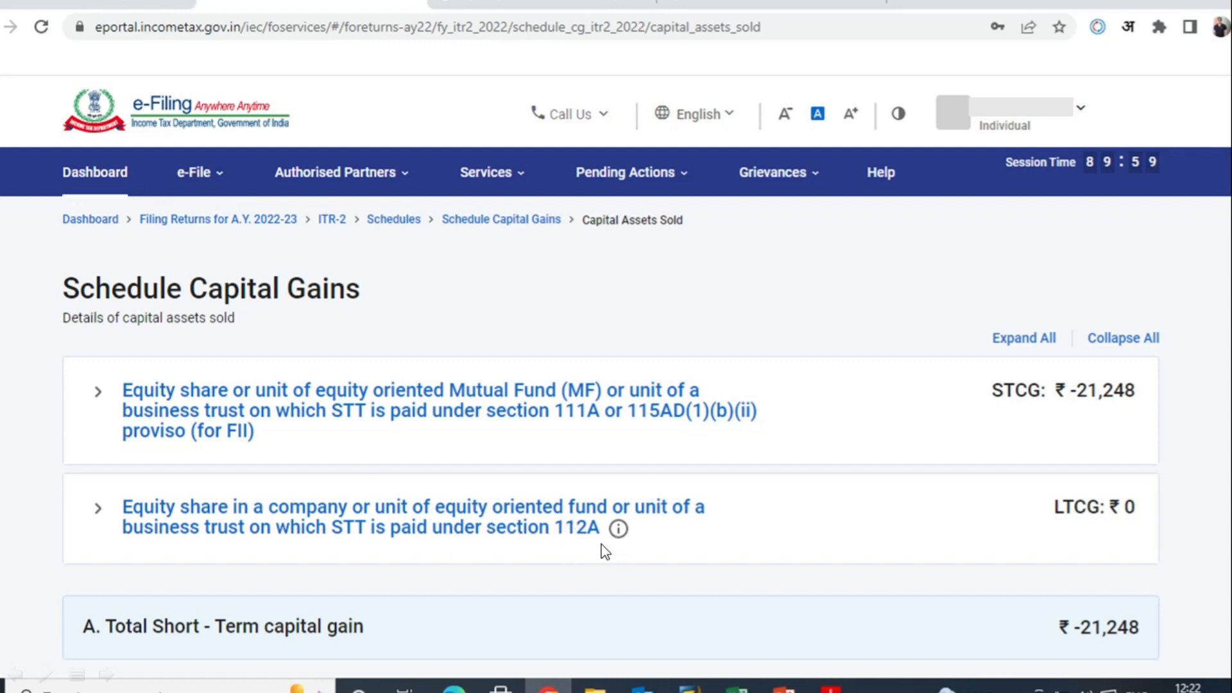
Step: Open Schedule 112A from the section 112A equity share details and start a new share/unit entry
left_click(572, 523)
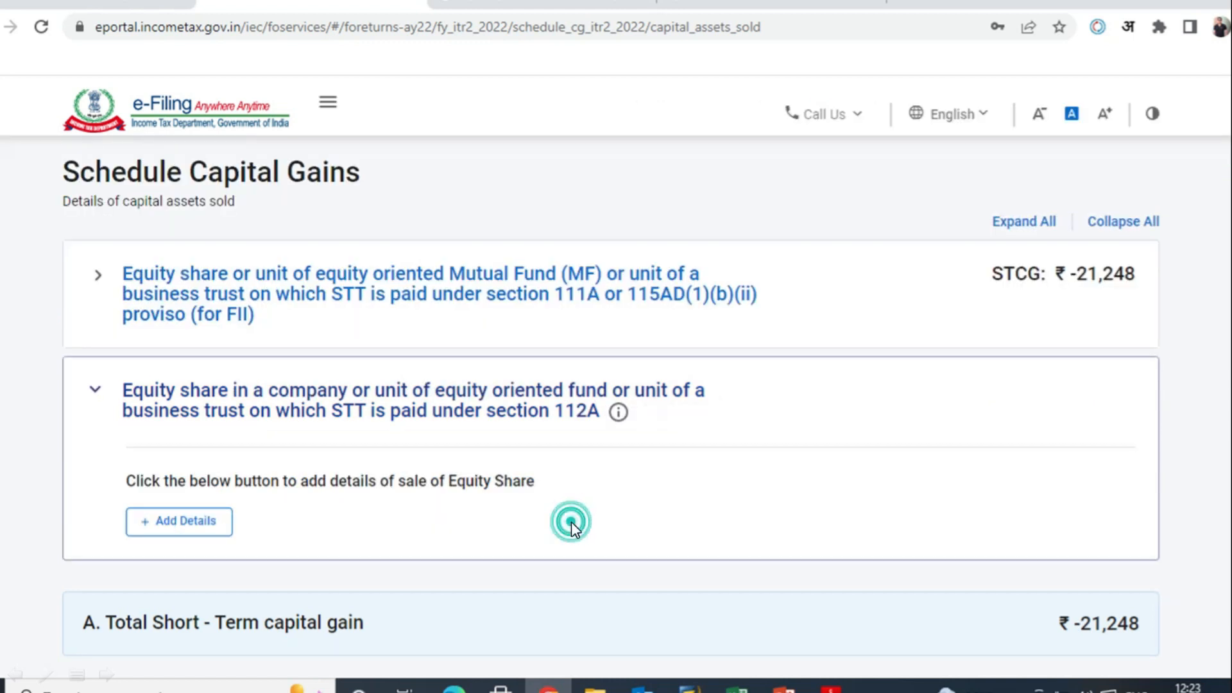
left_click(220, 525)
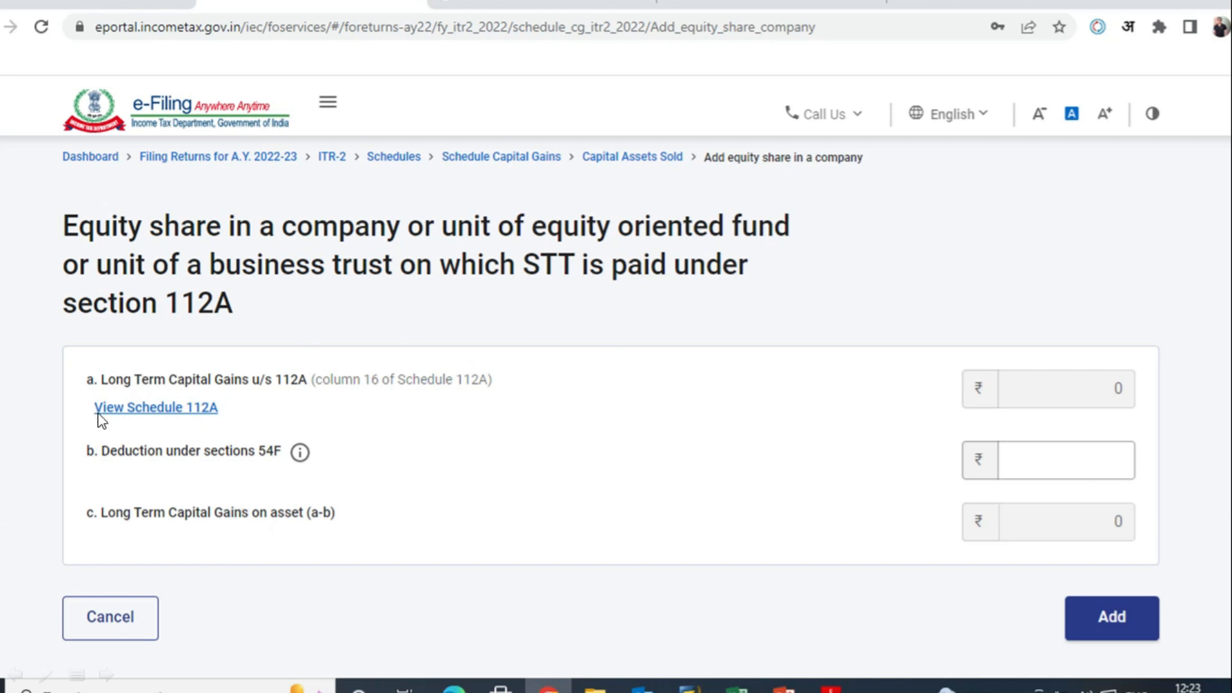
left_click(204, 412)
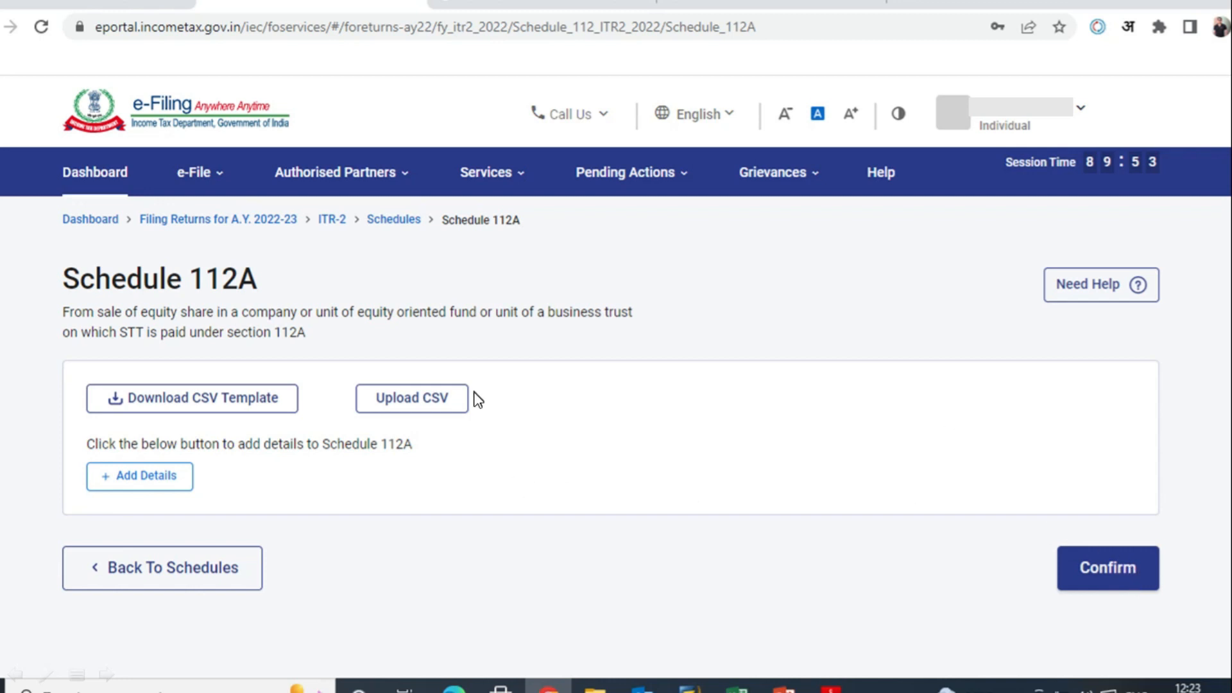
left_click(170, 486)
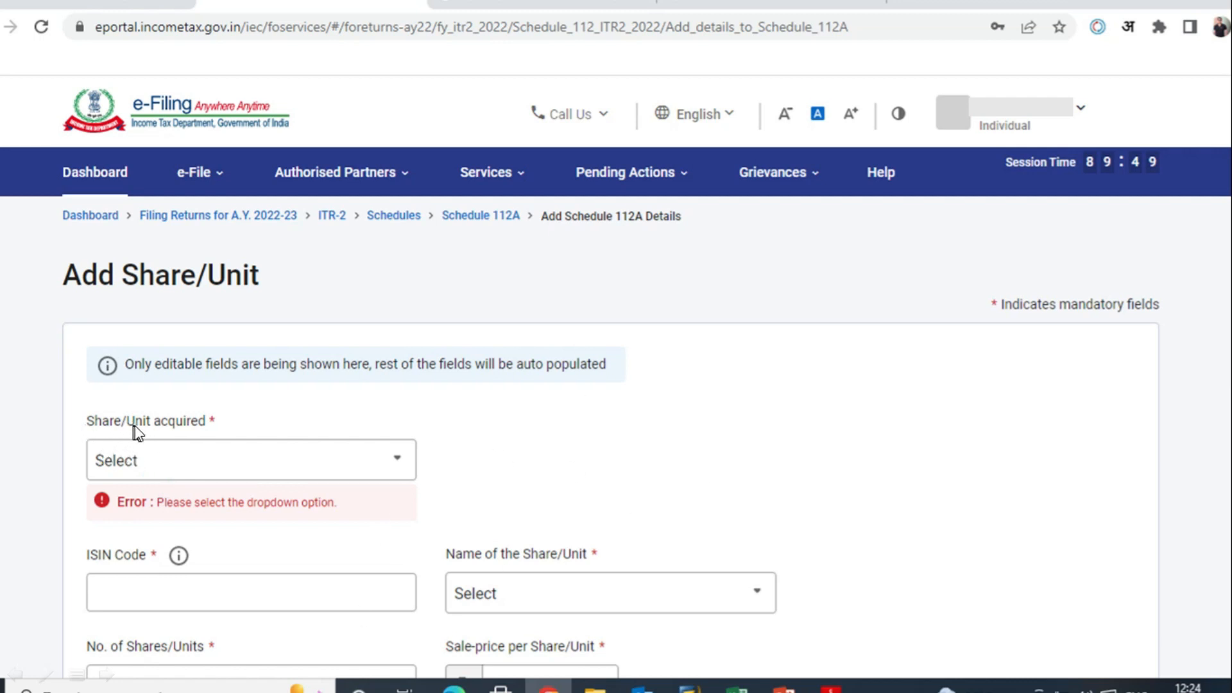
Step: Add a share/unit acquired After 31st January, 2018 with acquisition cost 9,412, expenditure 0 and full value of consideration 3,270, and confirm Schedule 112A
left_click(407, 479)
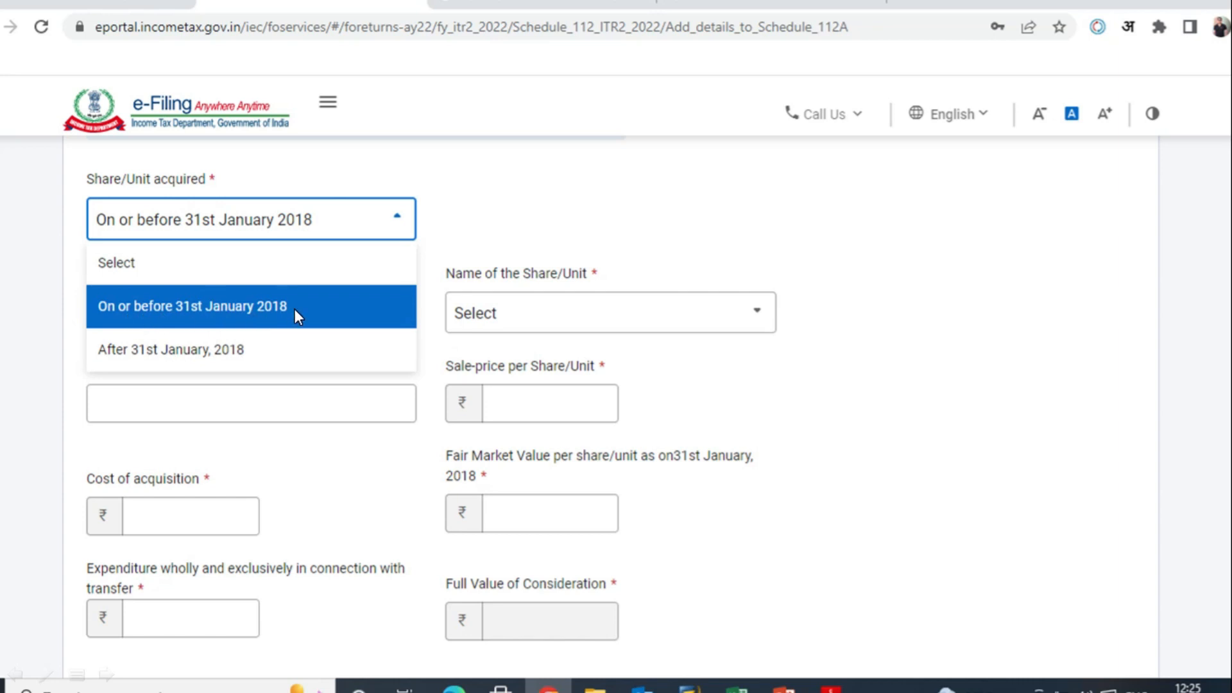
left_click(383, 319)
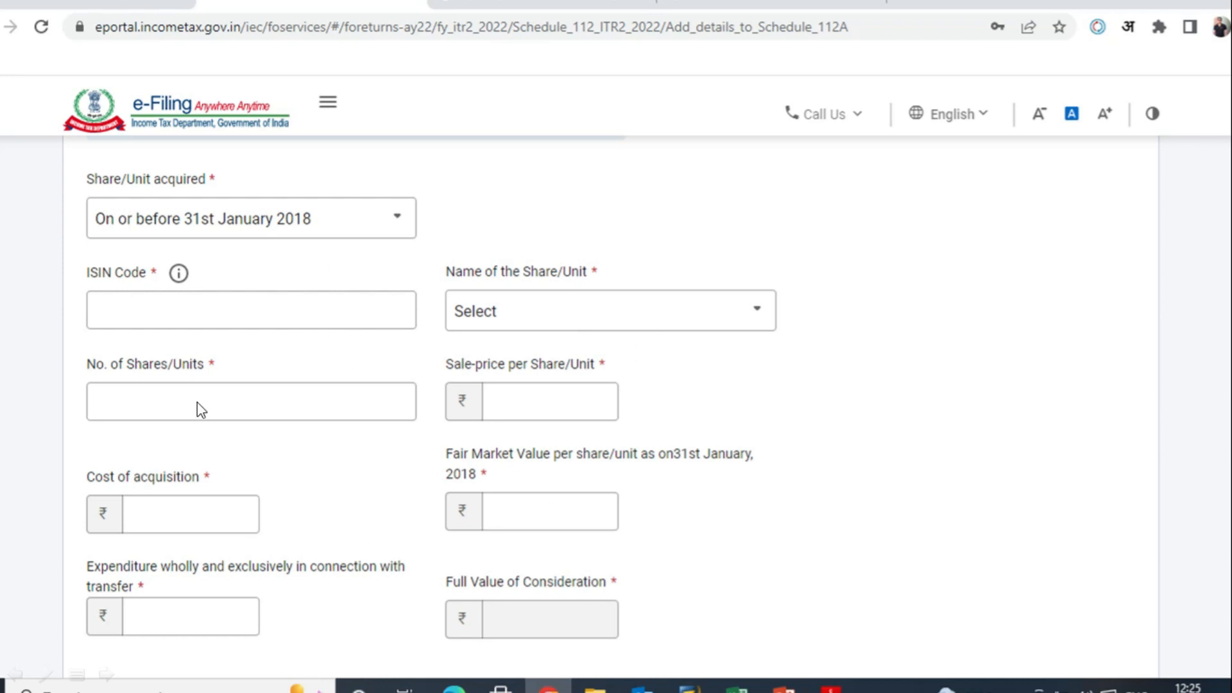
left_click(399, 227)
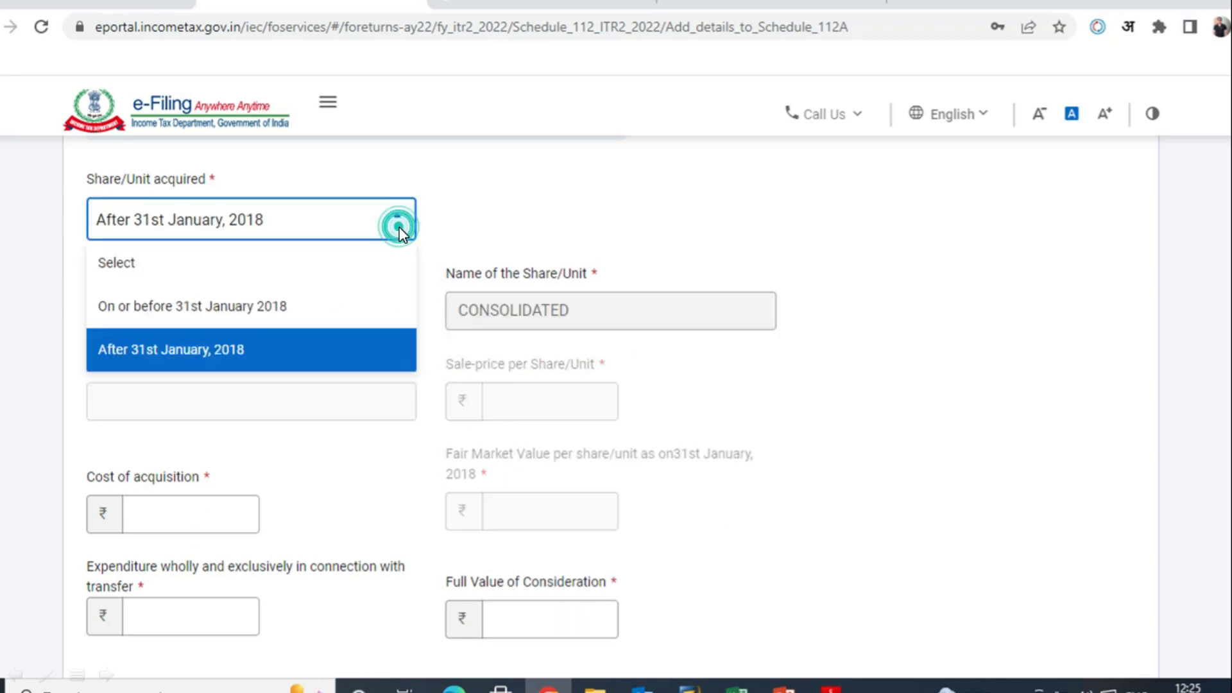
left_click(241, 352)
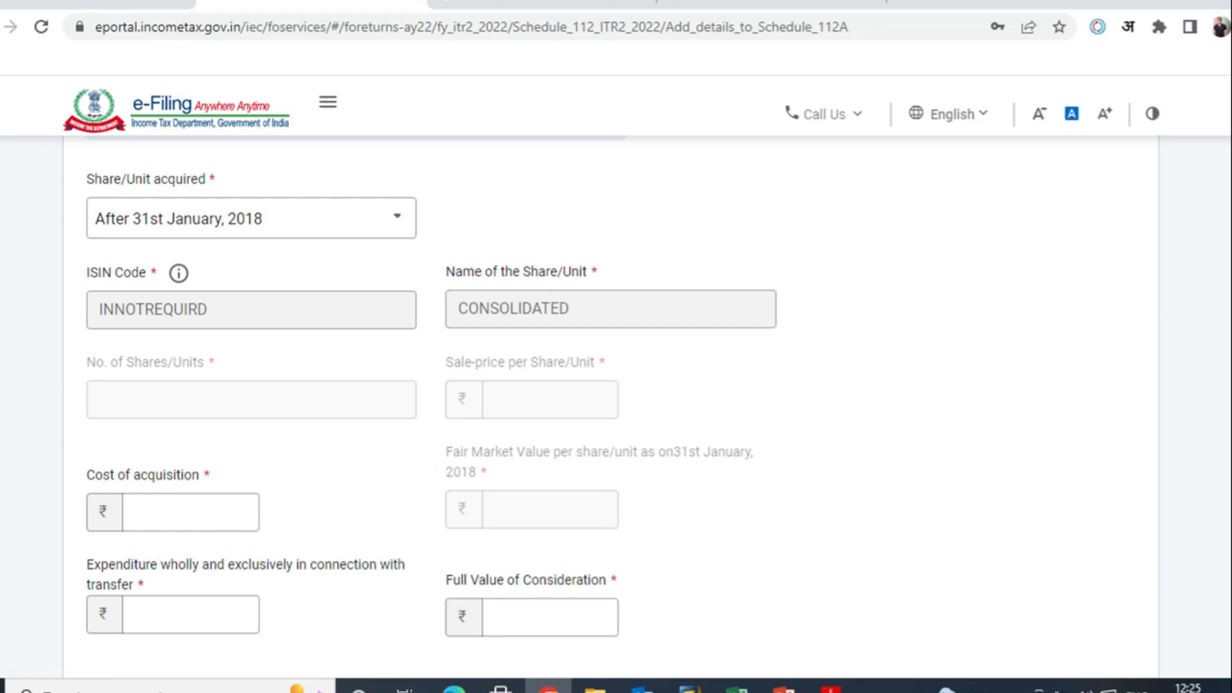
left_click(750, 527)
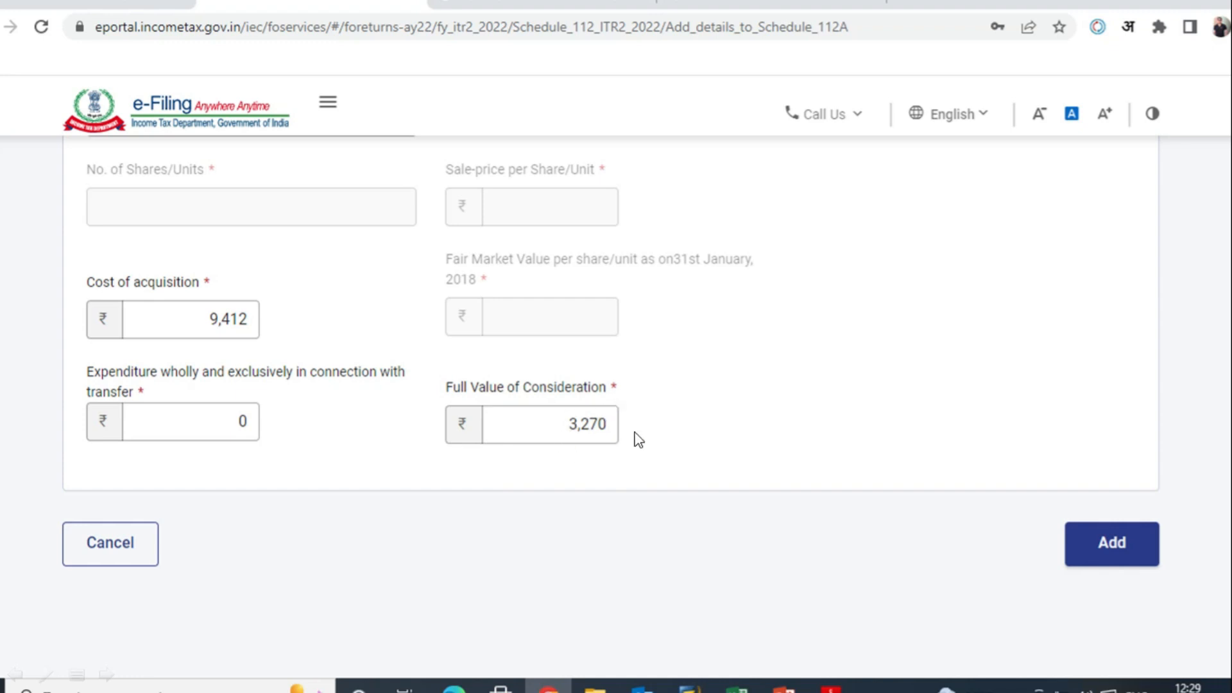
left_click(1112, 545)
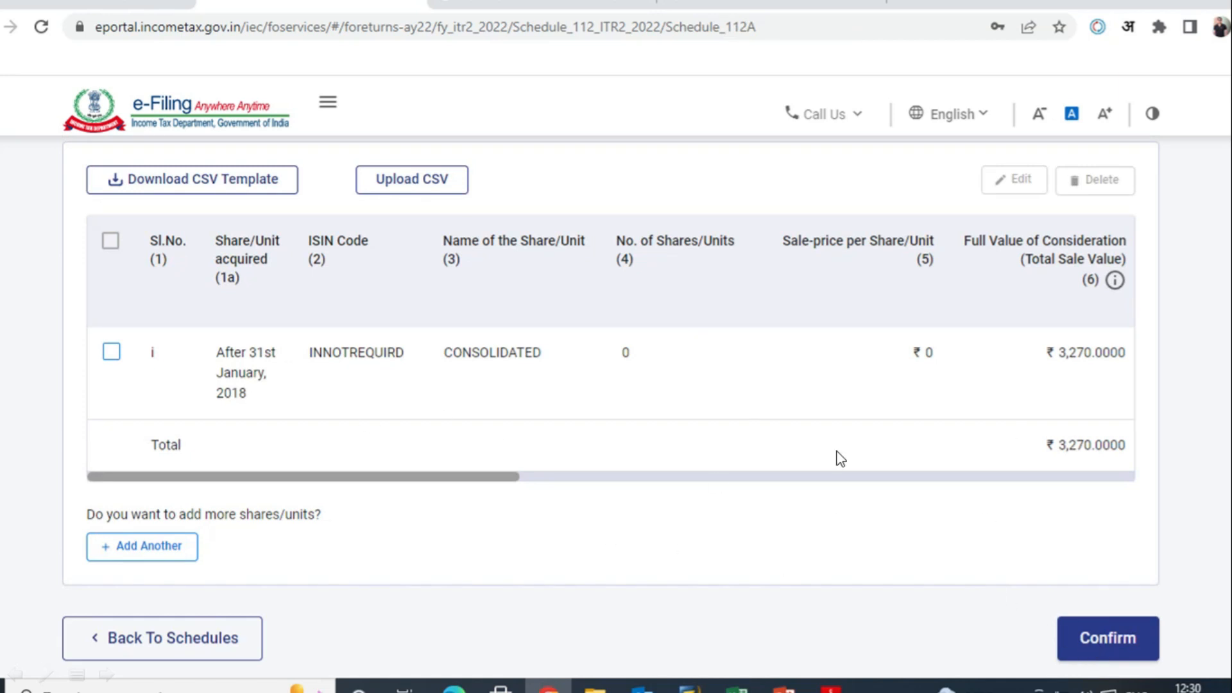
left_click(1127, 639)
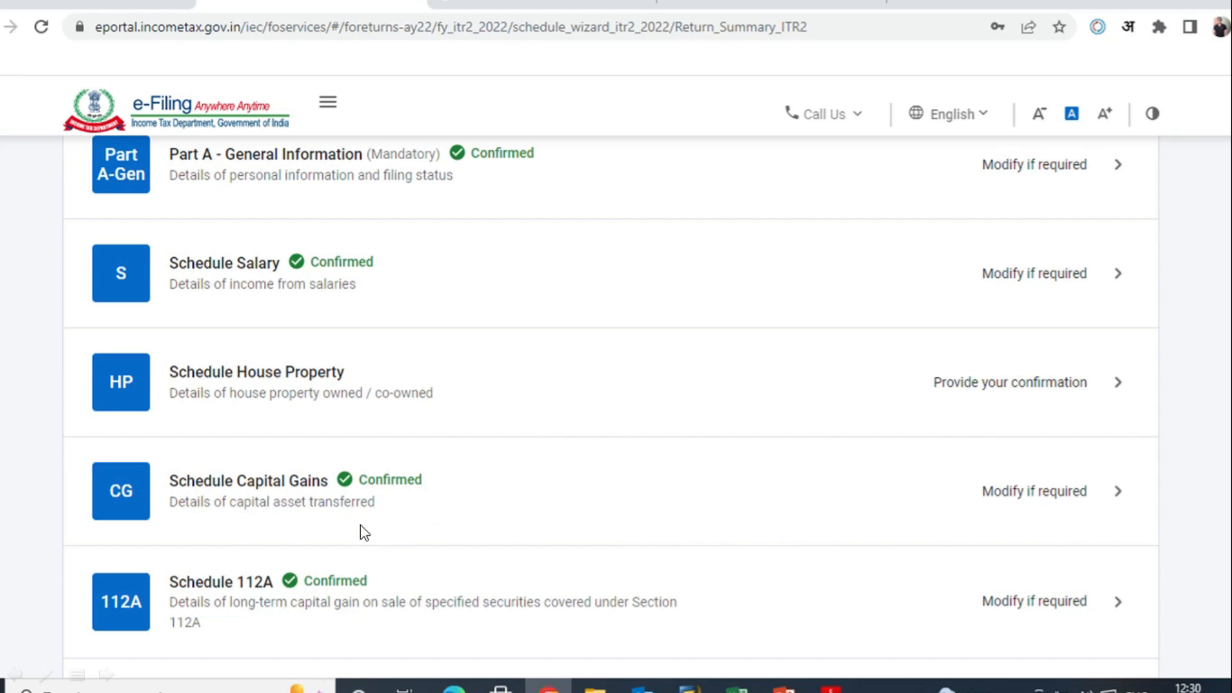
Step: Review the dividend and interest income in Schedule Income from other sources and confirm the schedule
scroll(524, 532, "down", 6)
left_click(522, 521)
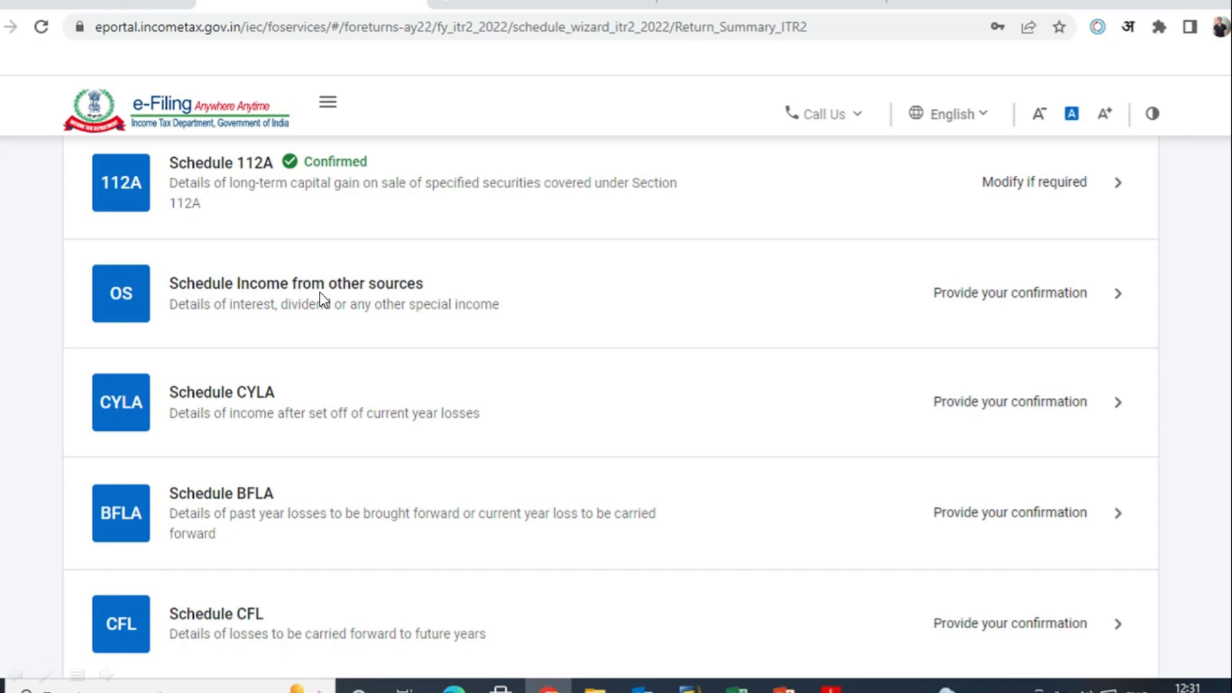
left_click(375, 297)
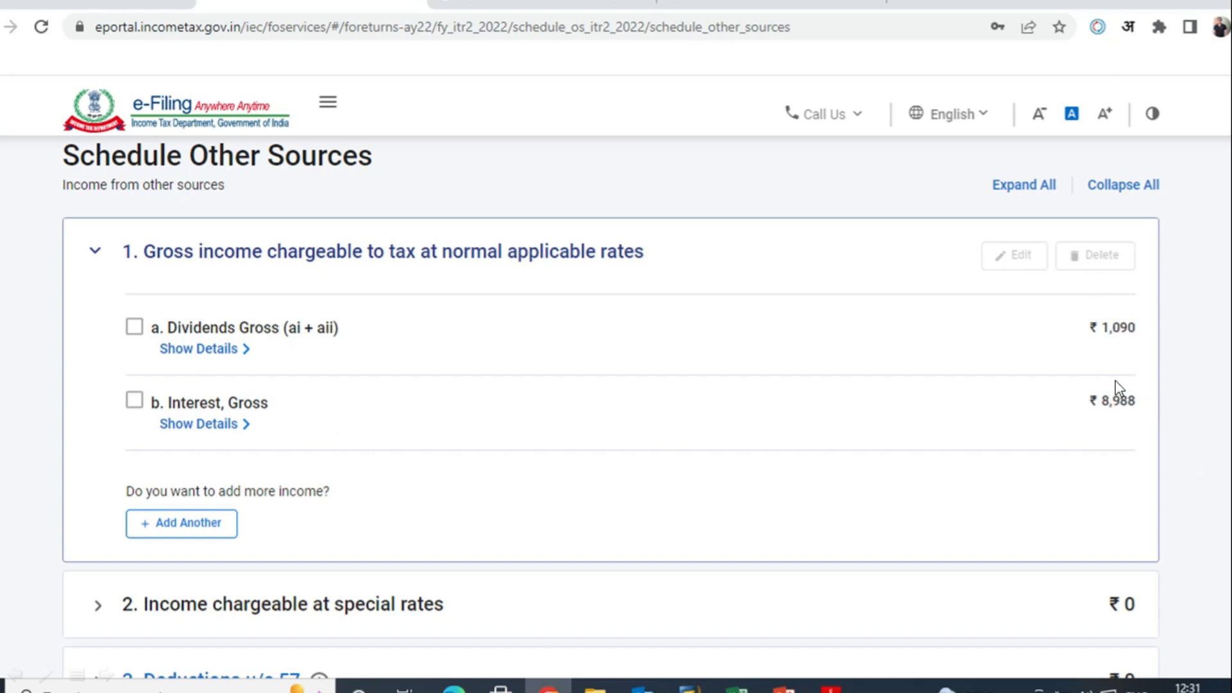
scroll(1085, 416, "down", 6)
left_click(1082, 408)
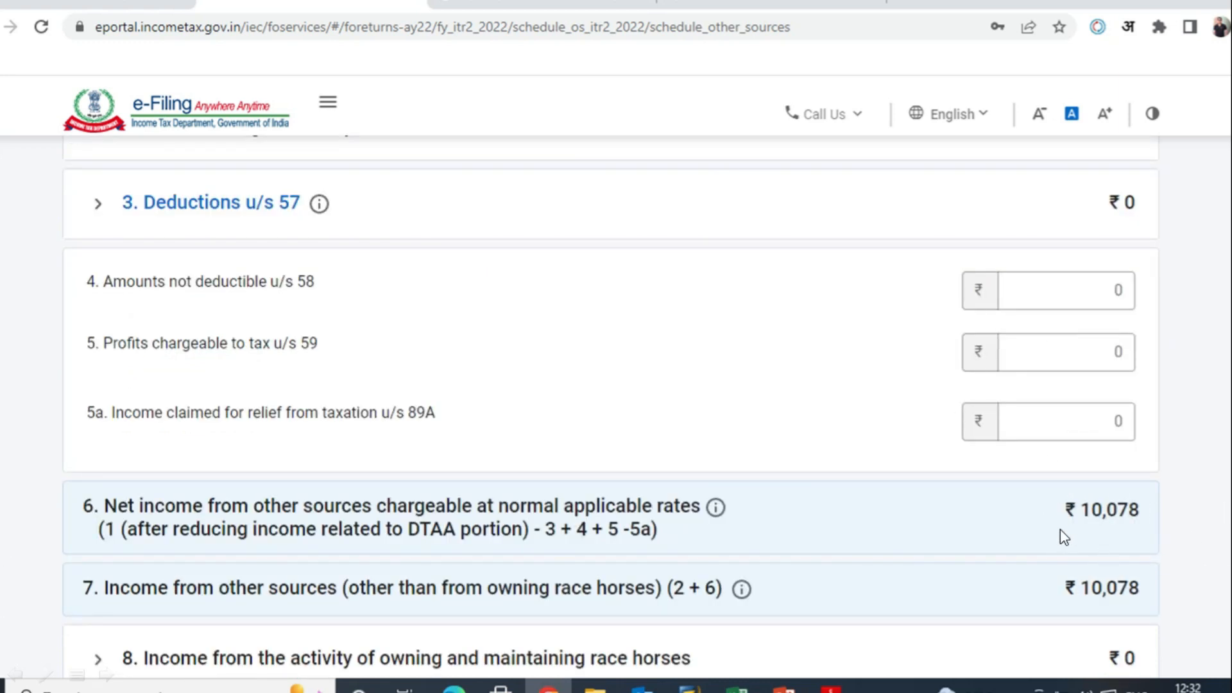
scroll(1115, 523, "down", 4)
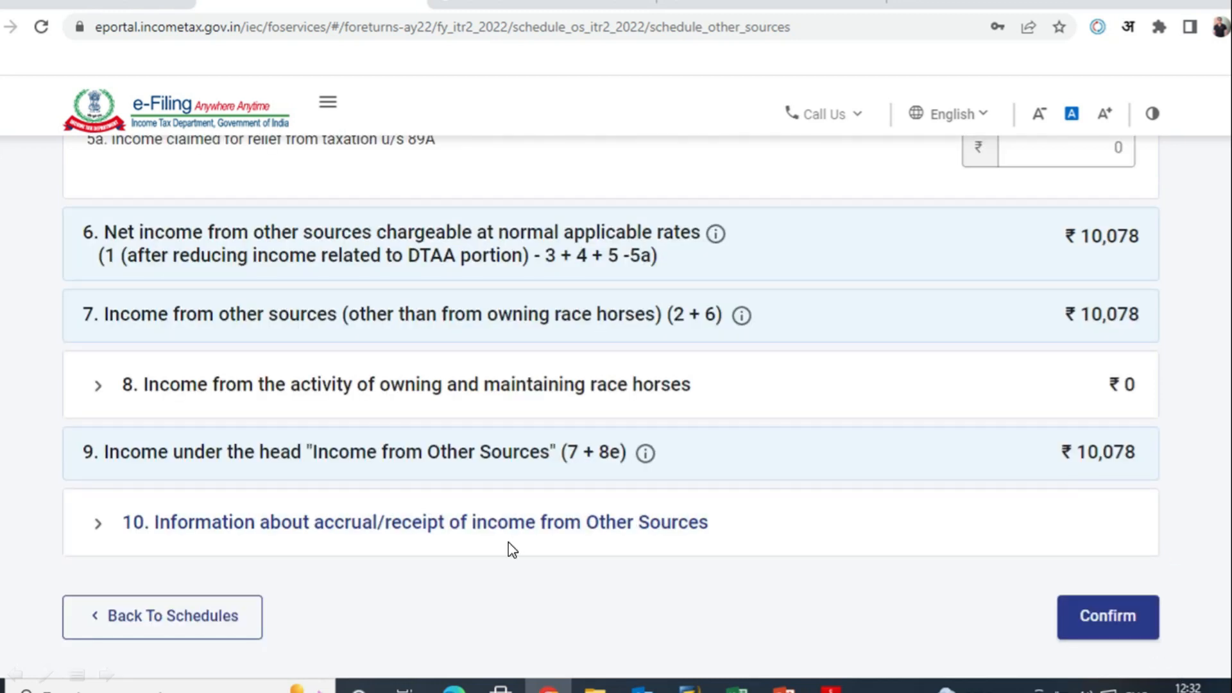
left_click(1114, 620)
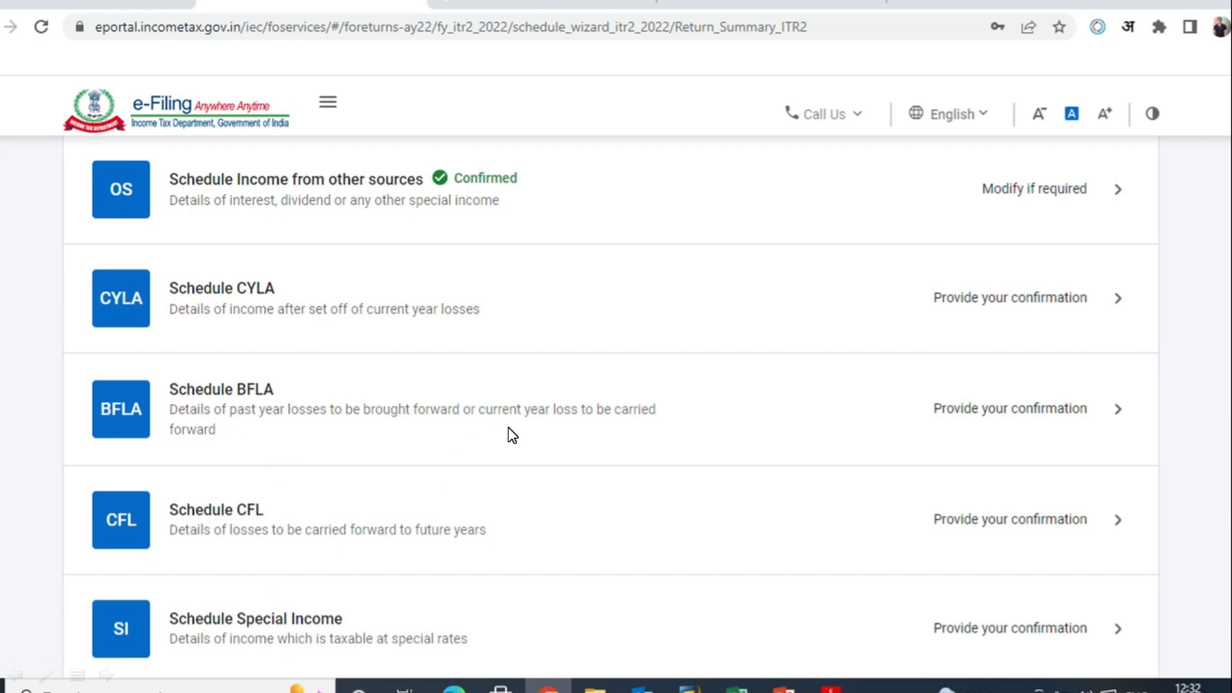
Step: In Schedule 80D, enter preventive health checkup 1,091 and medical expenditure 24,997 for parents including senior citizen, save and confirm
scroll(507, 428, "down", 10)
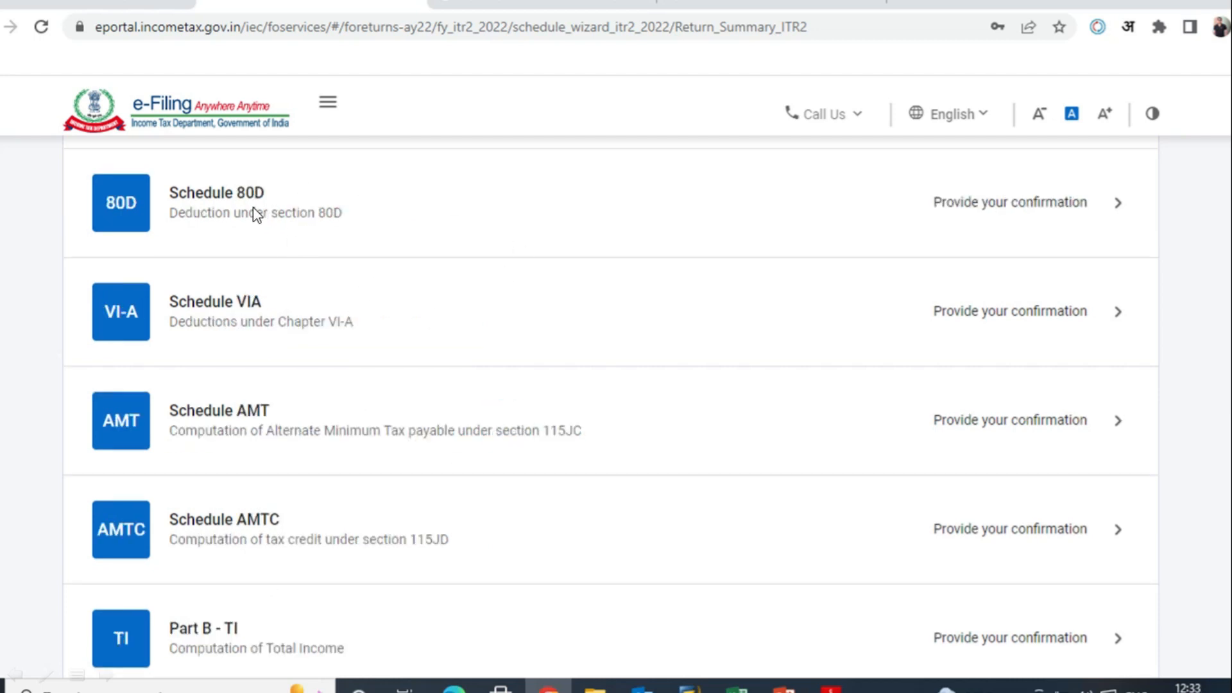
left_click(320, 208)
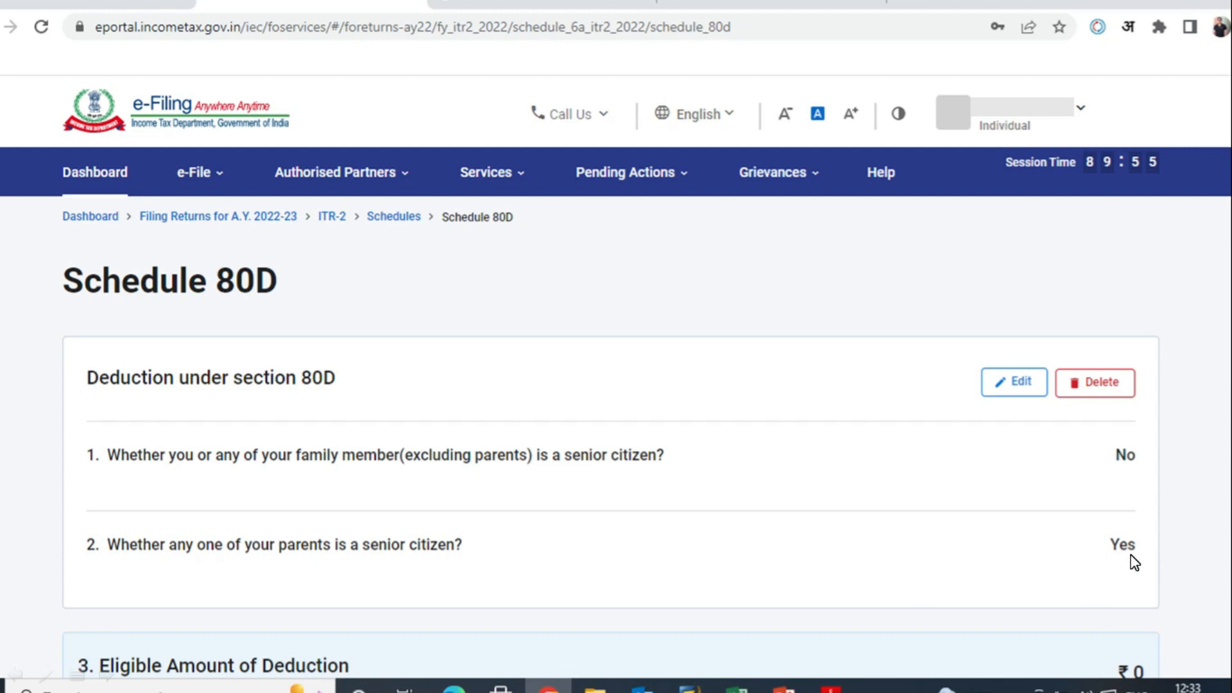
left_click(1000, 486)
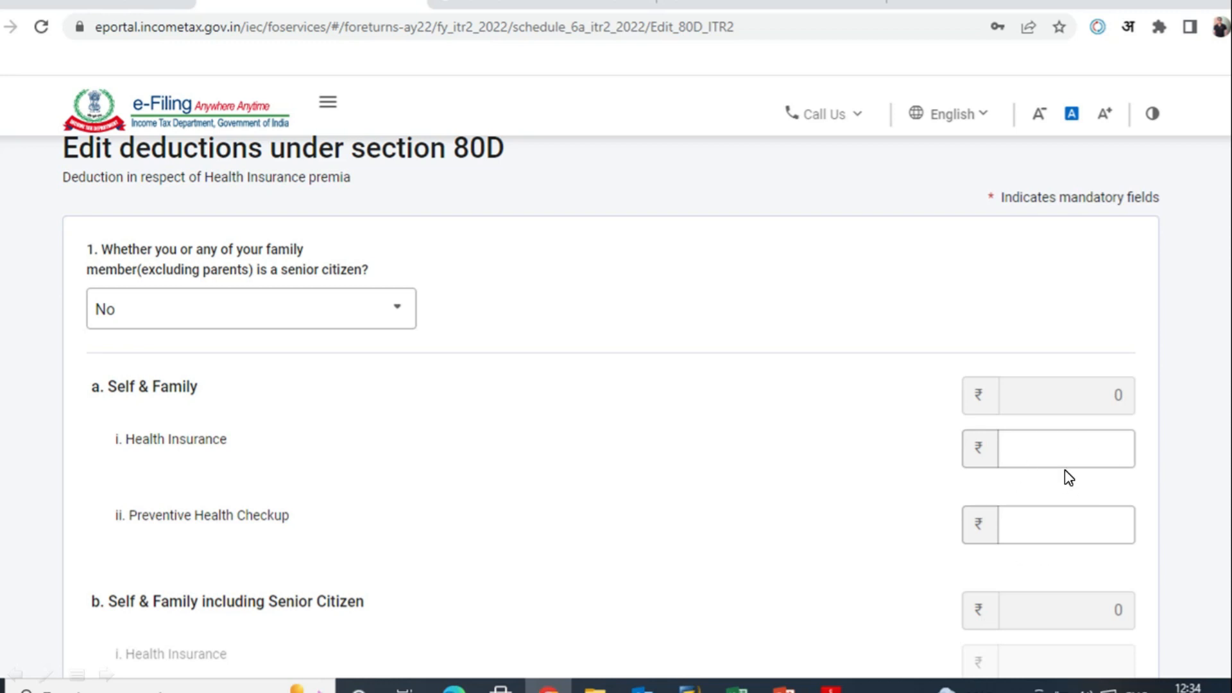
scroll(1065, 468, "down", 10)
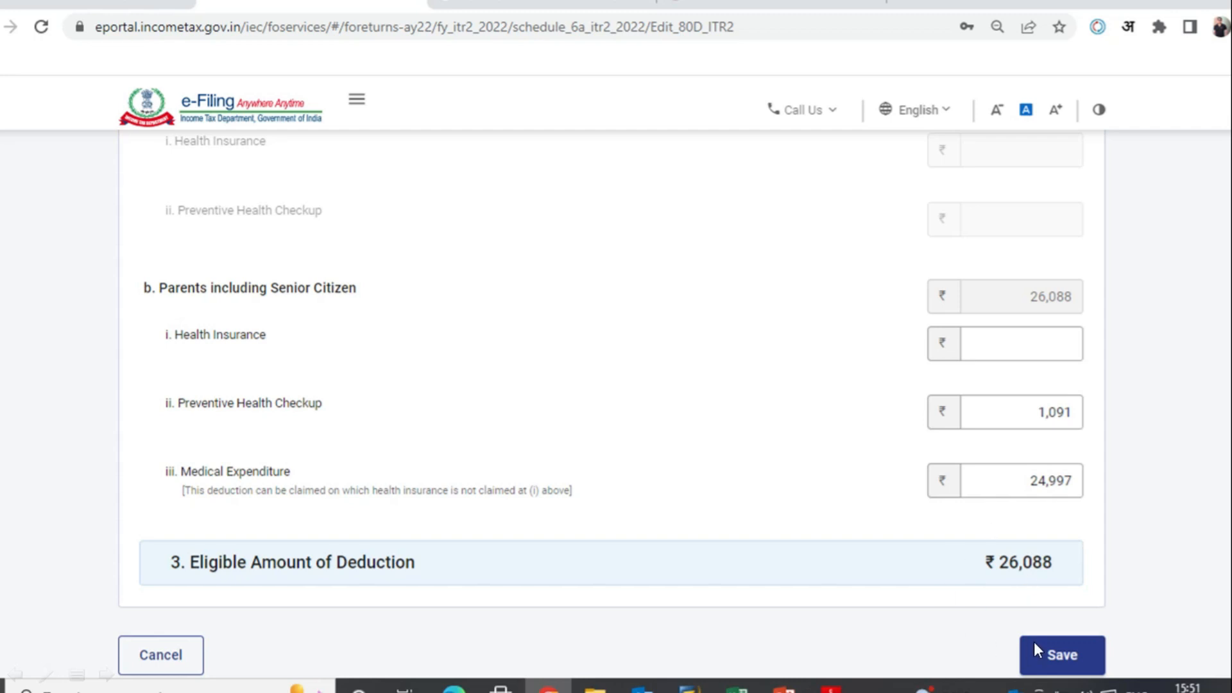
left_click(1070, 660)
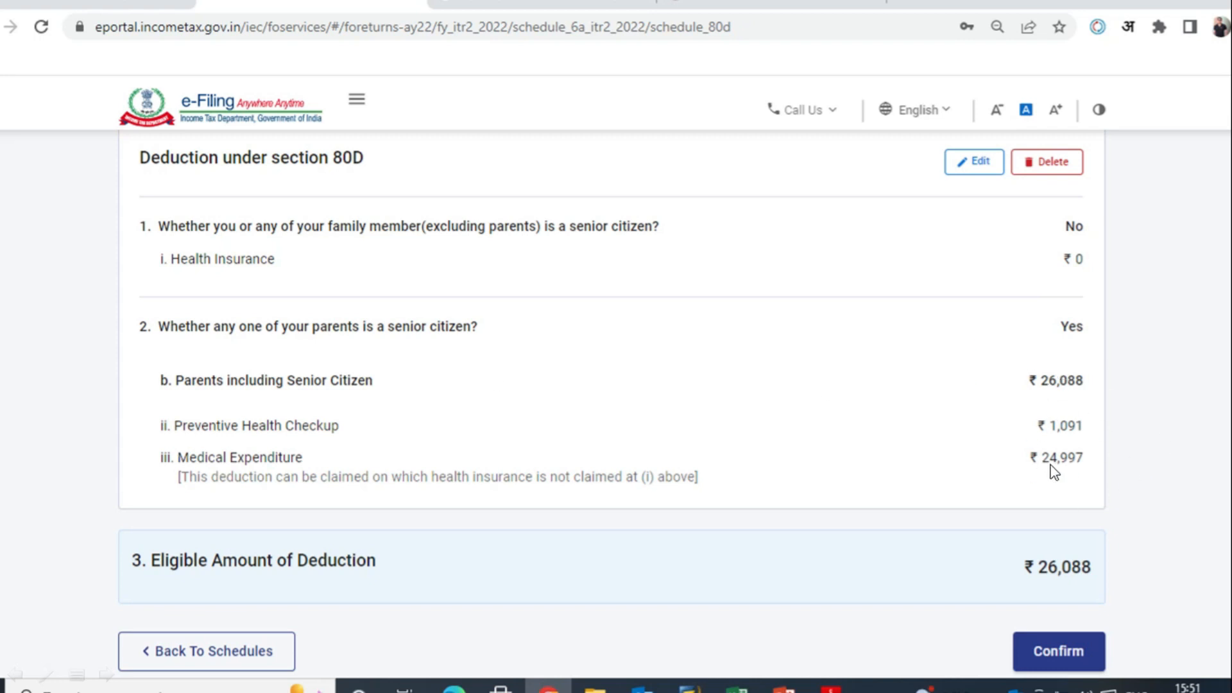
left_click(1056, 655)
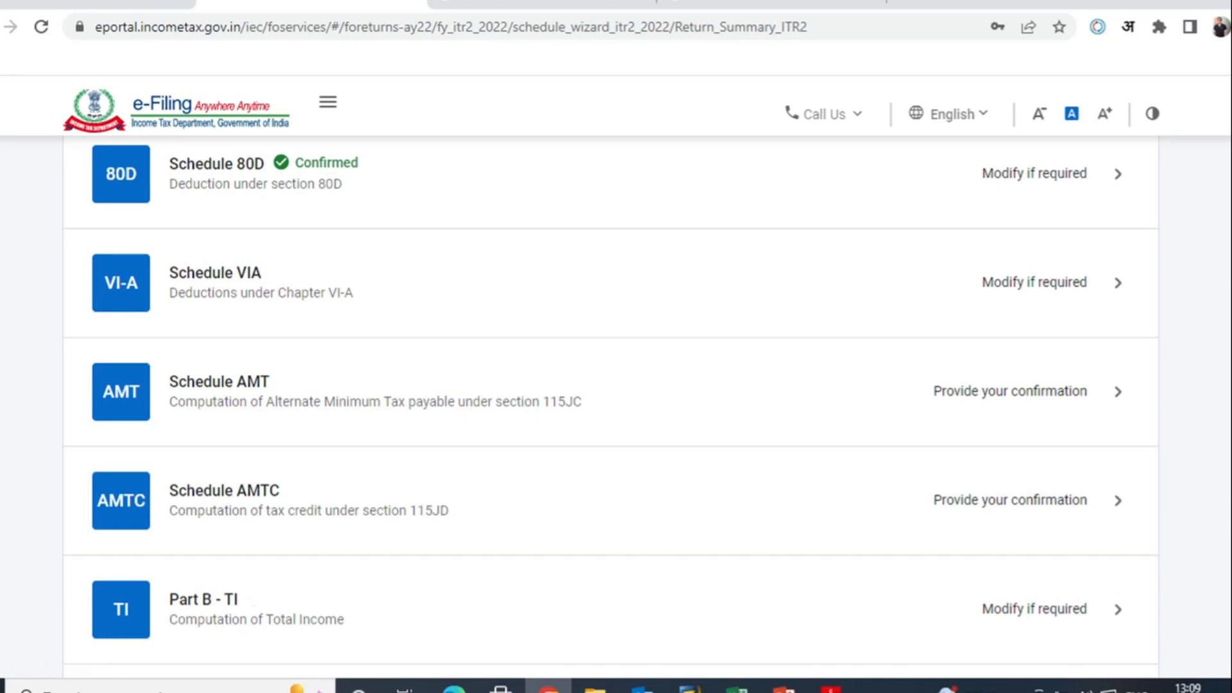
Step: Open Schedule VIA, check the Part C, CA and D deductions and confirm the Chapter VI-A deductions
left_click(285, 292)
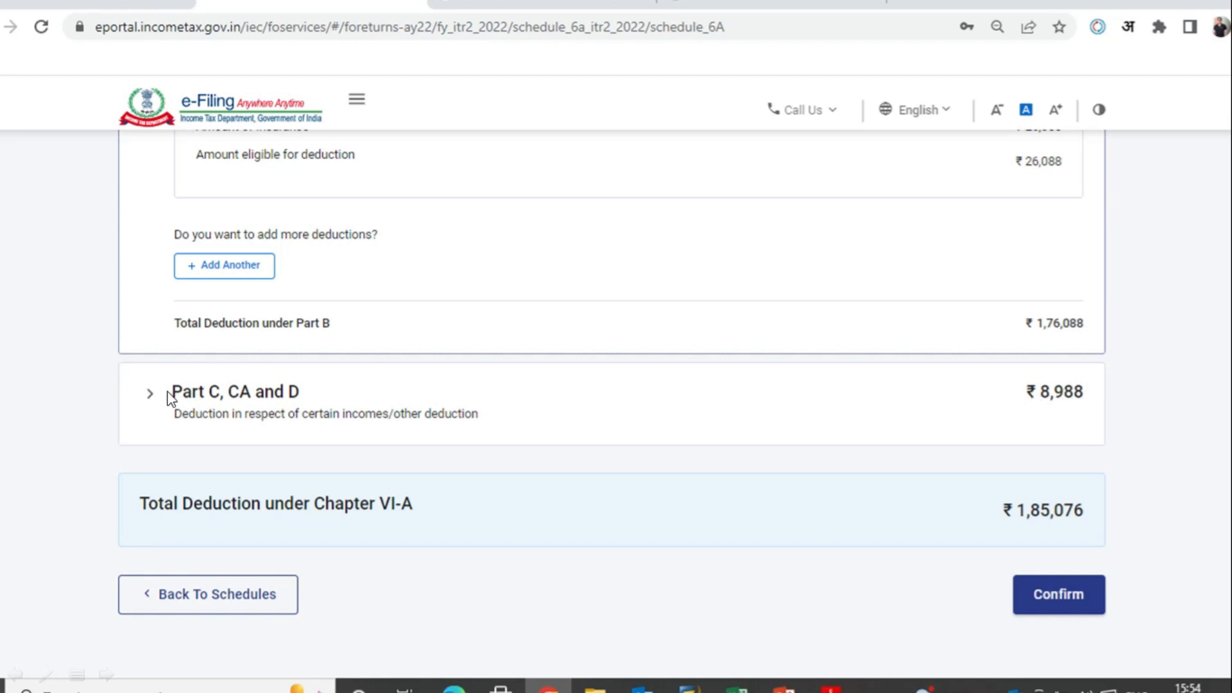
left_click(150, 393)
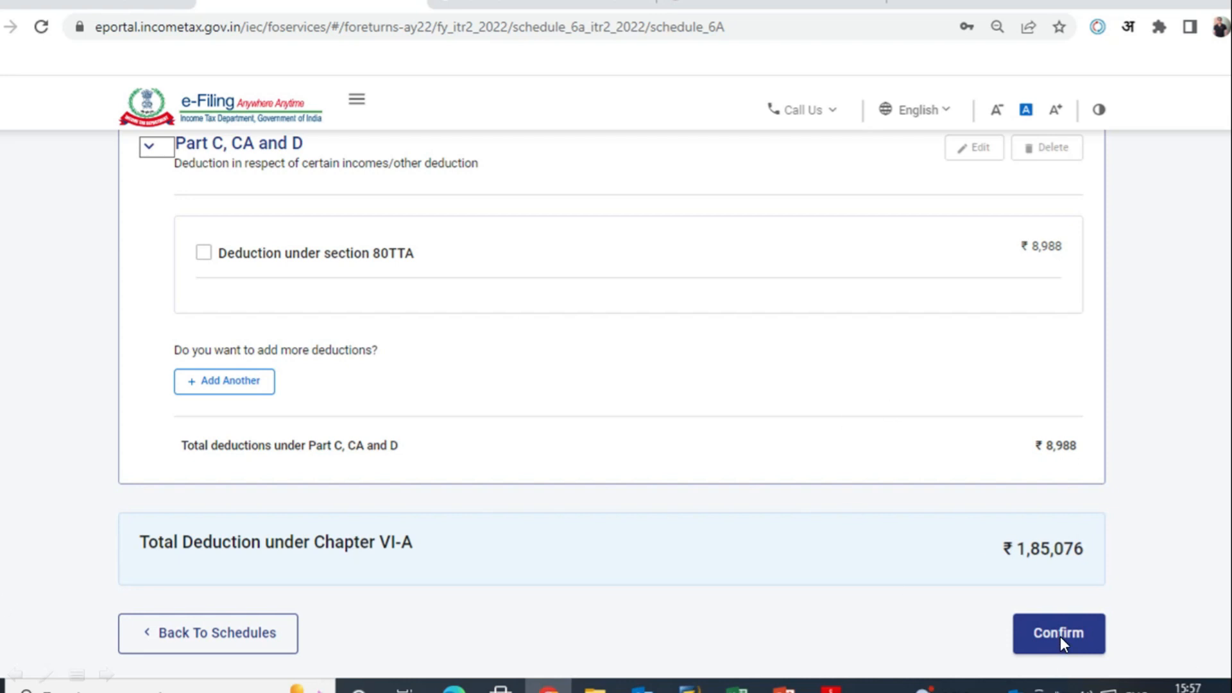
left_click(1059, 634)
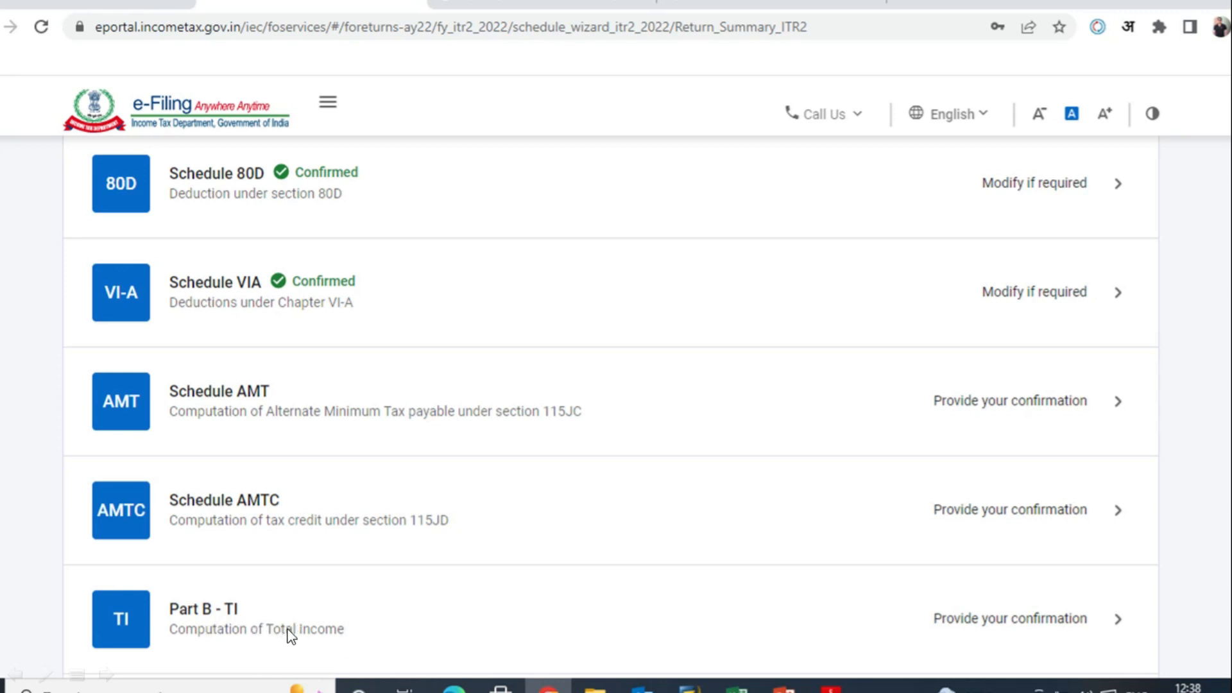
Step: Open Part B - TI, review the computation of total income and confirm it
left_click(345, 618)
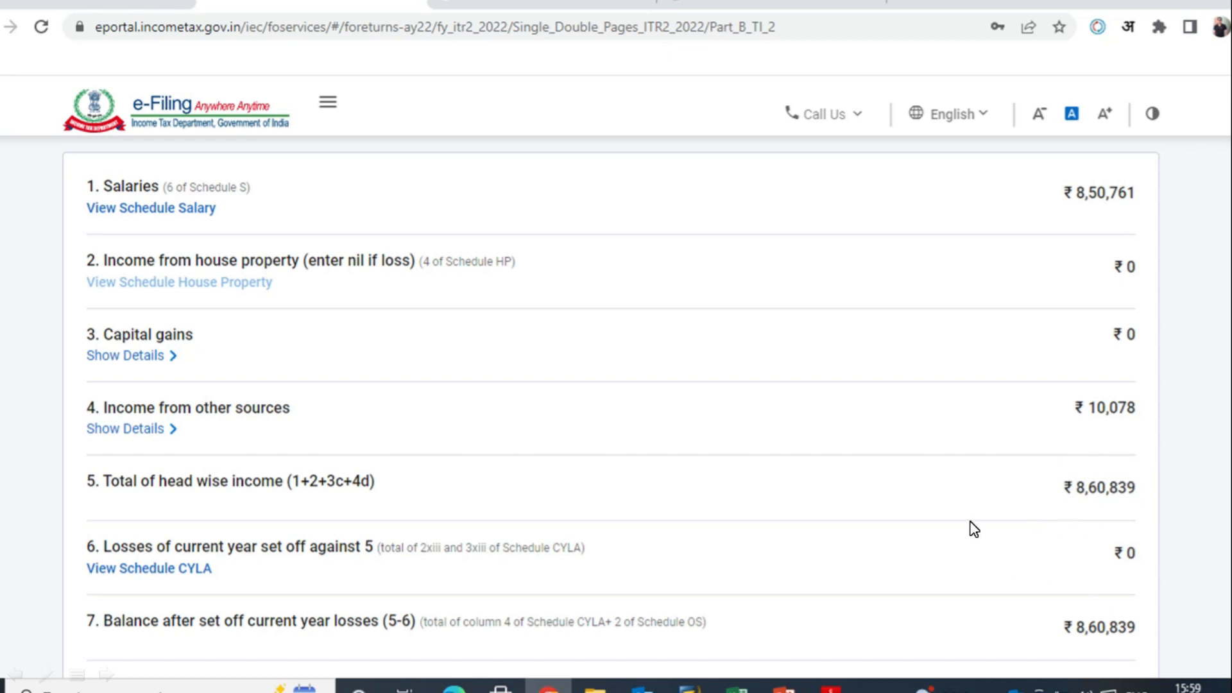
scroll(974, 528, "down", 8)
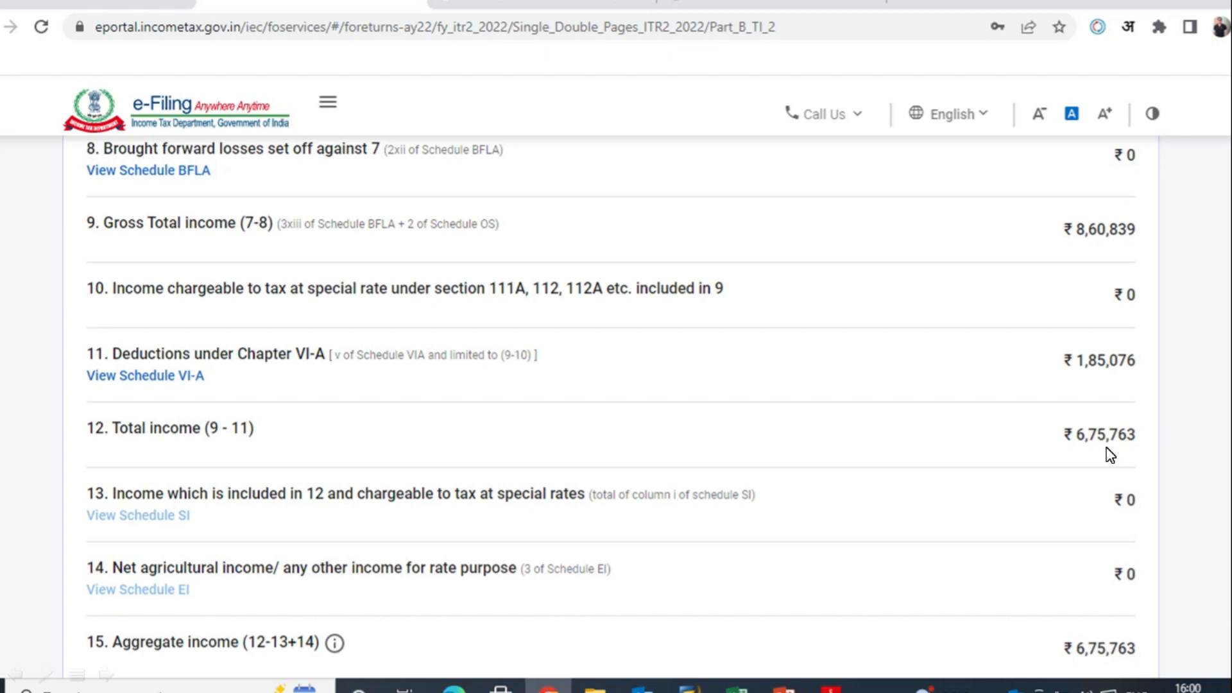
scroll(1110, 454, "down", 5)
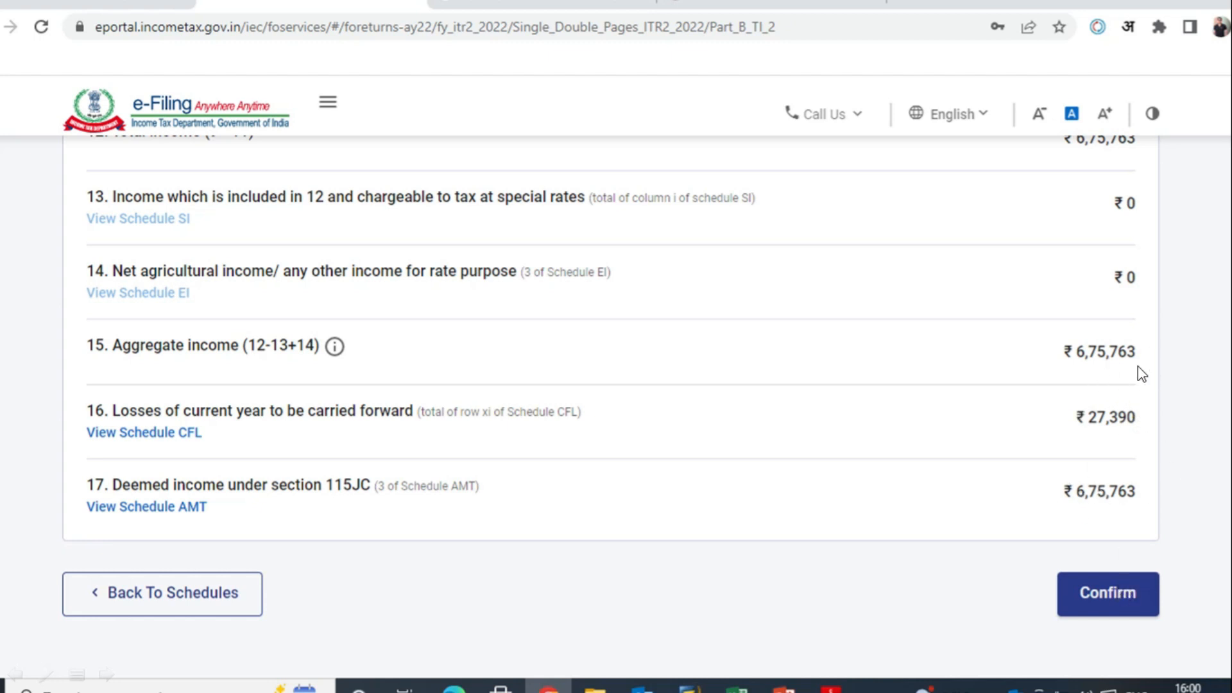
left_click(1116, 610)
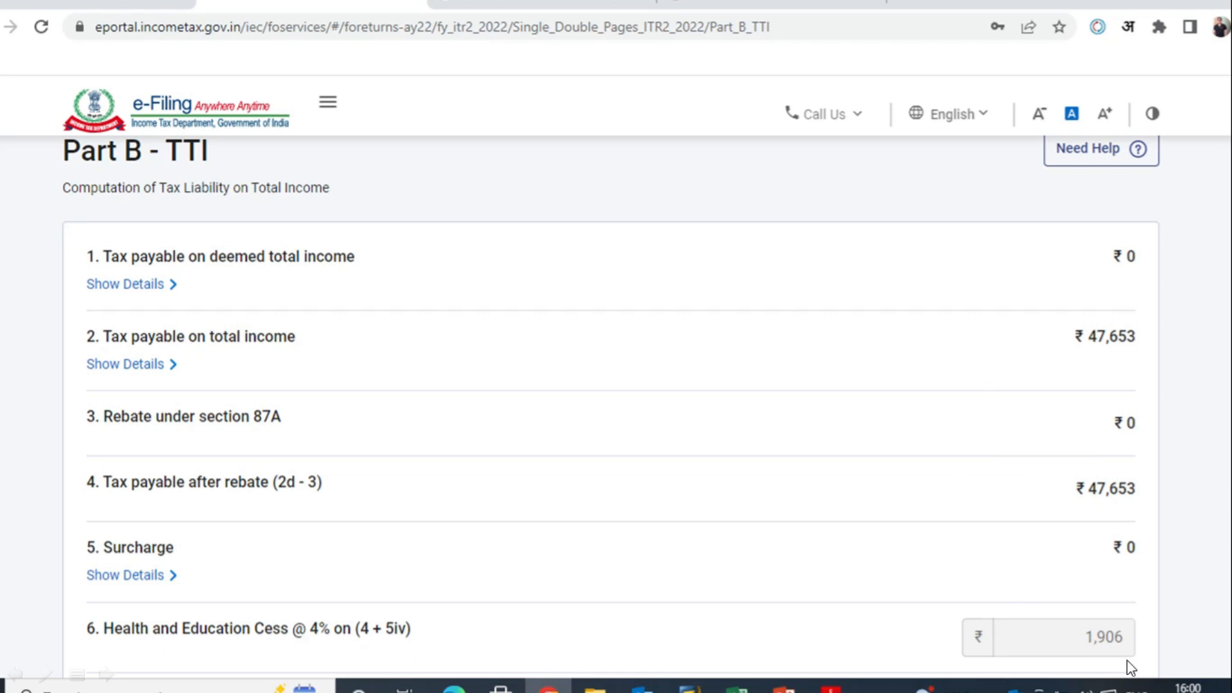
Step: Review the tax liability, taxes paid and refund in Part B - TTI and proceed to preview the return
scroll(1046, 572, "down", 8)
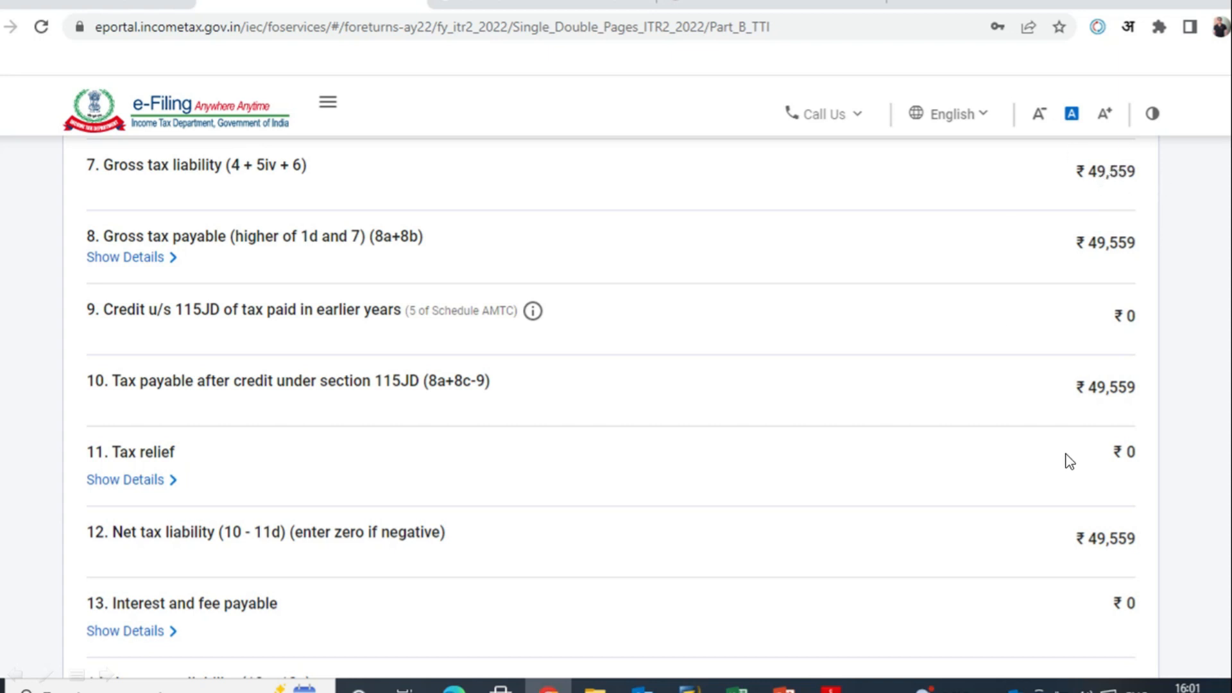
scroll(1018, 500, "down", 5)
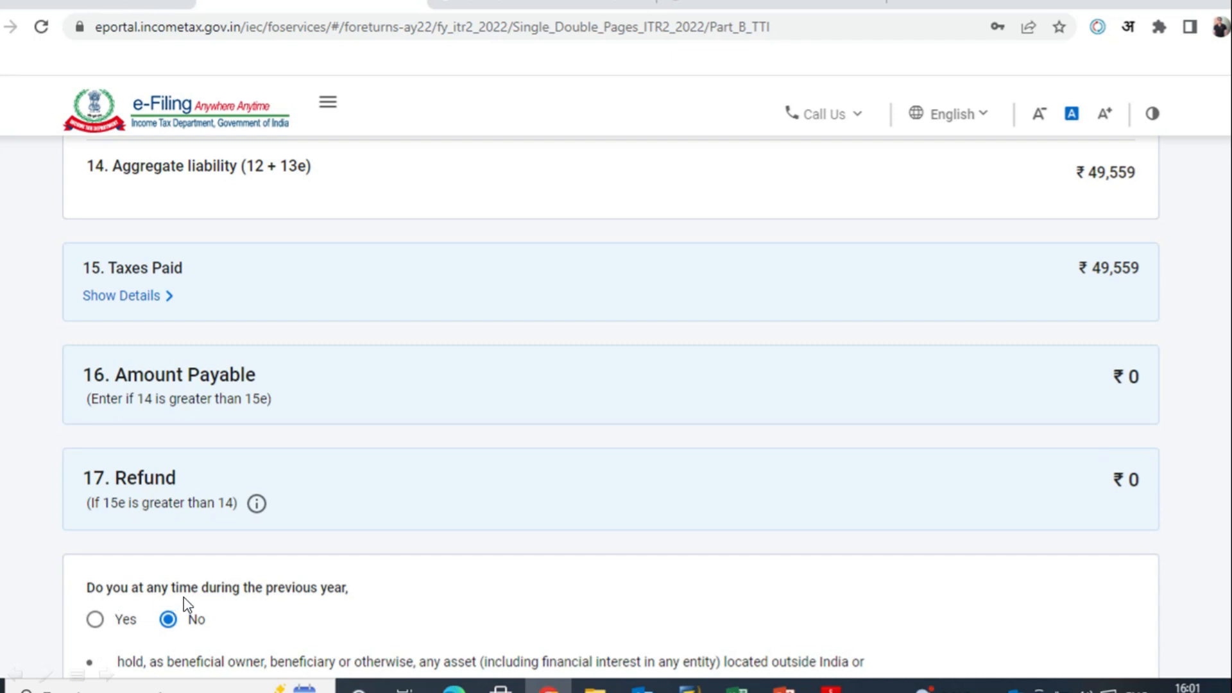
scroll(501, 580, "down", 4)
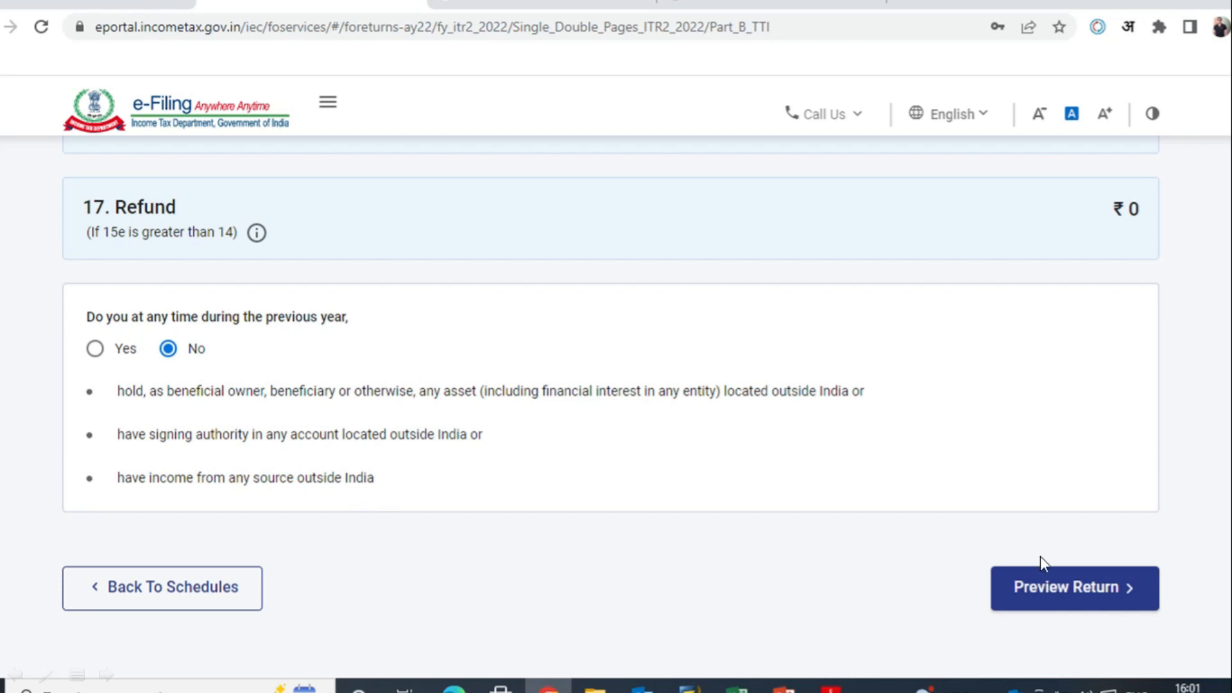
left_click(1056, 594)
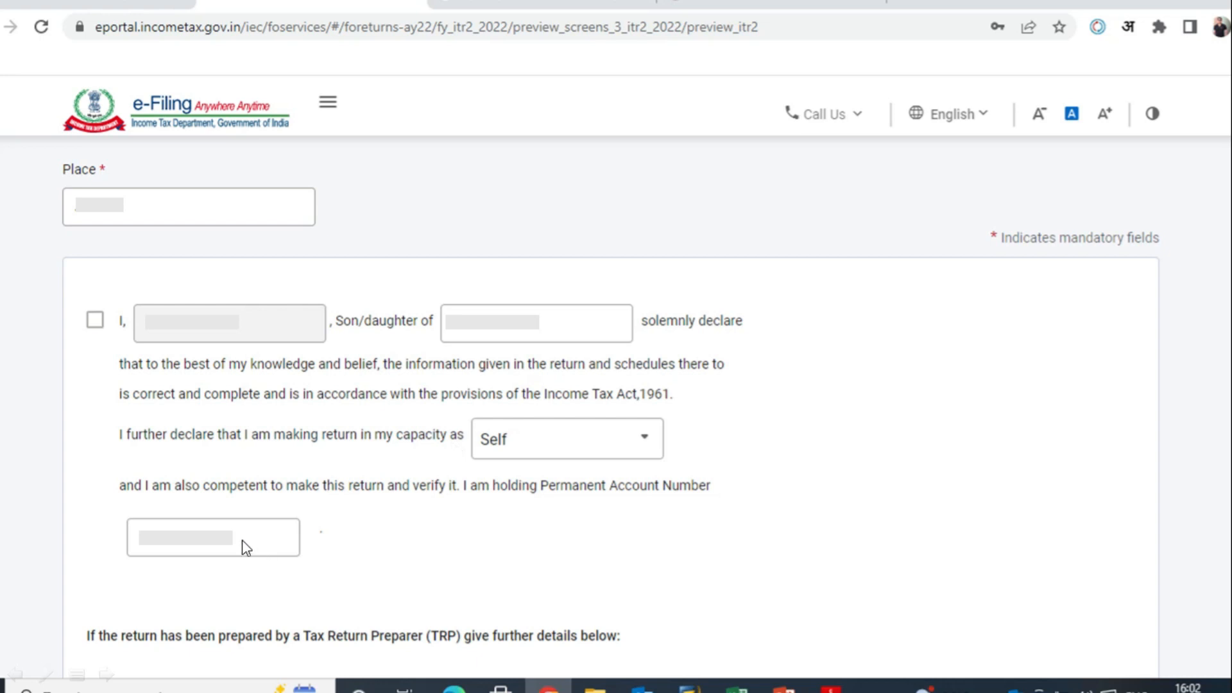
Step: Accept the declaration made in the capacity of Self and continue to the return preview
left_click(95, 321)
scroll(95, 327, "down", 1)
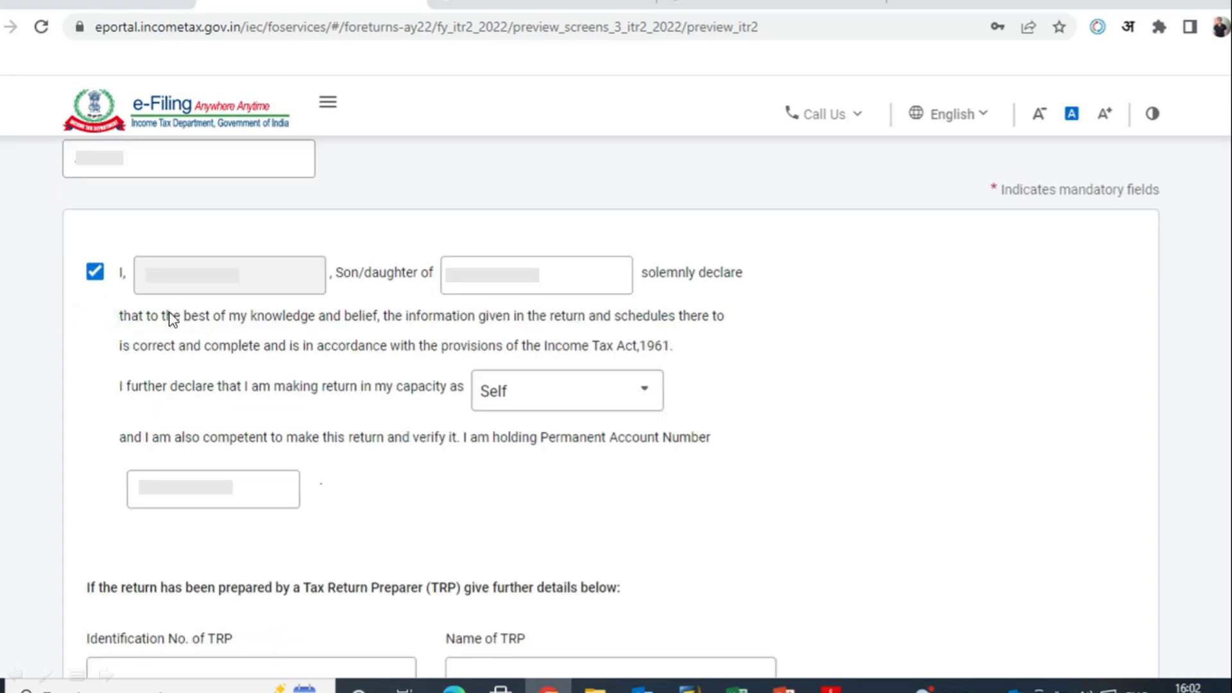
scroll(525, 476, "down", 3)
left_click(1041, 645)
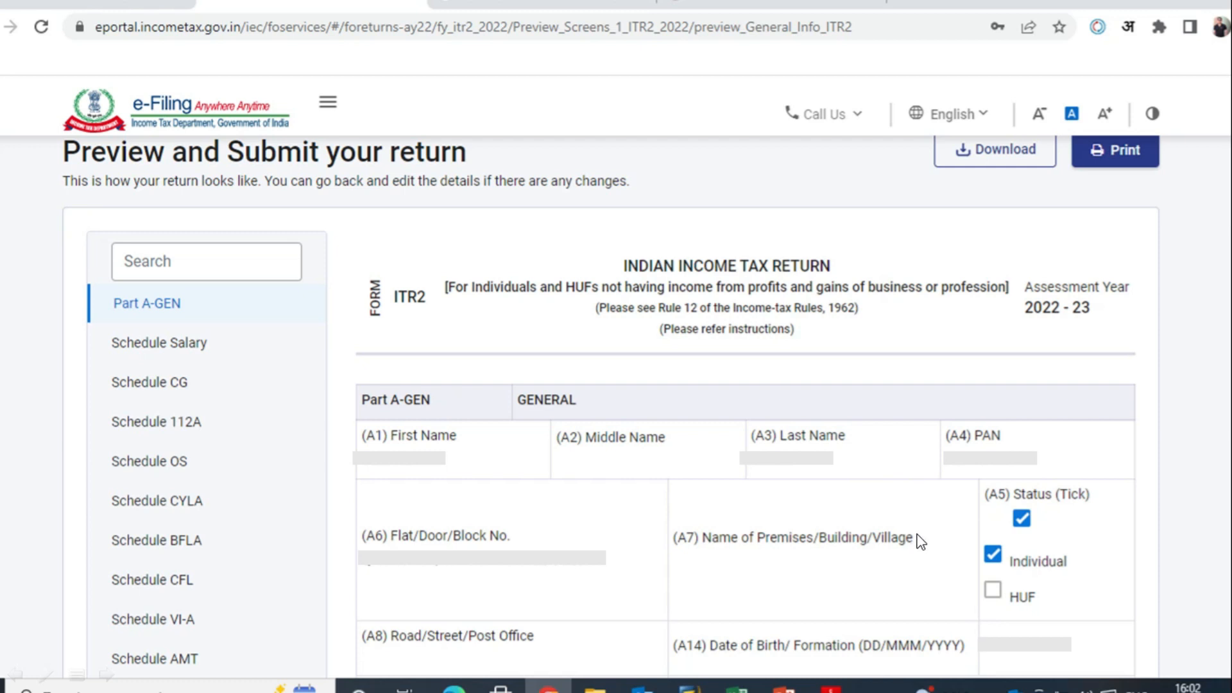
Step: Examine the ITR-2 preview, covering Schedule Salary, Schedule VI-A, Part B – TI, Part B – TTI, tax payments and the verification section
scroll(978, 520, "down", 10)
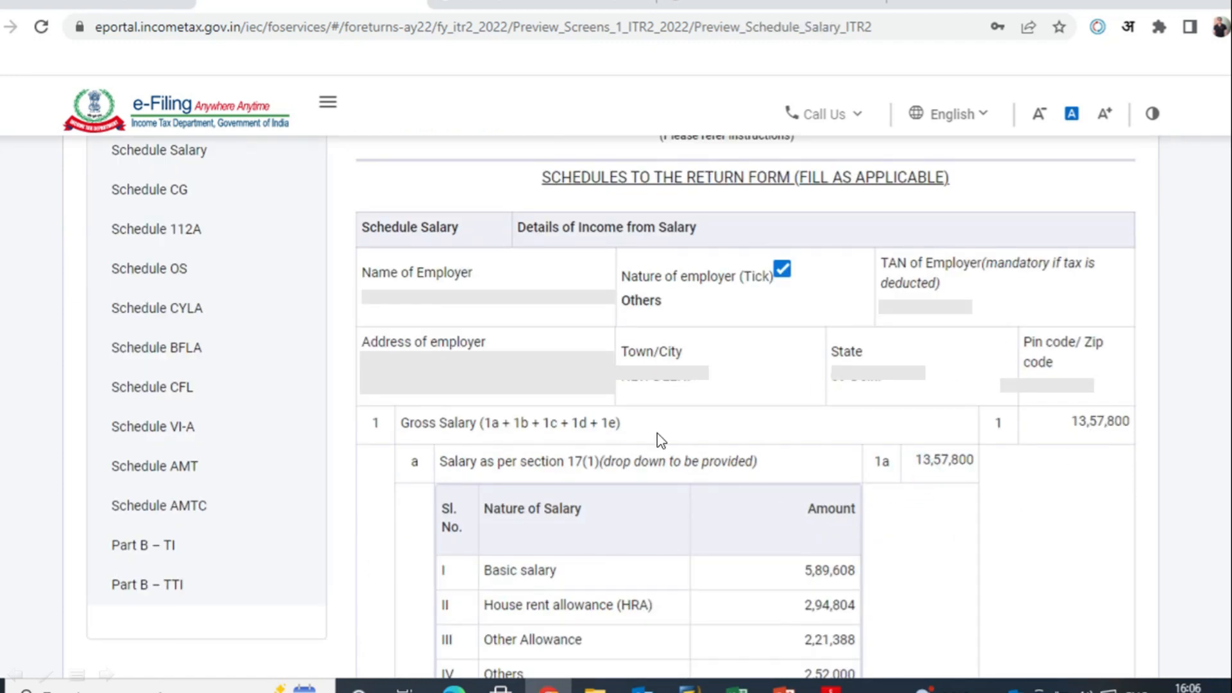
scroll(719, 469, "down", 8)
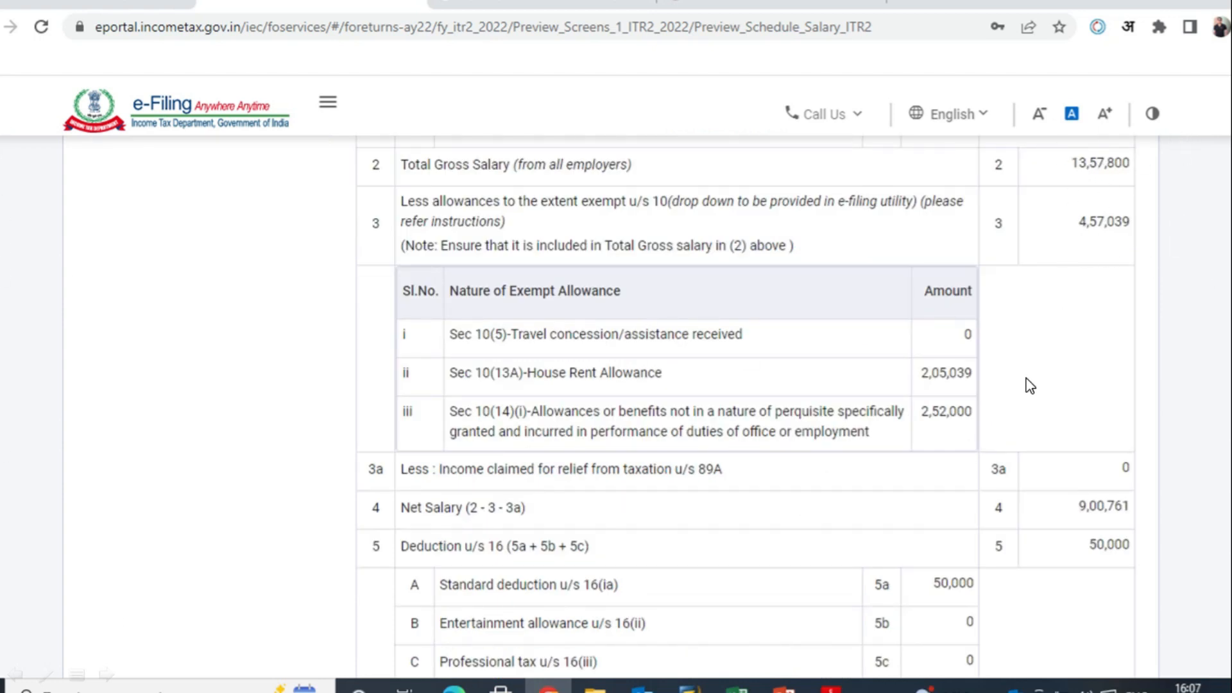
scroll(1057, 377, "down", 3)
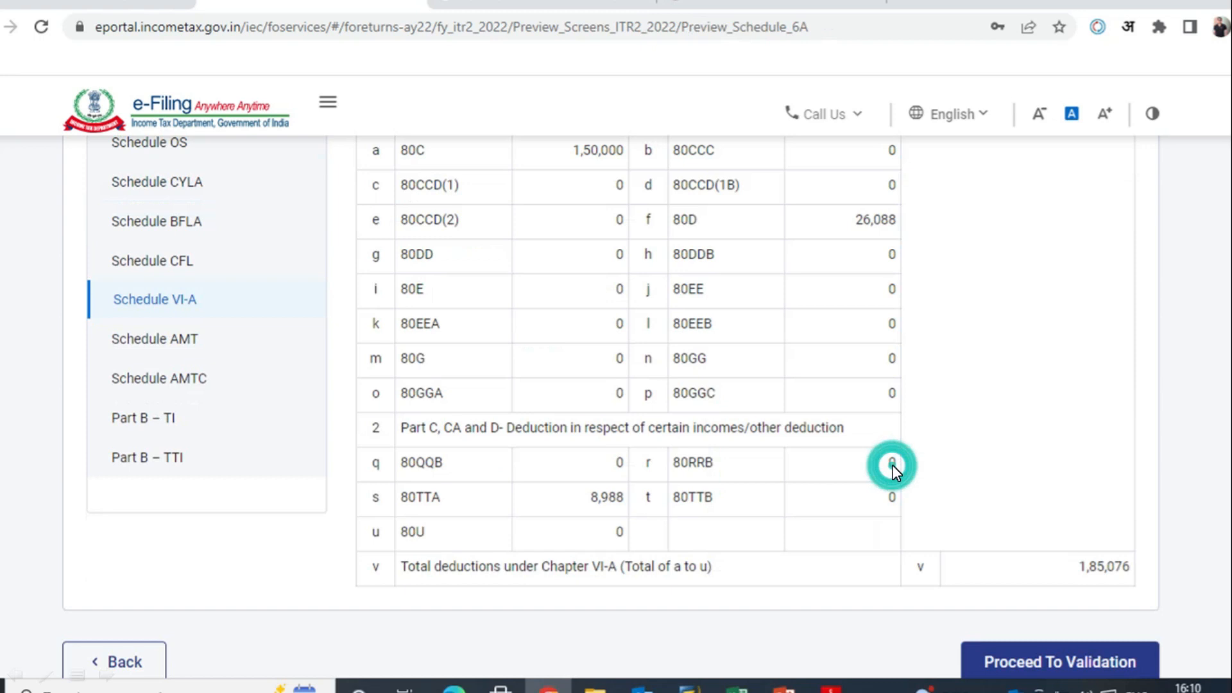
left_click(895, 467)
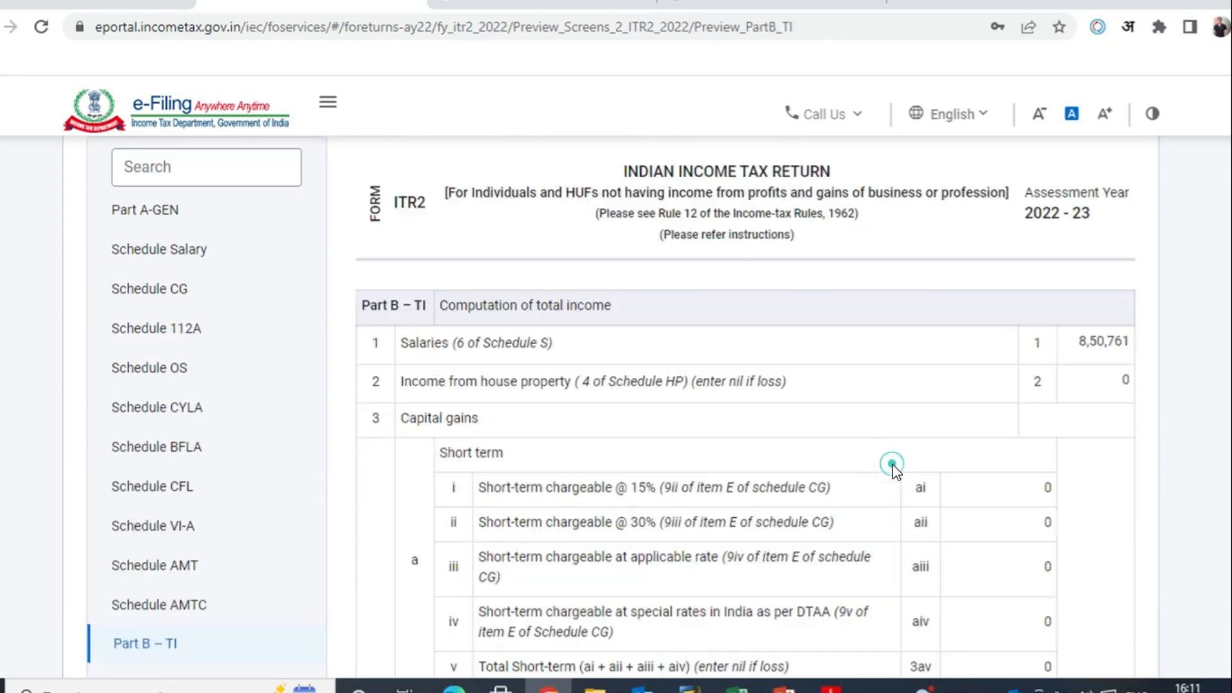
left_click(897, 455)
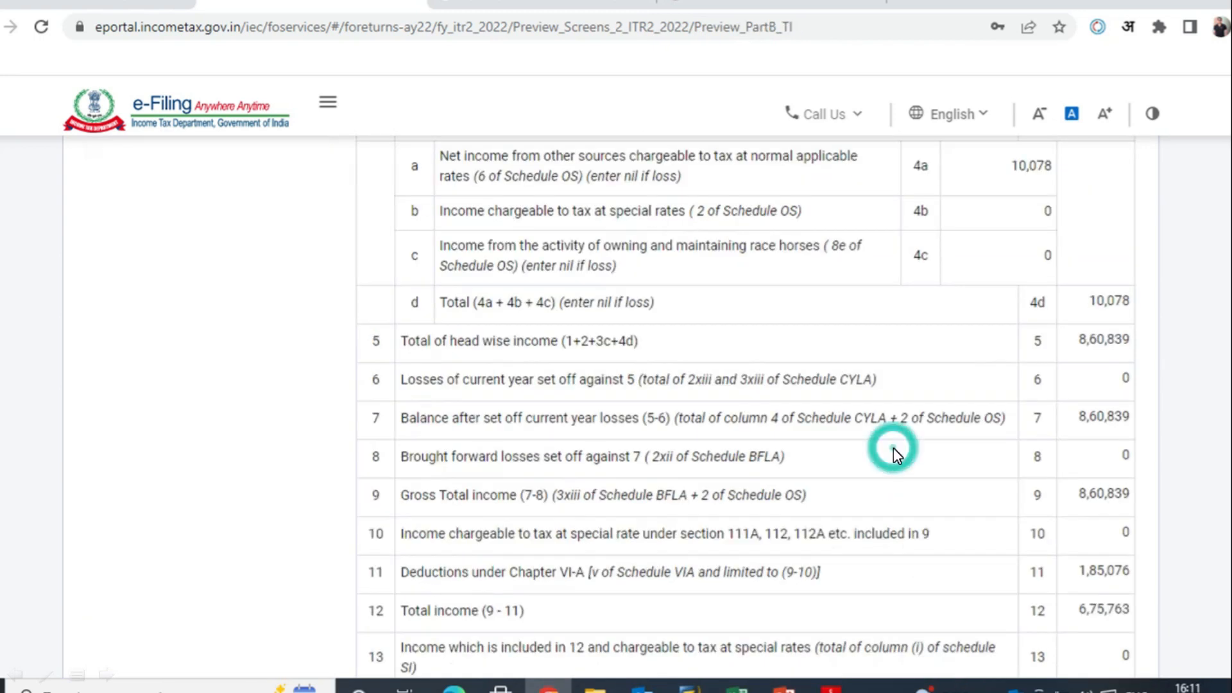
left_click(894, 444)
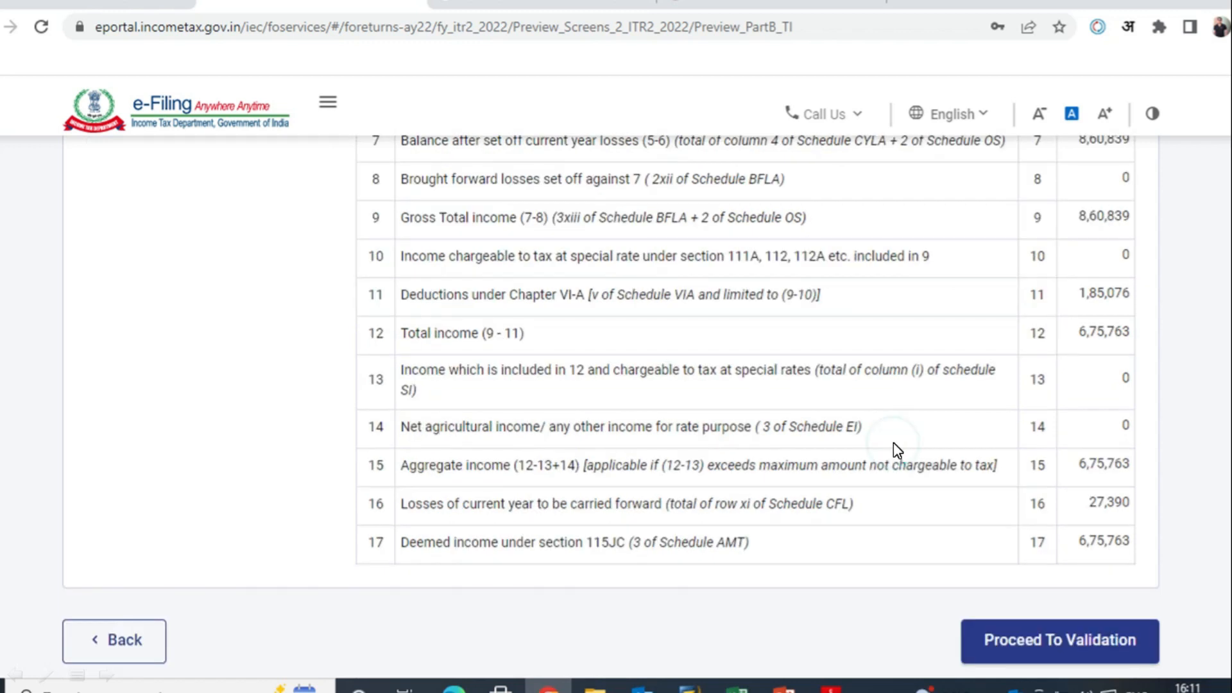
left_click(881, 435)
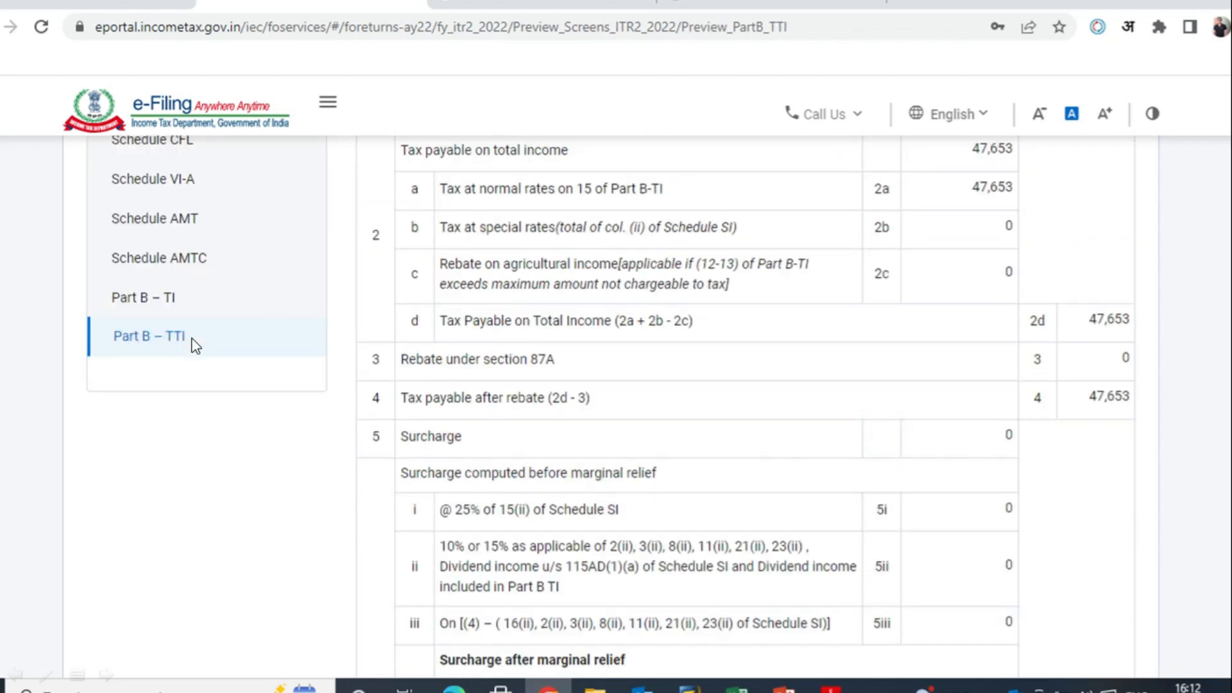
scroll(1060, 401, "down", 8)
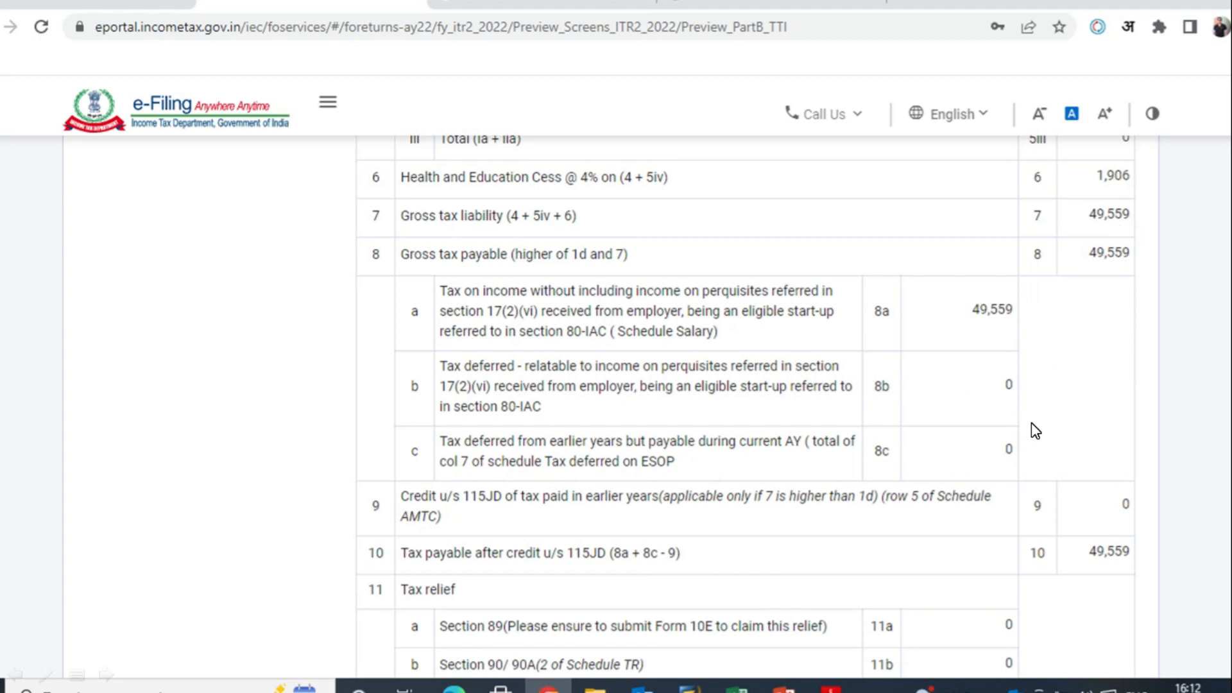
scroll(1032, 425, "down", 8)
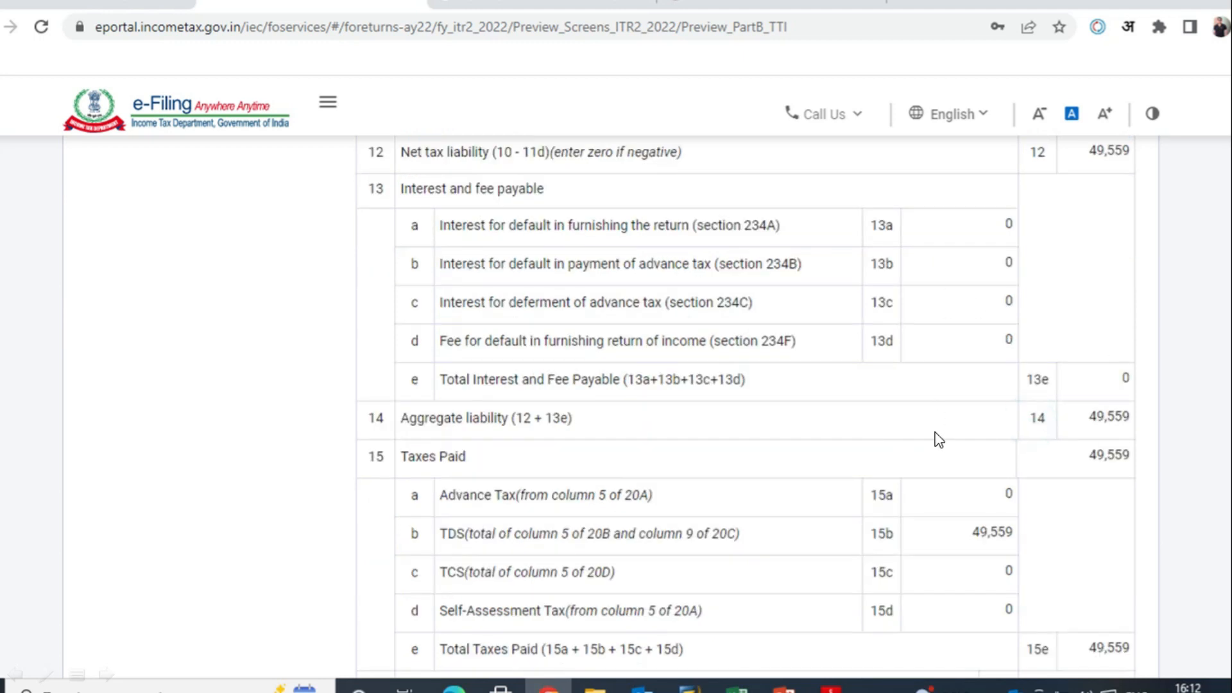
scroll(940, 441, "down", 10)
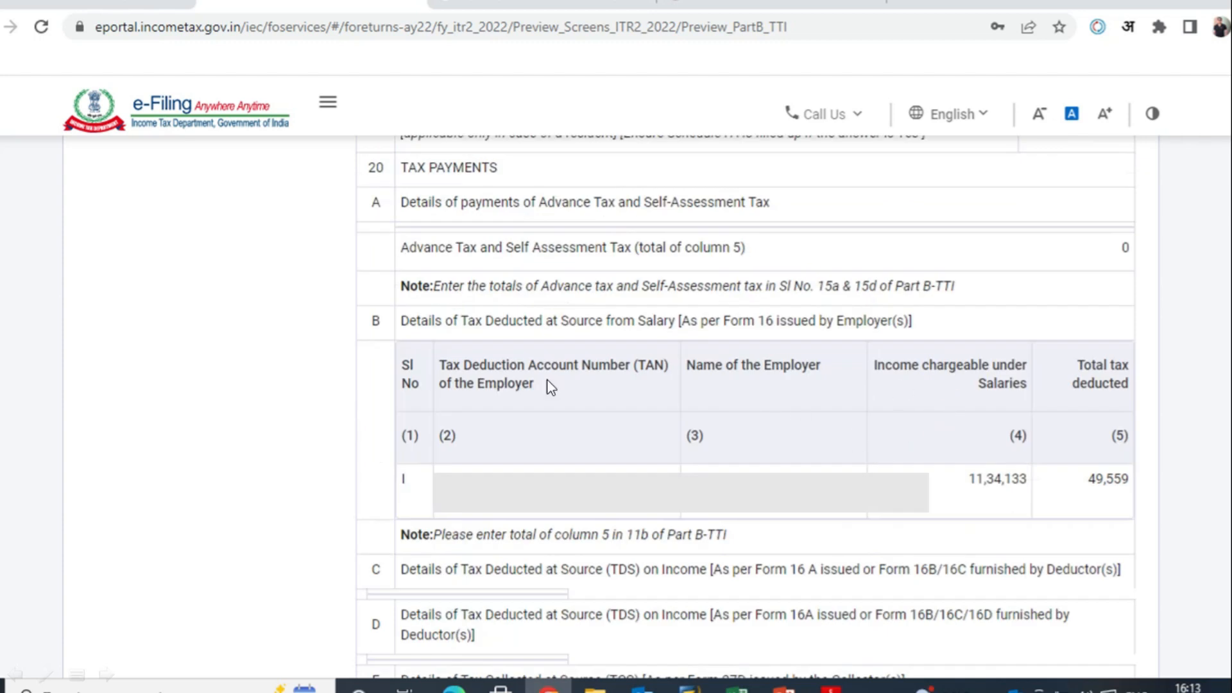
scroll(976, 380, "down", 10)
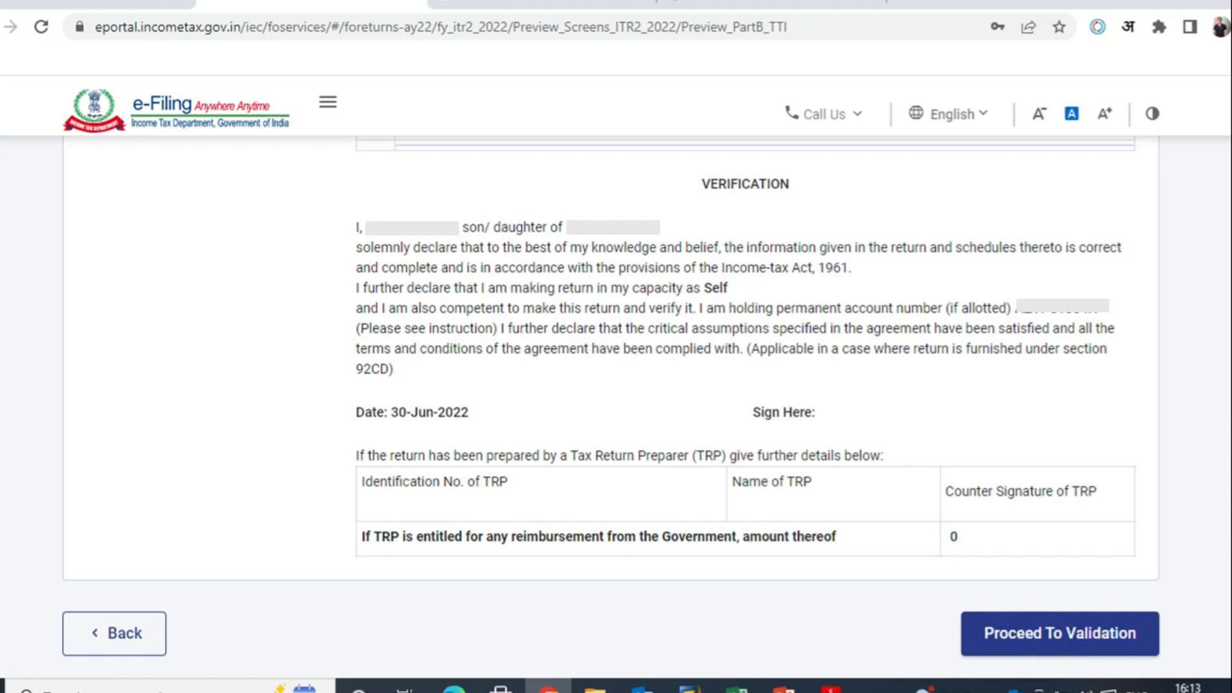
Step: Validate the return and open Schedule Other Sources from the first quarterly dividend break-up error
left_click(1085, 635)
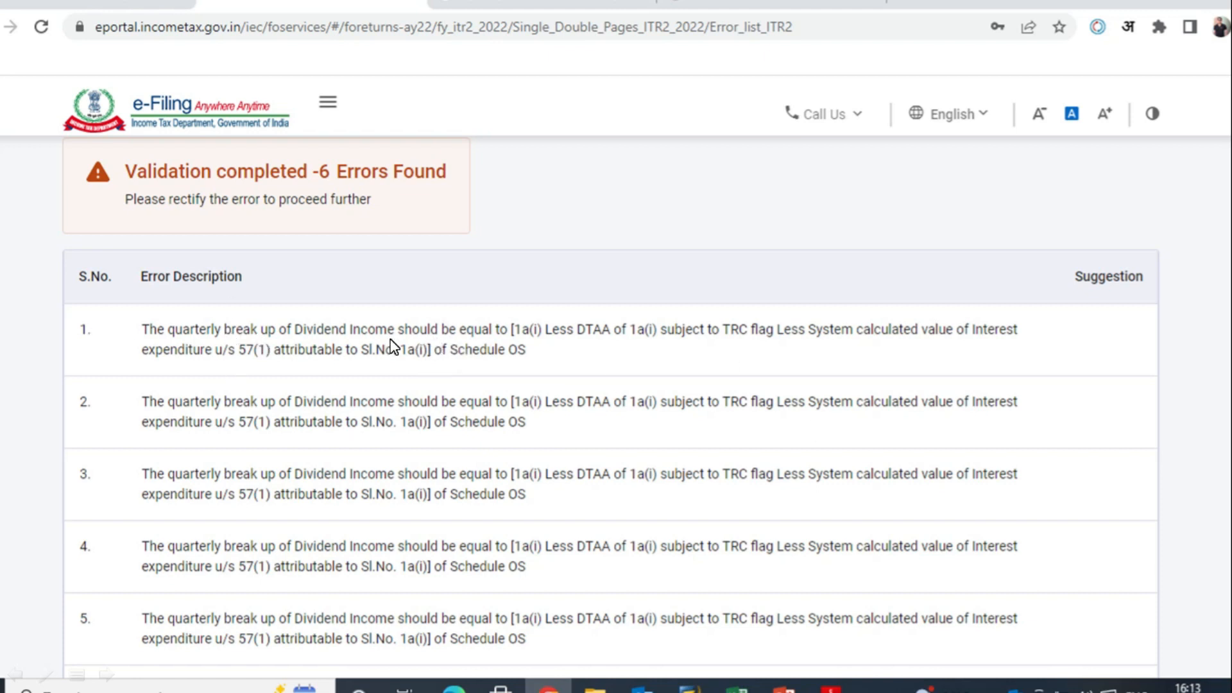
left_click(391, 340)
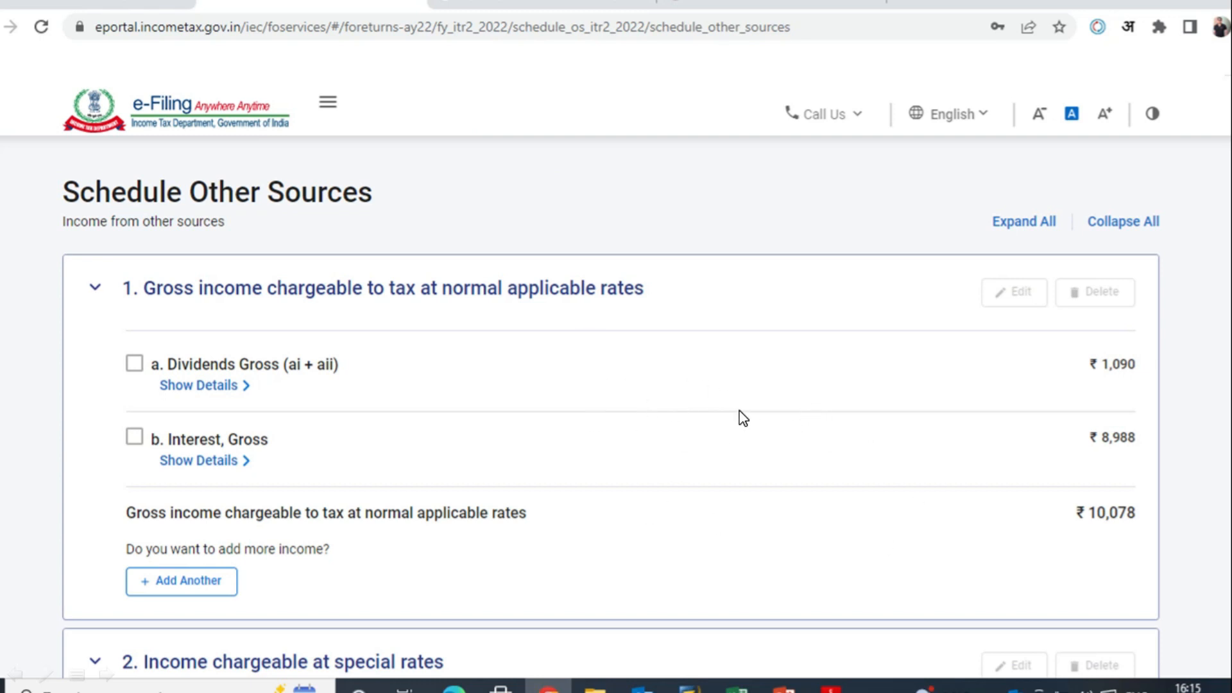
left_click(657, 400)
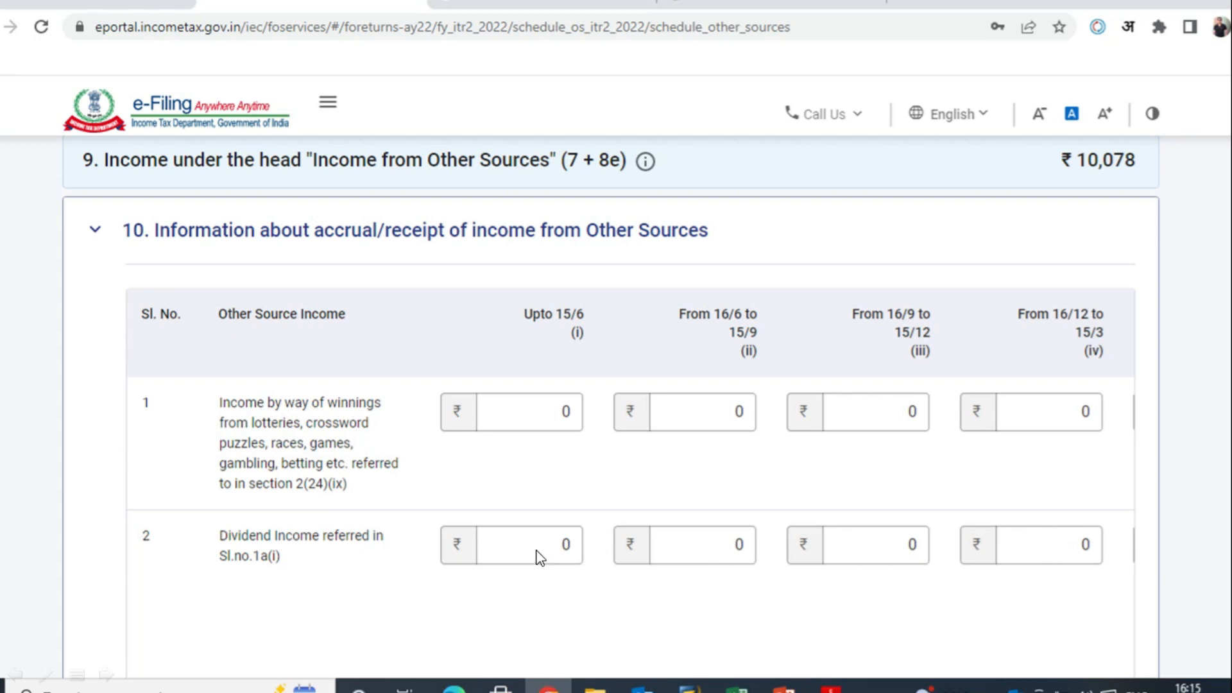
Step: Go through the quarterly dividend break-up in section 10 of Schedule Other Sources and confirm the schedule
left_click(856, 500)
scroll(1058, 647, "down", 8)
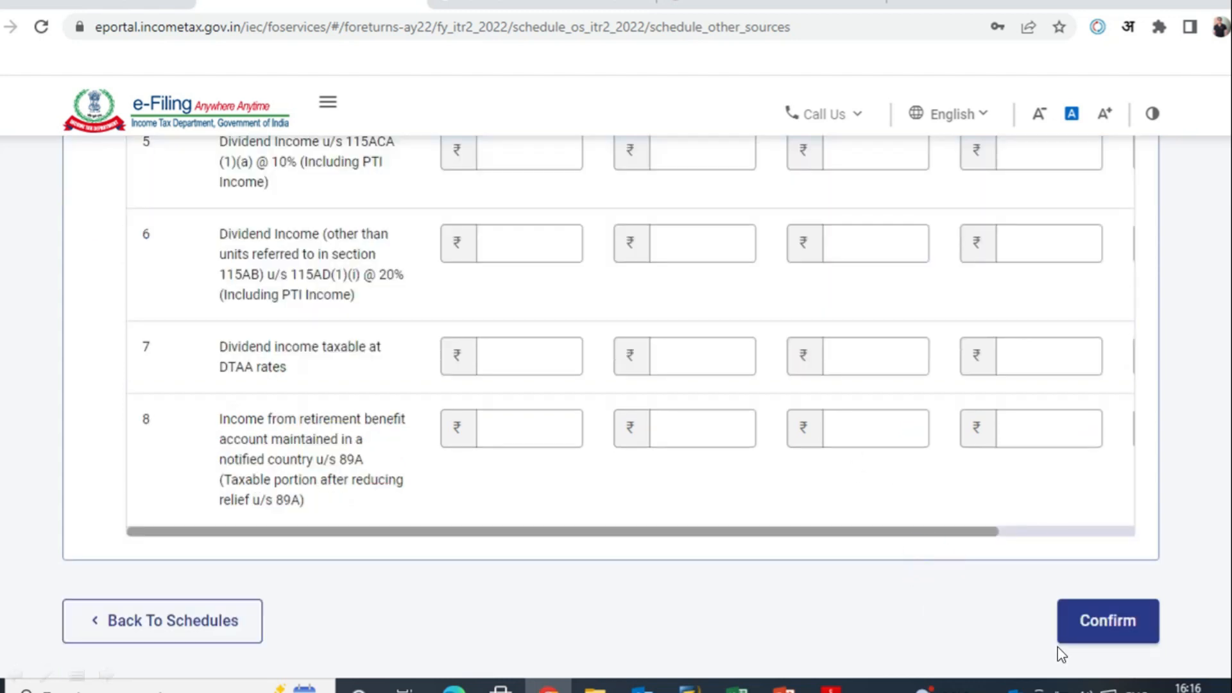
left_click(1092, 624)
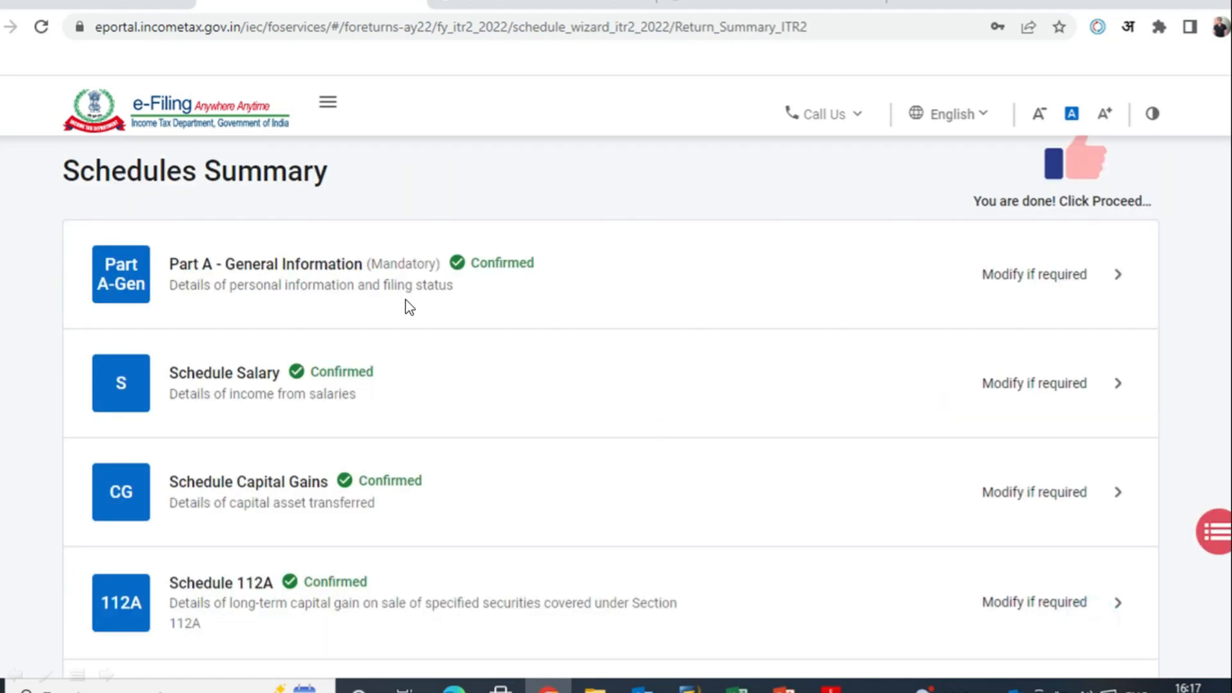
Step: Reopen Part B - TTI from the schedules summary, go through it and proceed to preview the return
scroll(431, 449, "down", 10)
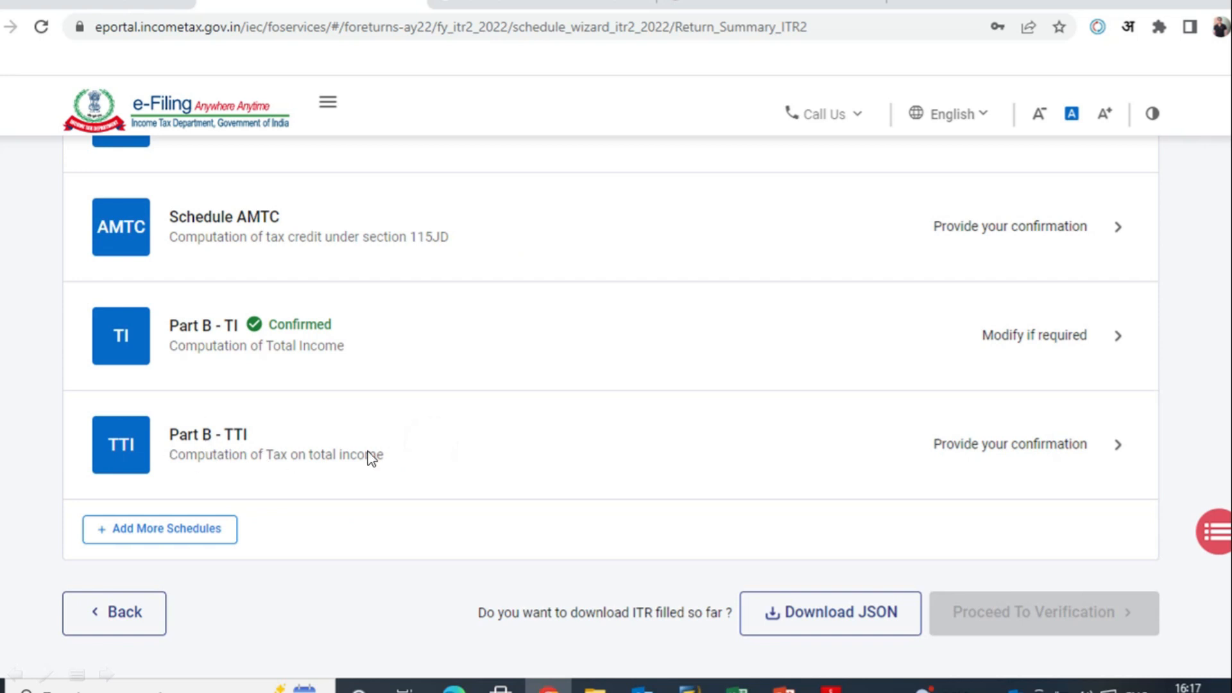
left_click(281, 453)
scroll(889, 539, "down", 10)
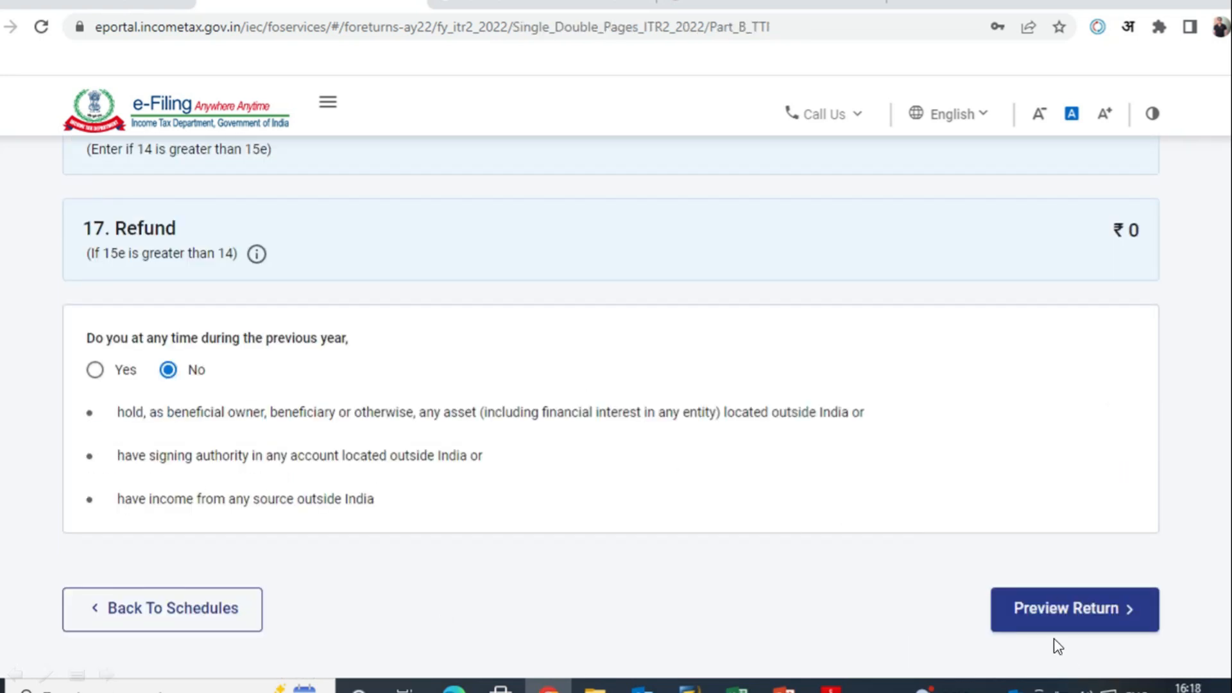
left_click(1052, 618)
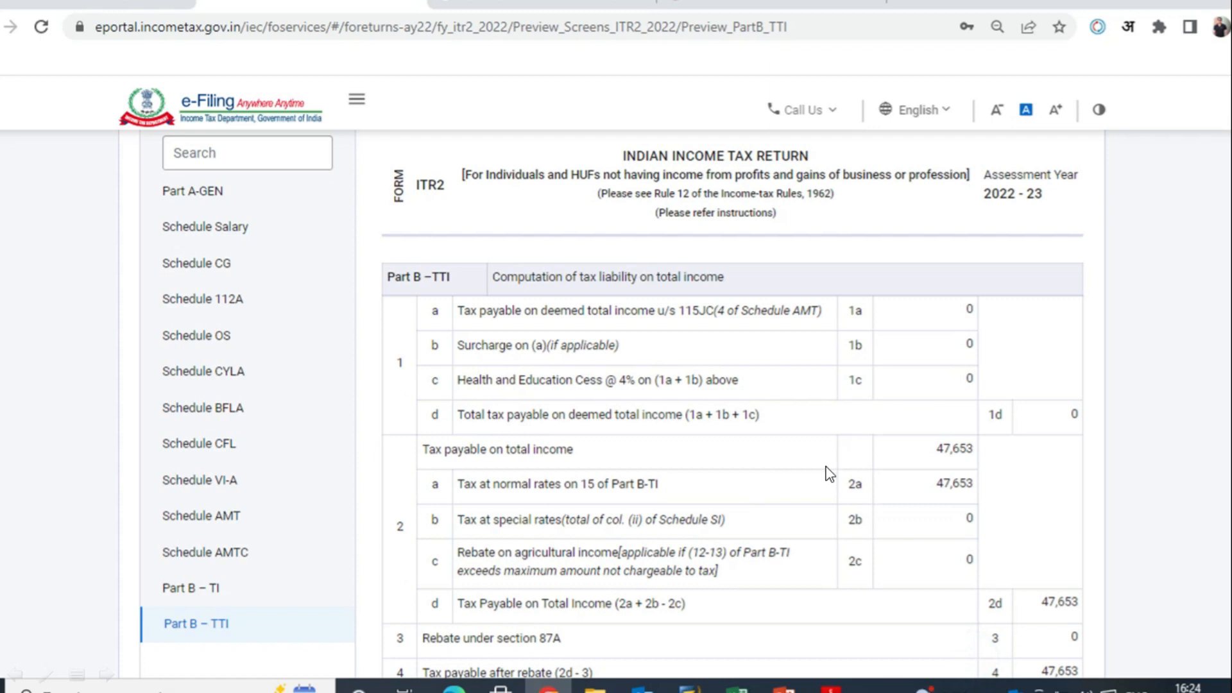
Step: Review the Part B – TTI preview down to the verification section and proceed to validation
key("ctrl+plus")
scroll(825, 468, "down", 5)
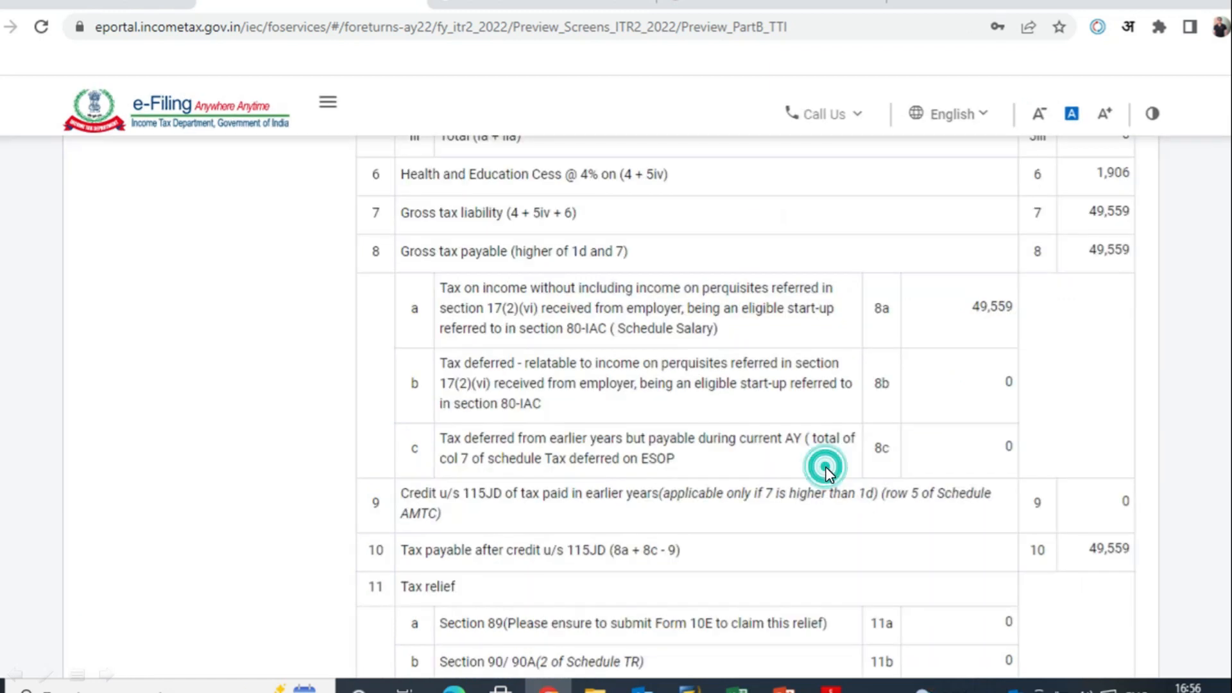
scroll(826, 467, "down", 15)
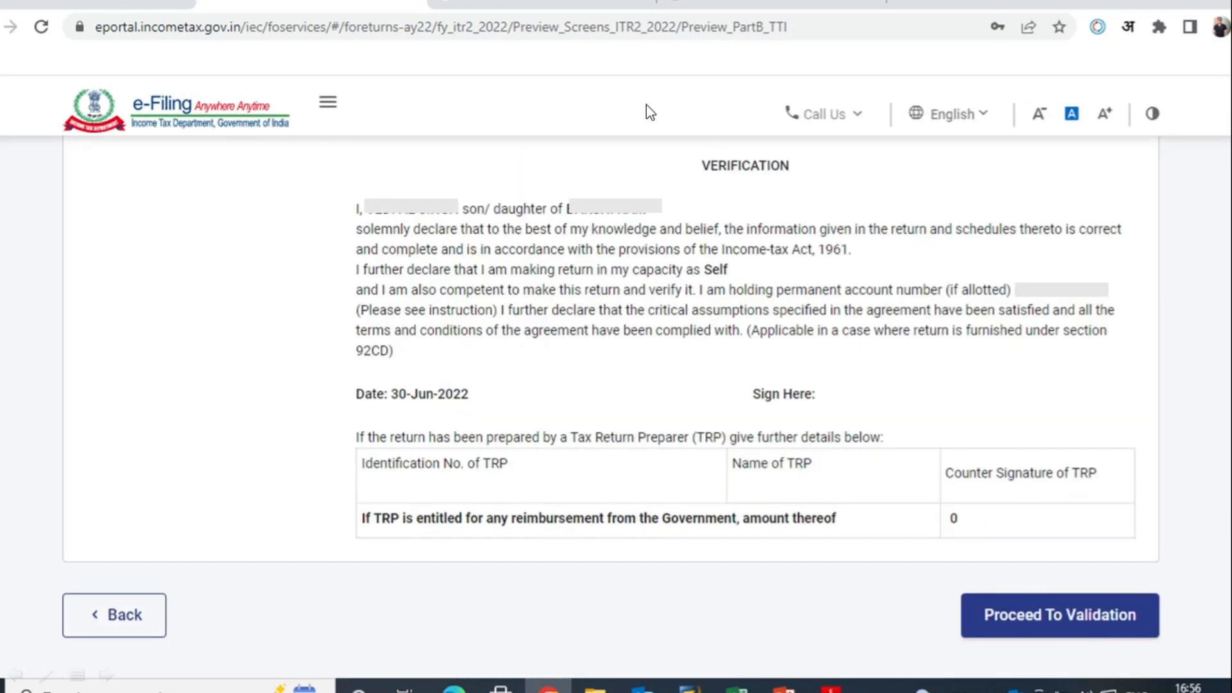
left_click(1056, 617)
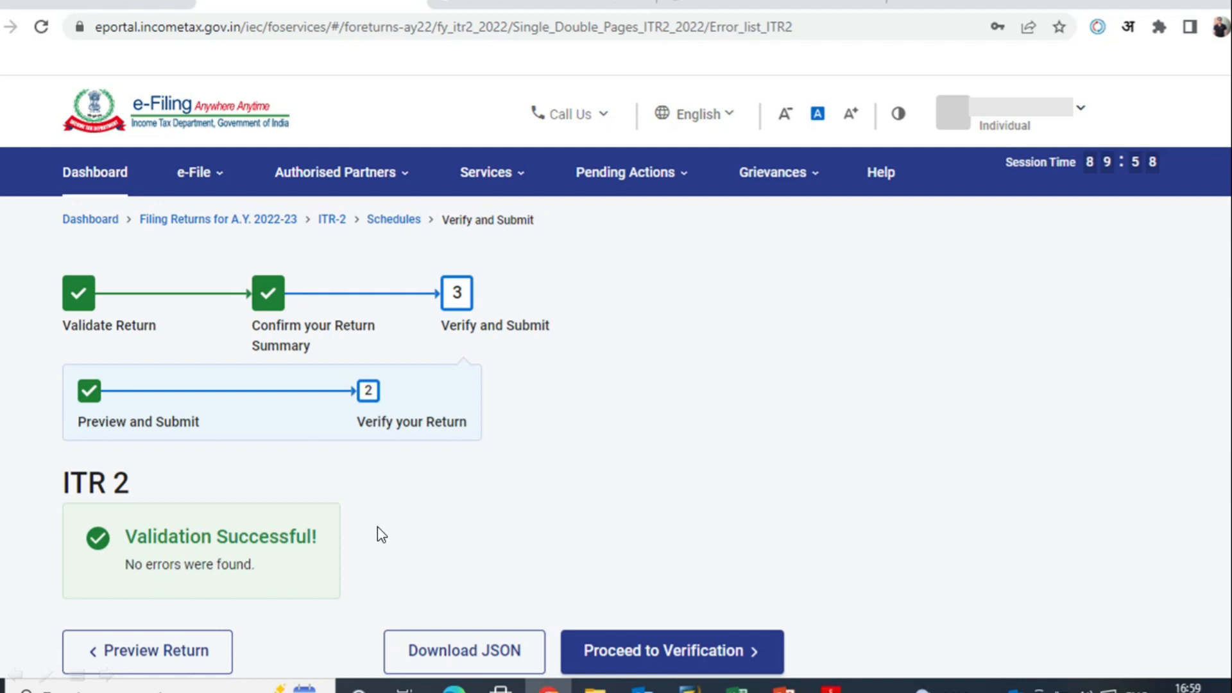
Step: Proceed to verification of the validated return and choose e-Verify Now as the verification method
left_click(690, 645)
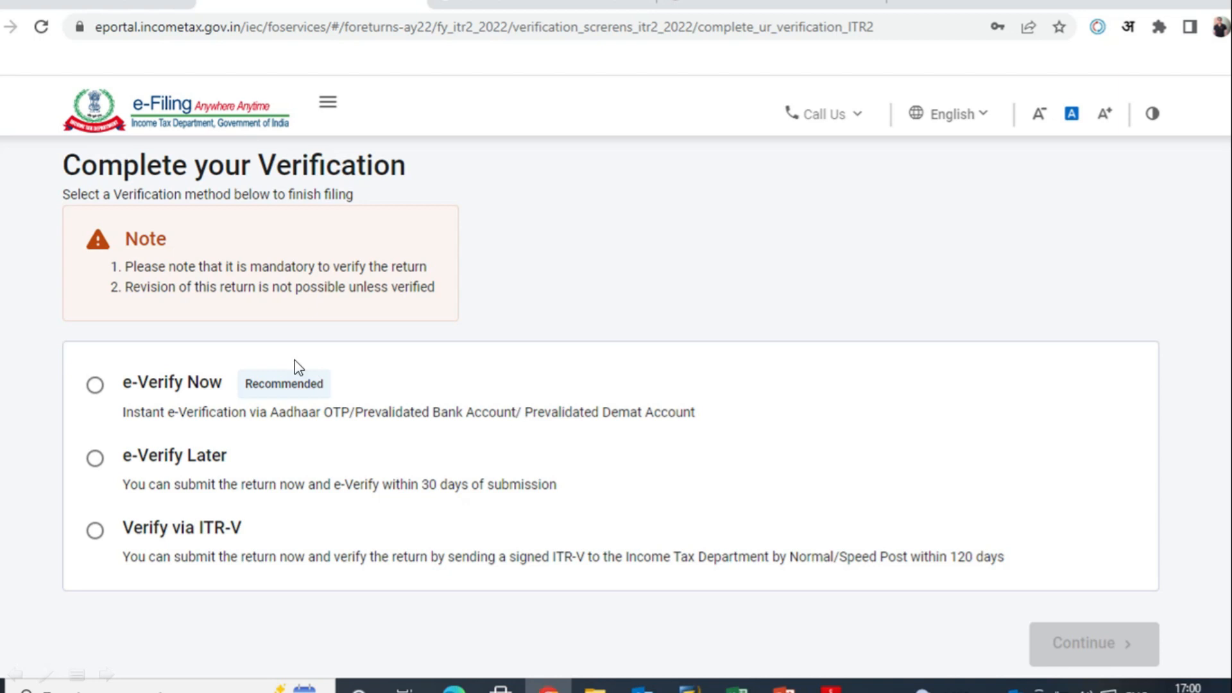
left_click(96, 385)
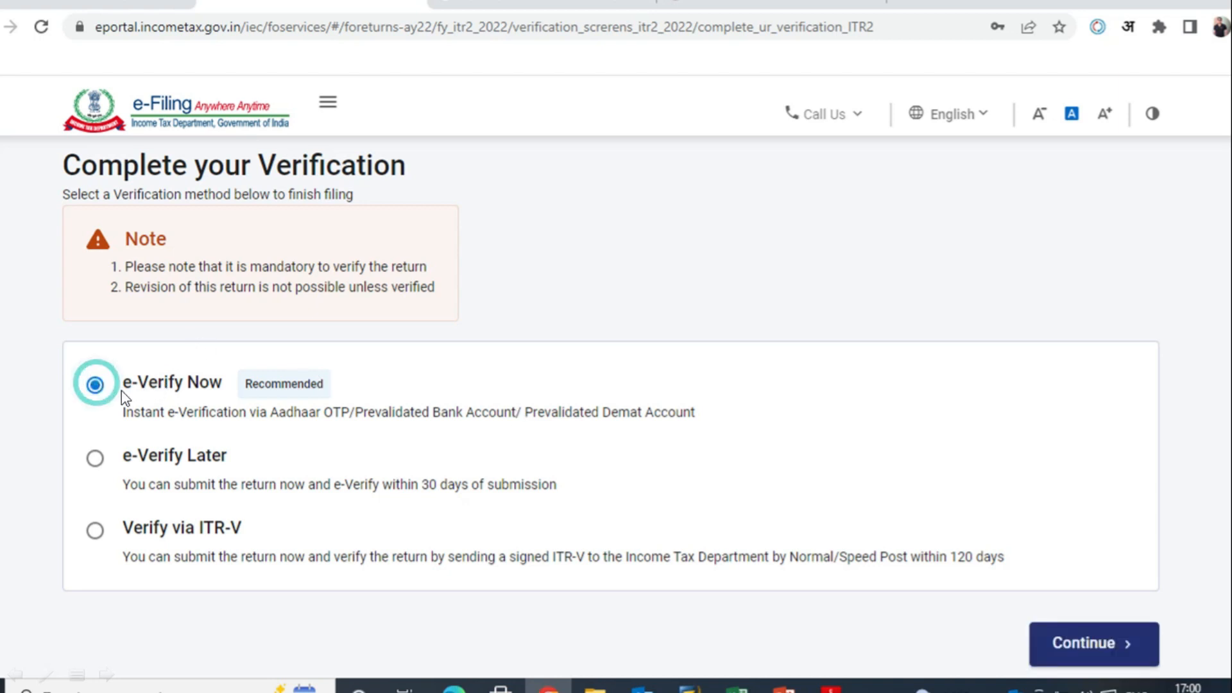
left_click(1084, 643)
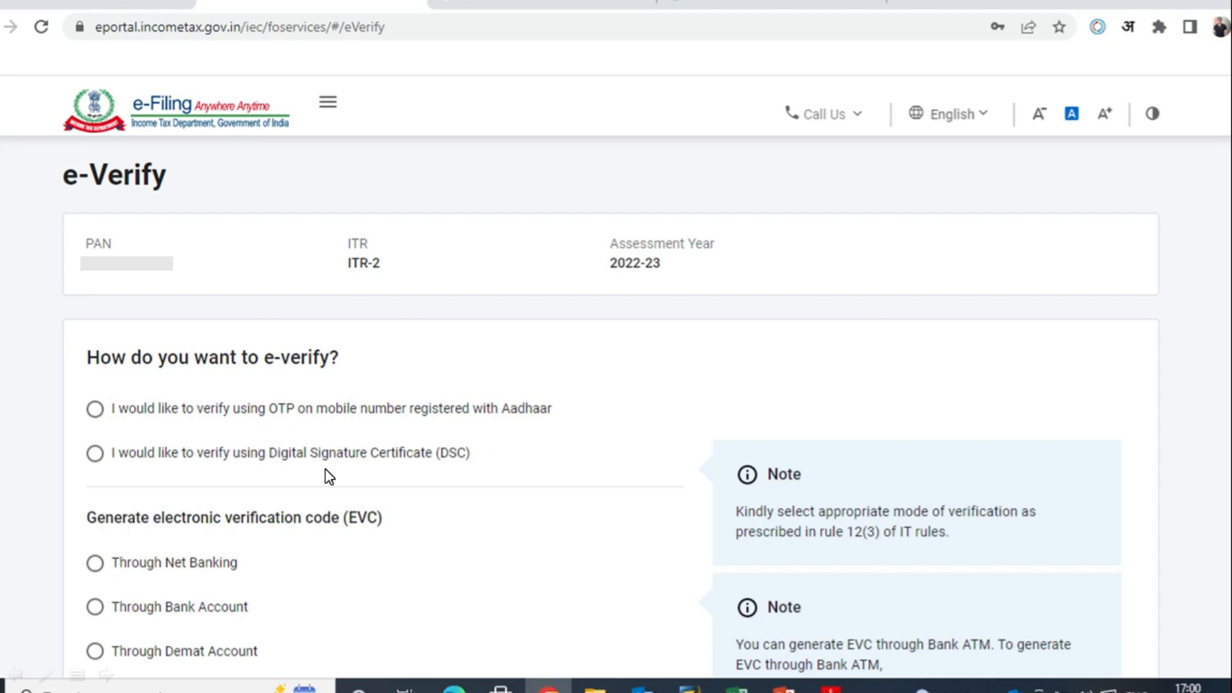
Step: Choose to e-verify using an OTP on the mobile number registered with Aadhaar and continue
left_click(95, 409)
key("ctrl+minus")
scroll(98, 418, "down", 4)
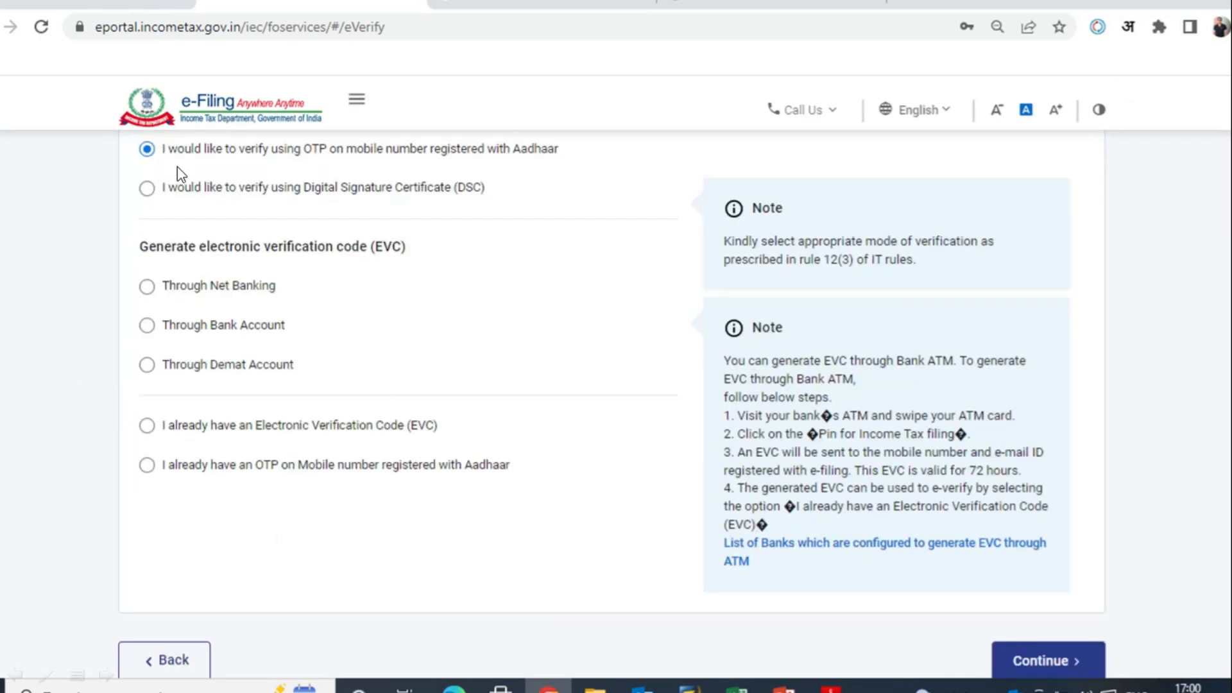
left_click(1057, 657)
key("ctrl+0")
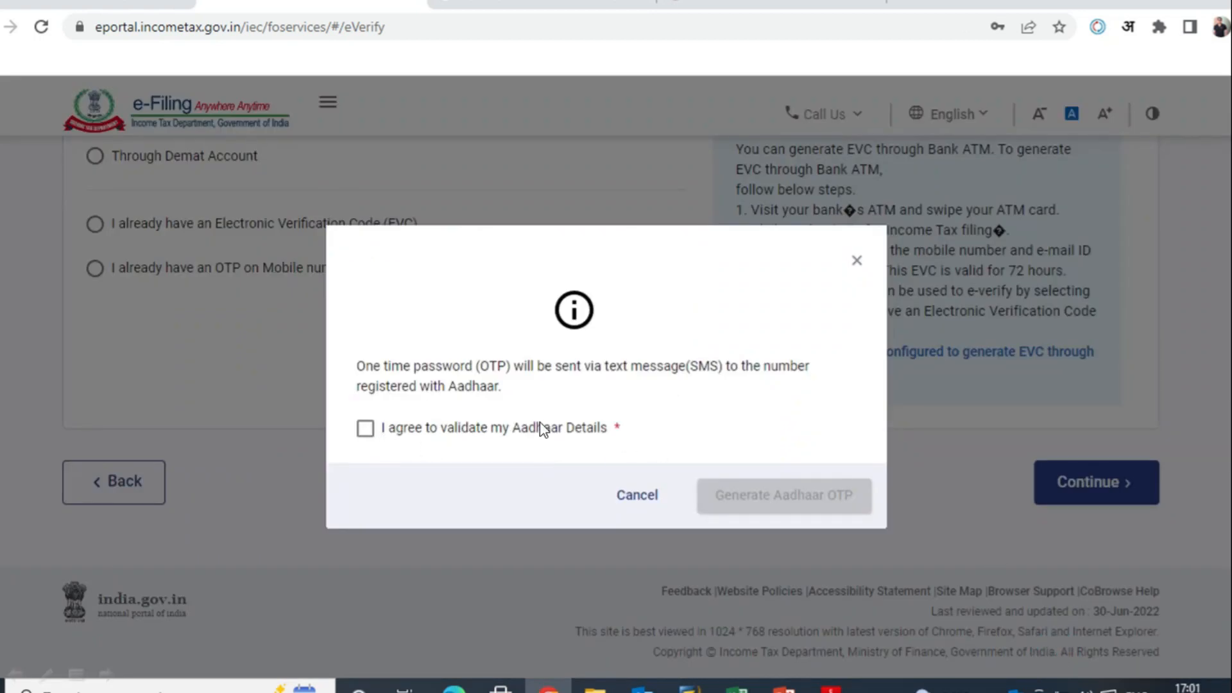
Step: Agree to validate the Aadhaar details, generate the Aadhaar OTP, enter the received code and validate it
left_click(364, 429)
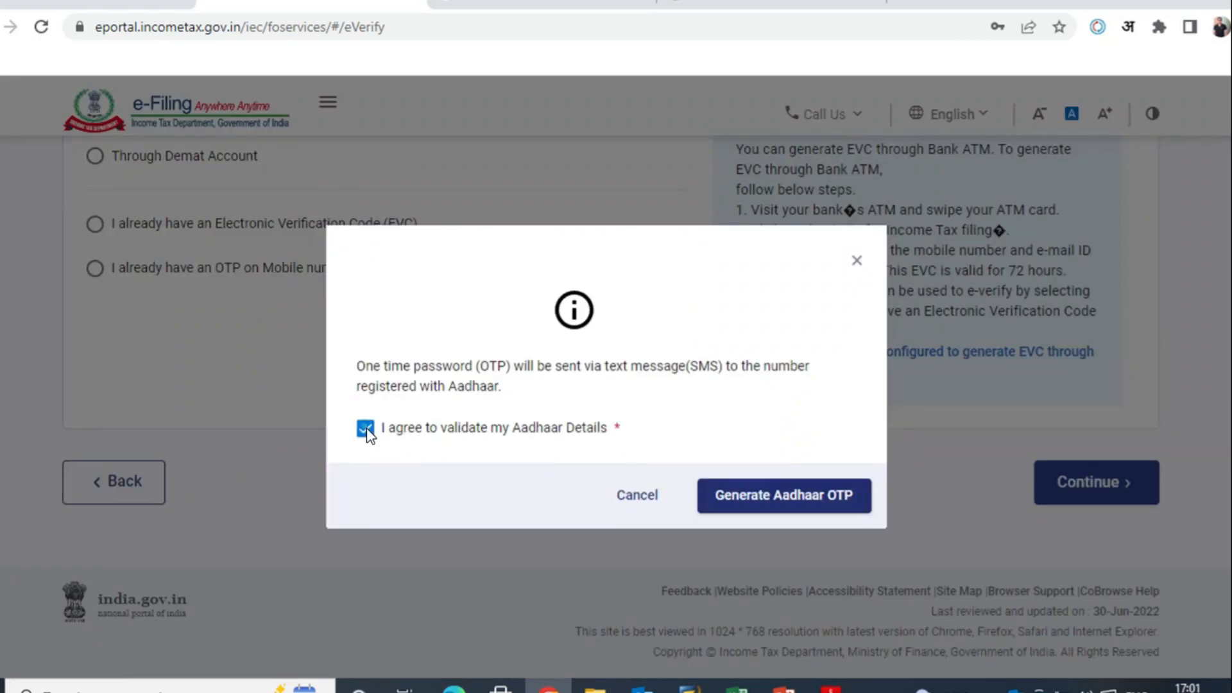
left_click(809, 496)
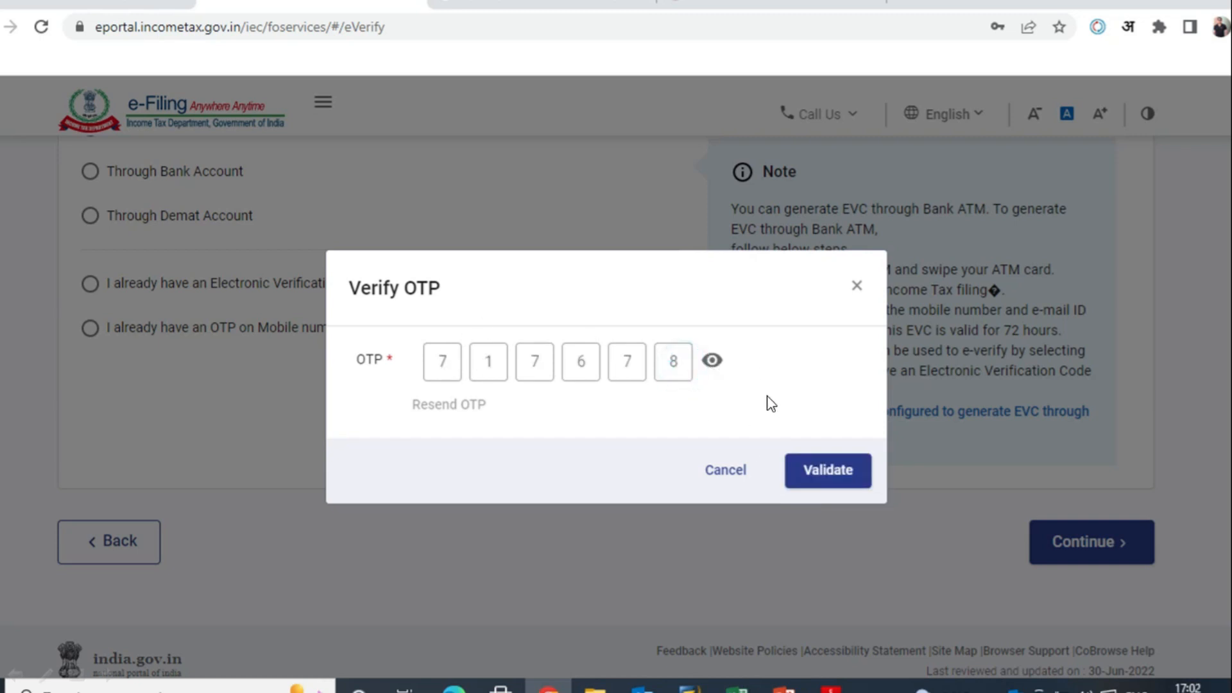
left_click(828, 470)
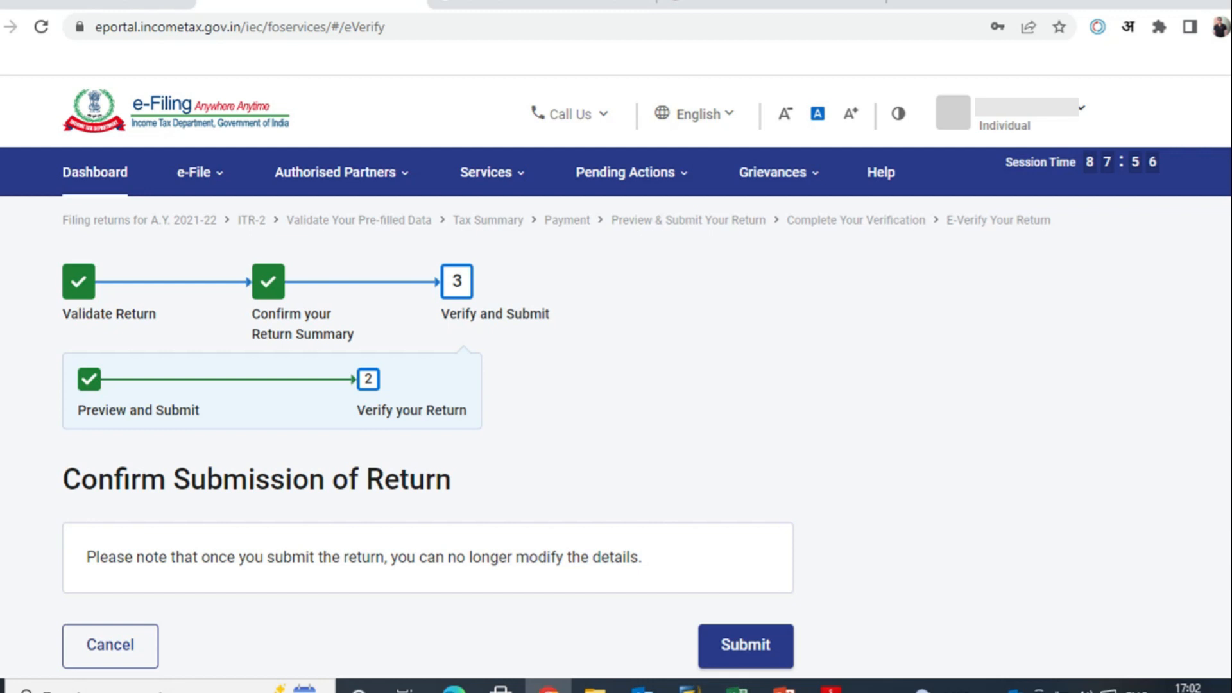
Step: Confirm submission of the return and review the income tax return acknowledgement for assessment year 2022-23
left_click(732, 646)
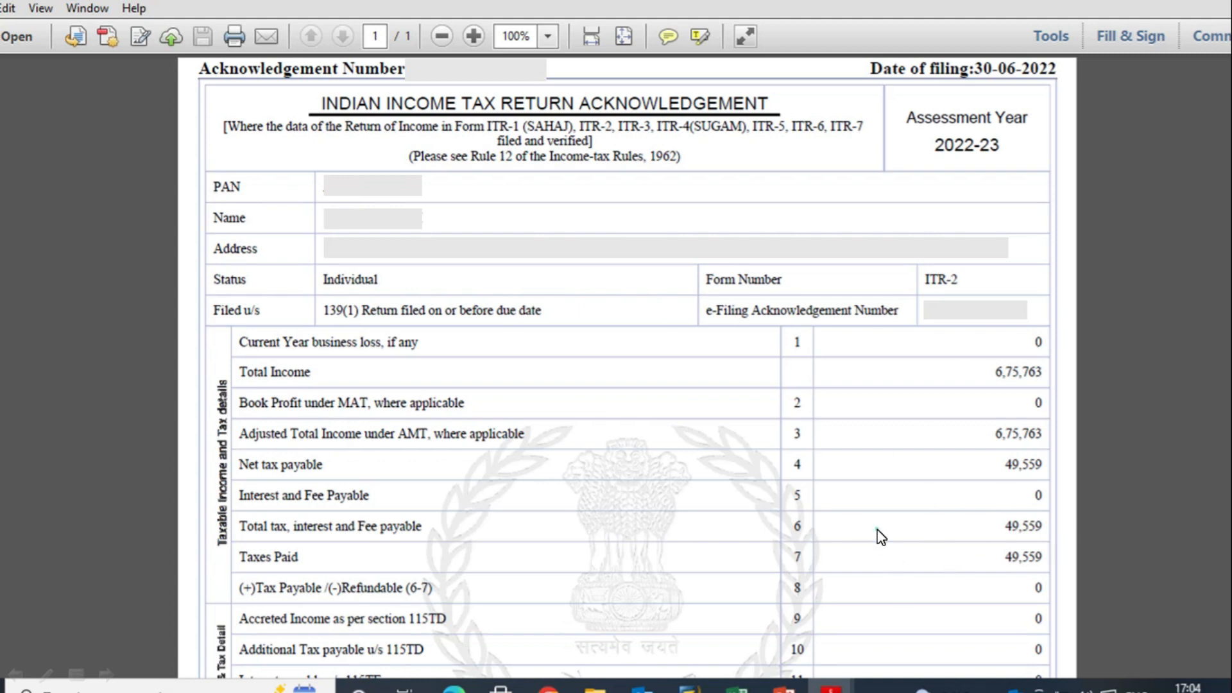
scroll(880, 537, "down", 5)
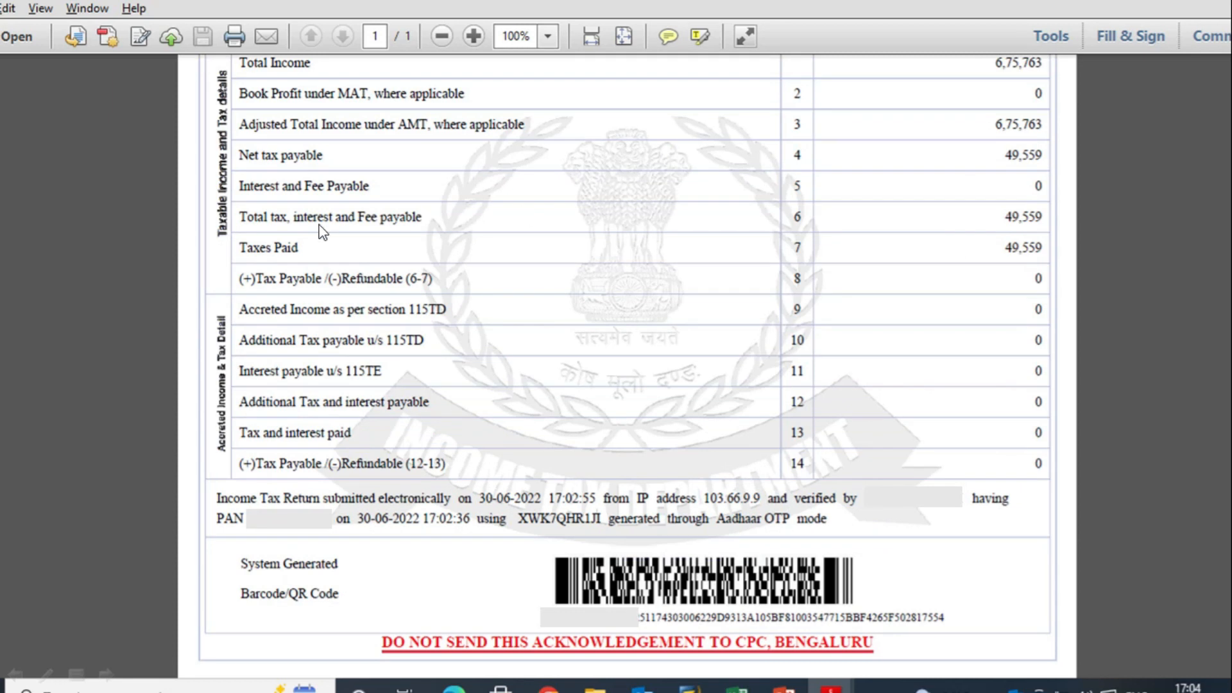